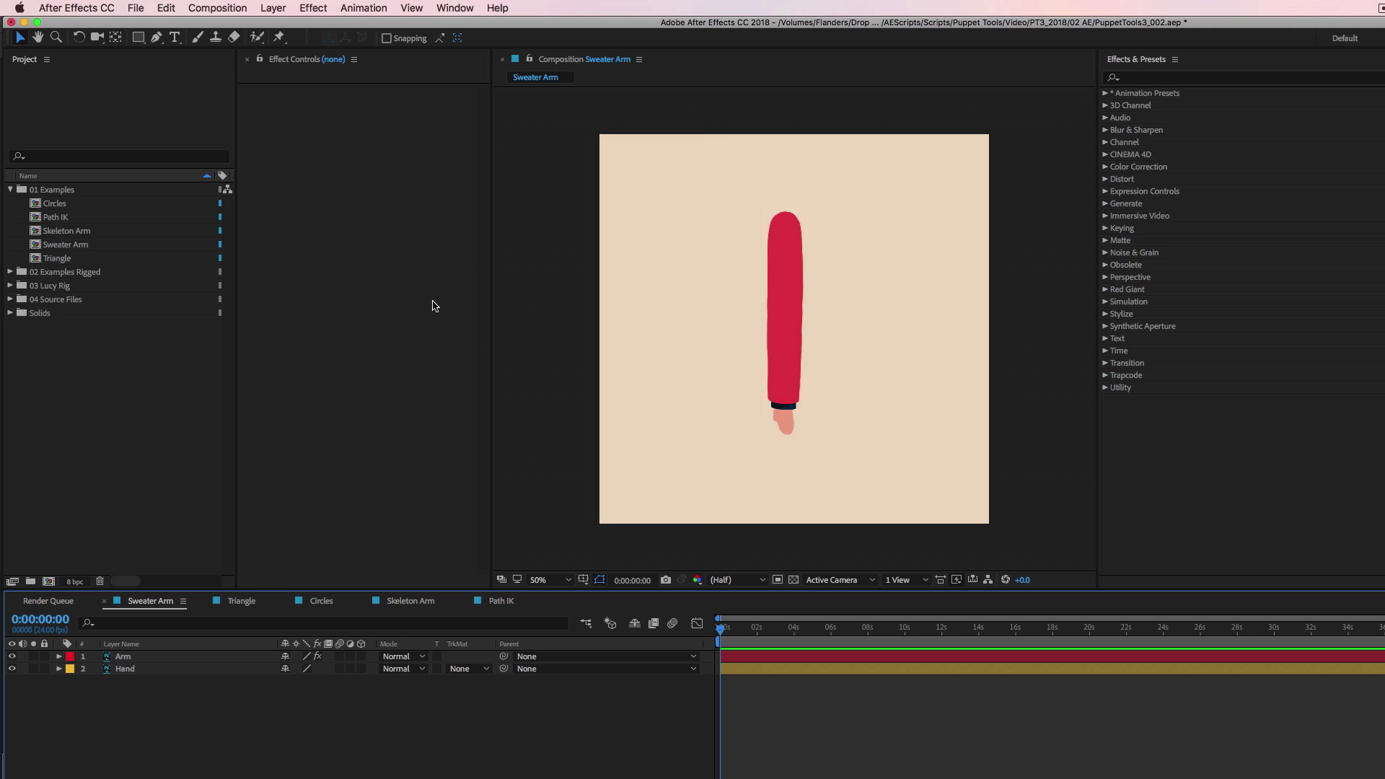
Step: Open the PuppetTools_v3.7 script panel, then show and hide its settings to review the controller options
left_click(456, 8)
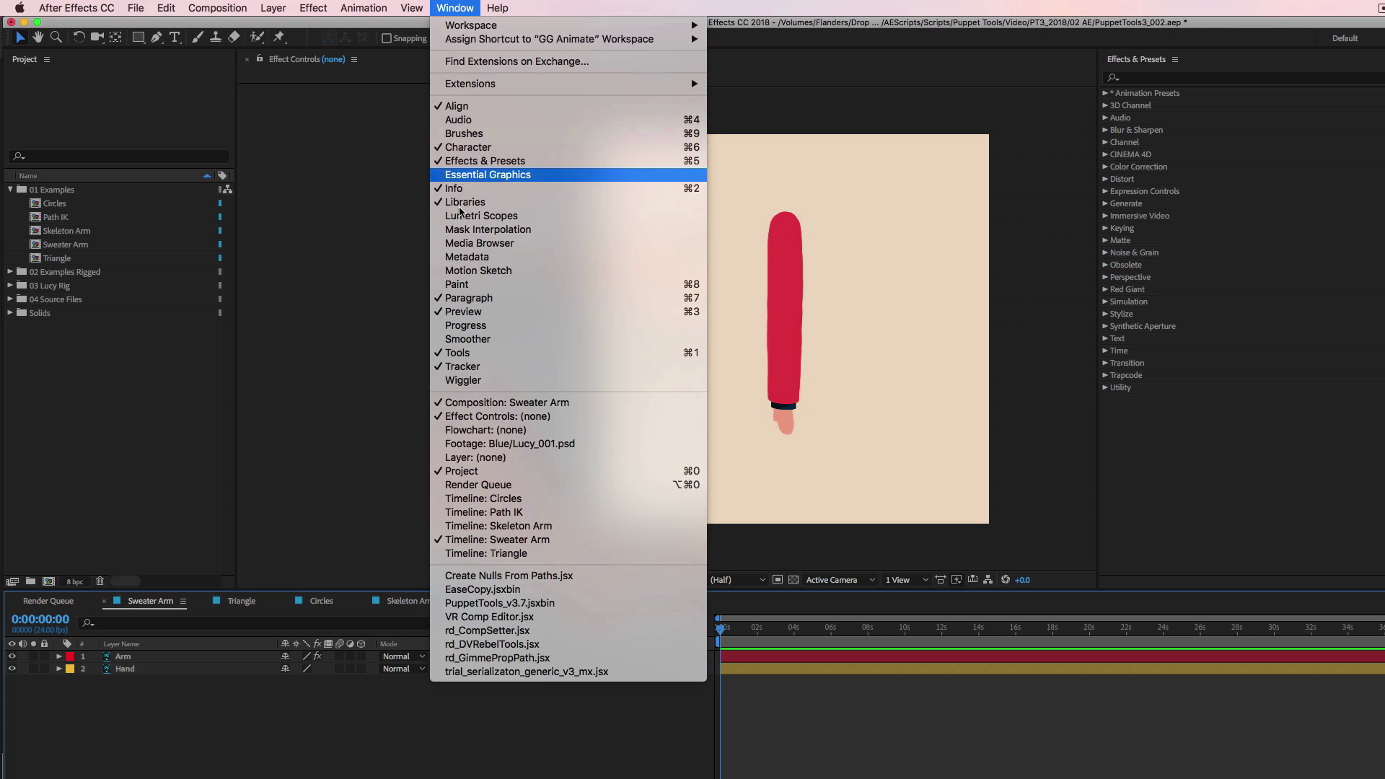
left_click(503, 608)
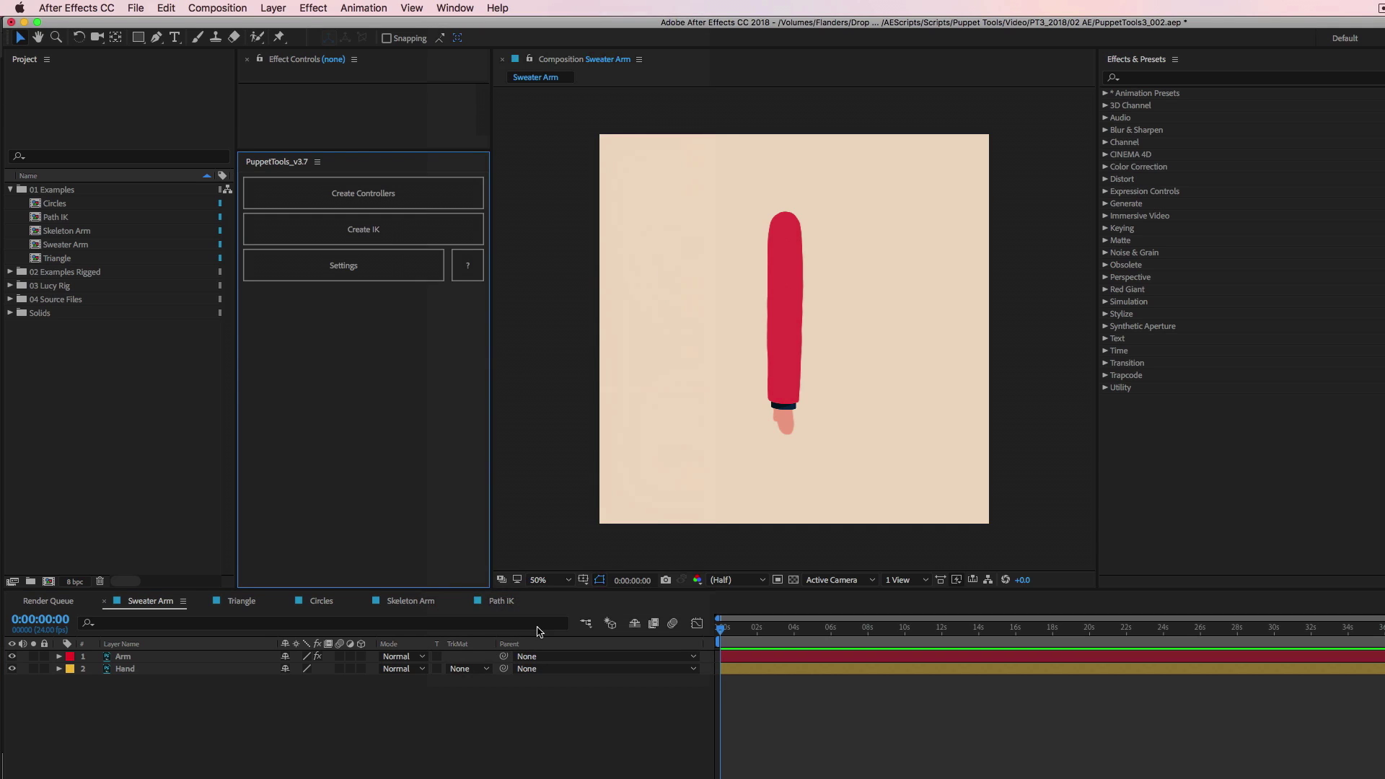
left_click_drag(437, 153, 433, 149)
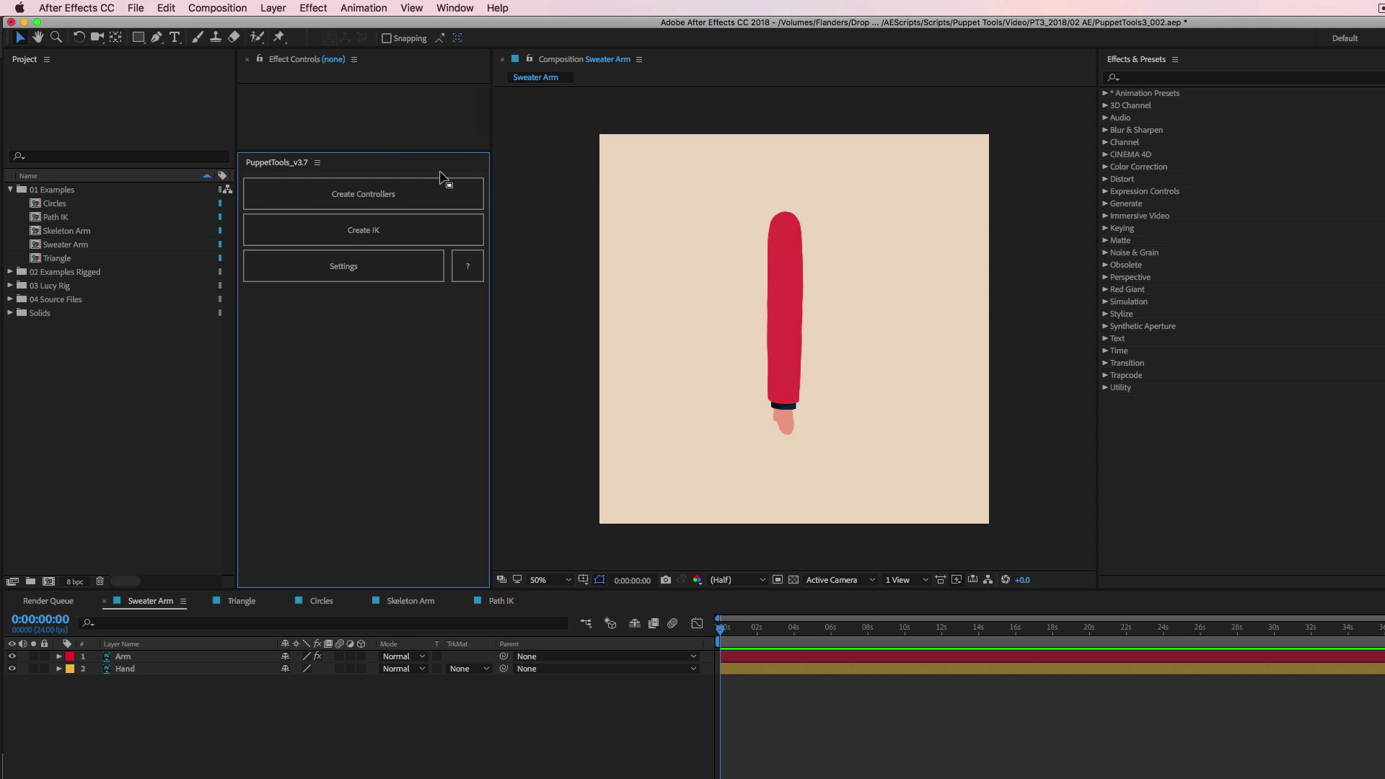
left_click(395, 265)
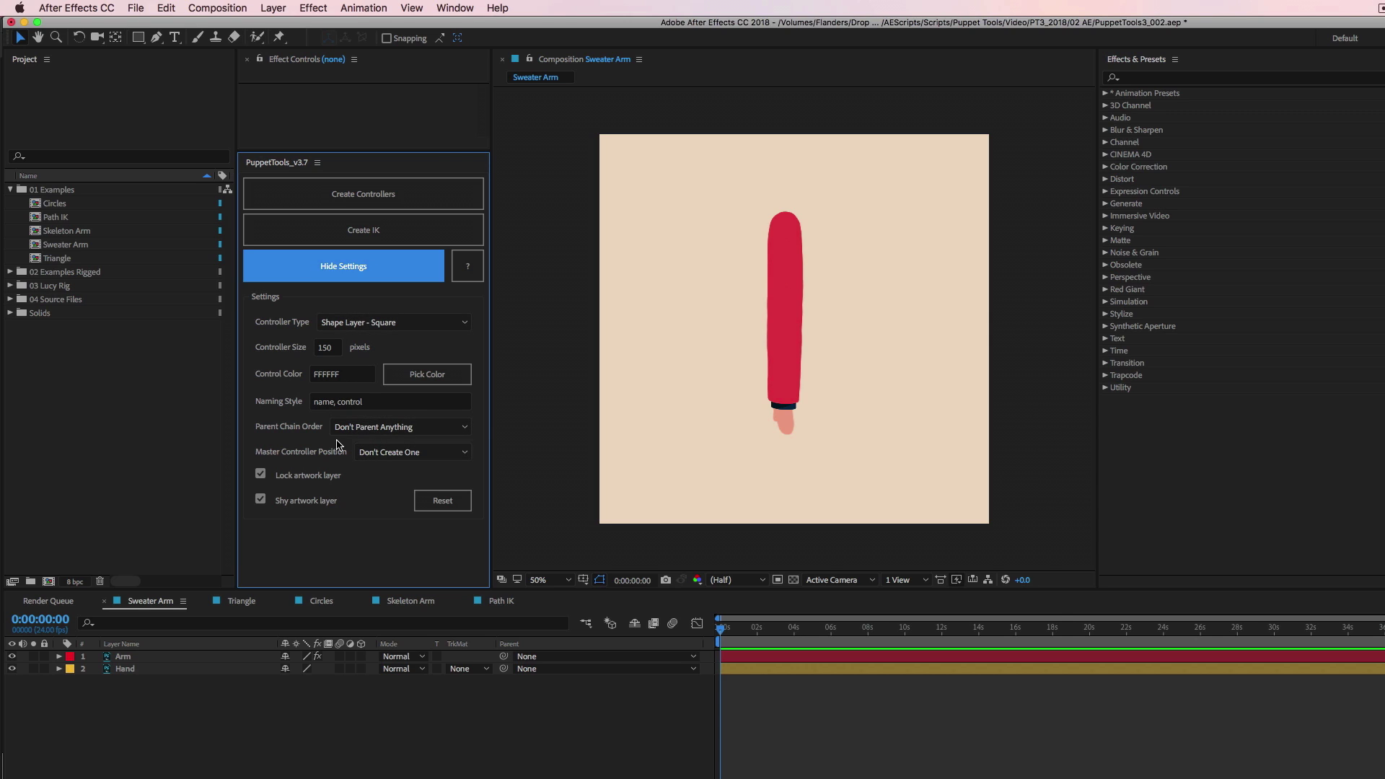
left_click(383, 264)
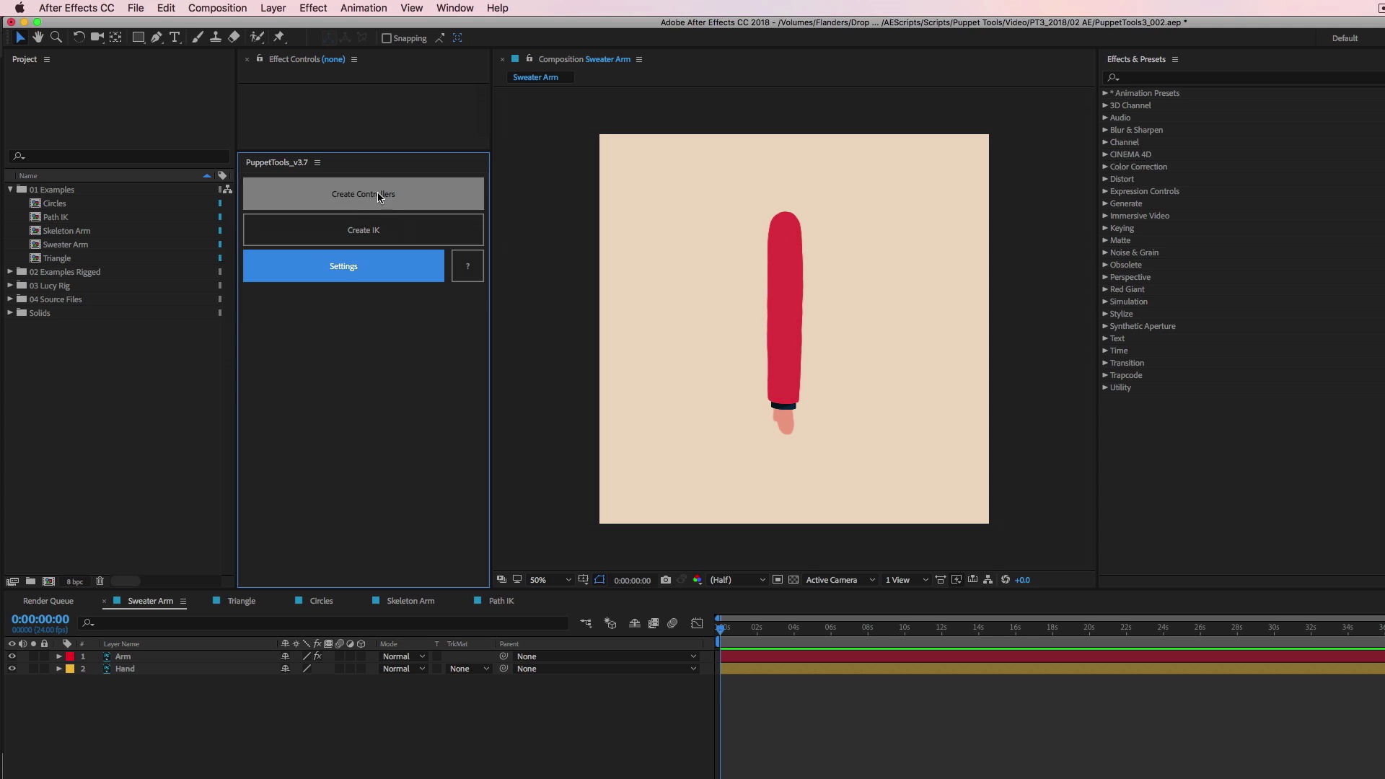
Step: Expand the Arm layer's Puppet effect down to Mesh 1's Deform pins and select the Wrist pin
left_click(123, 657)
left_click(124, 658)
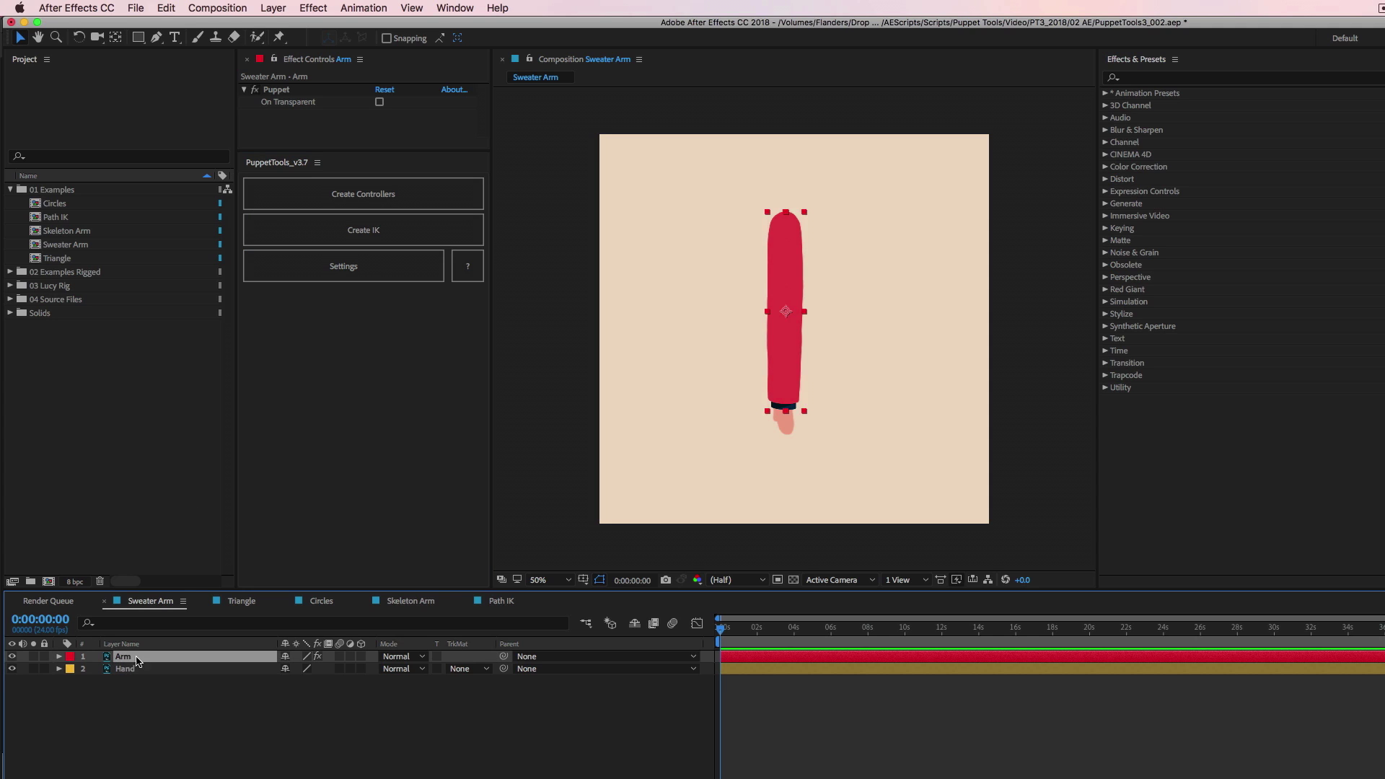
key("e")
left_click(84, 669)
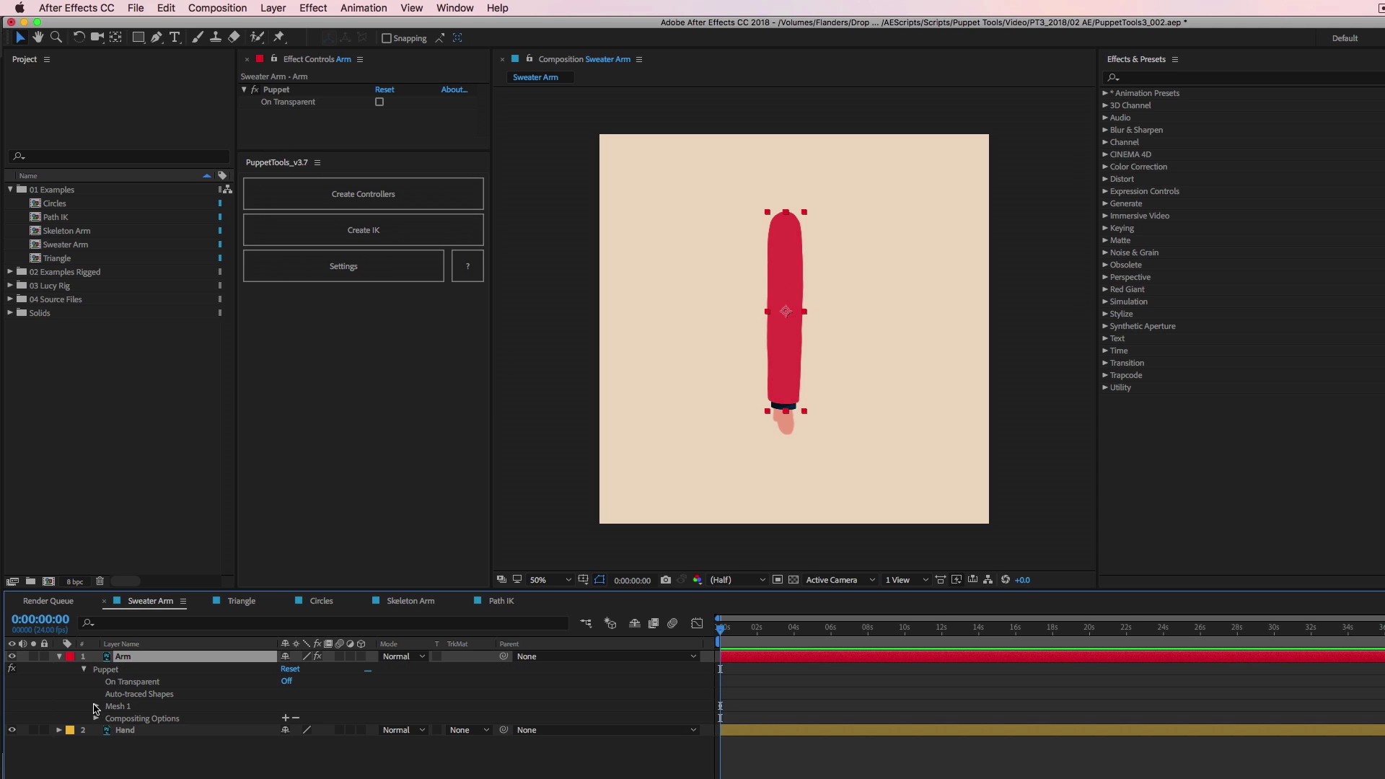
left_click(96, 707)
left_click(109, 744)
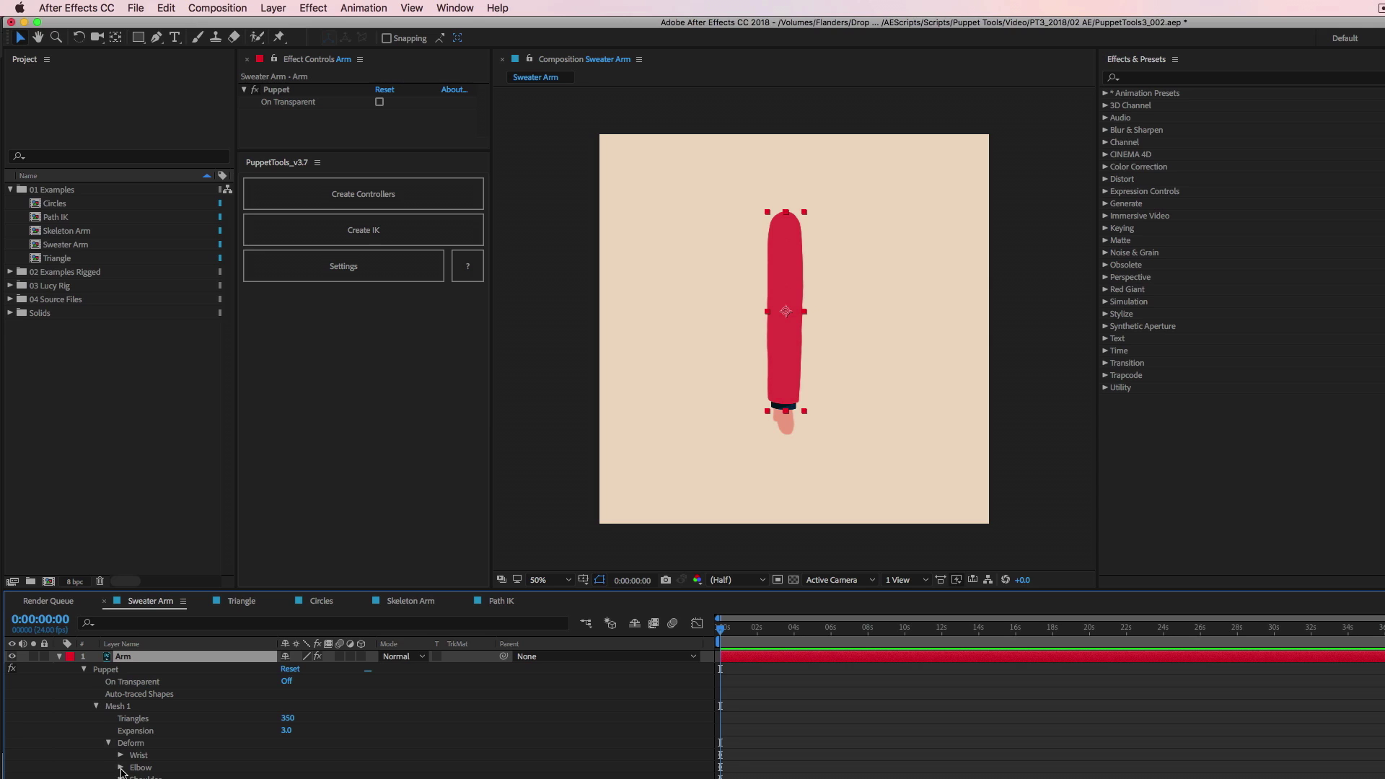
left_click(121, 768)
left_click(122, 755)
left_click(145, 757)
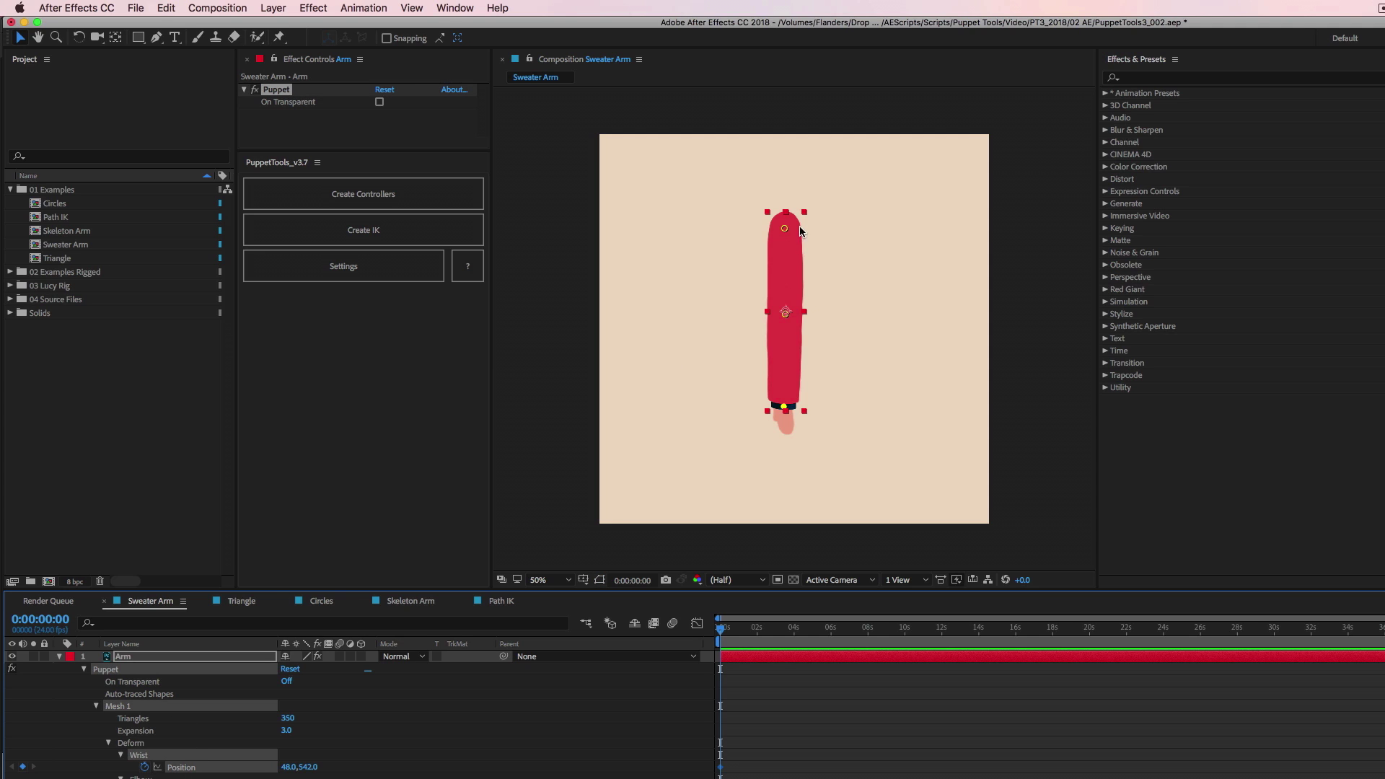
Step: Try moving the arm's puppet pins directly in the composition and undo the moves
left_click_drag(785, 228, 759, 230)
key("super+z")
left_click_drag(786, 315, 833, 319)
key("super+z")
mouse_move(792, 411)
left_mouse_down()
mouse_move(743, 379)
mouse_move(797, 404)
mouse_move(786, 407)
left_mouse_up()
Step: Collapse the Arm layer and create Puppet Tools controllers for its puppet pins
left_click(59, 657)
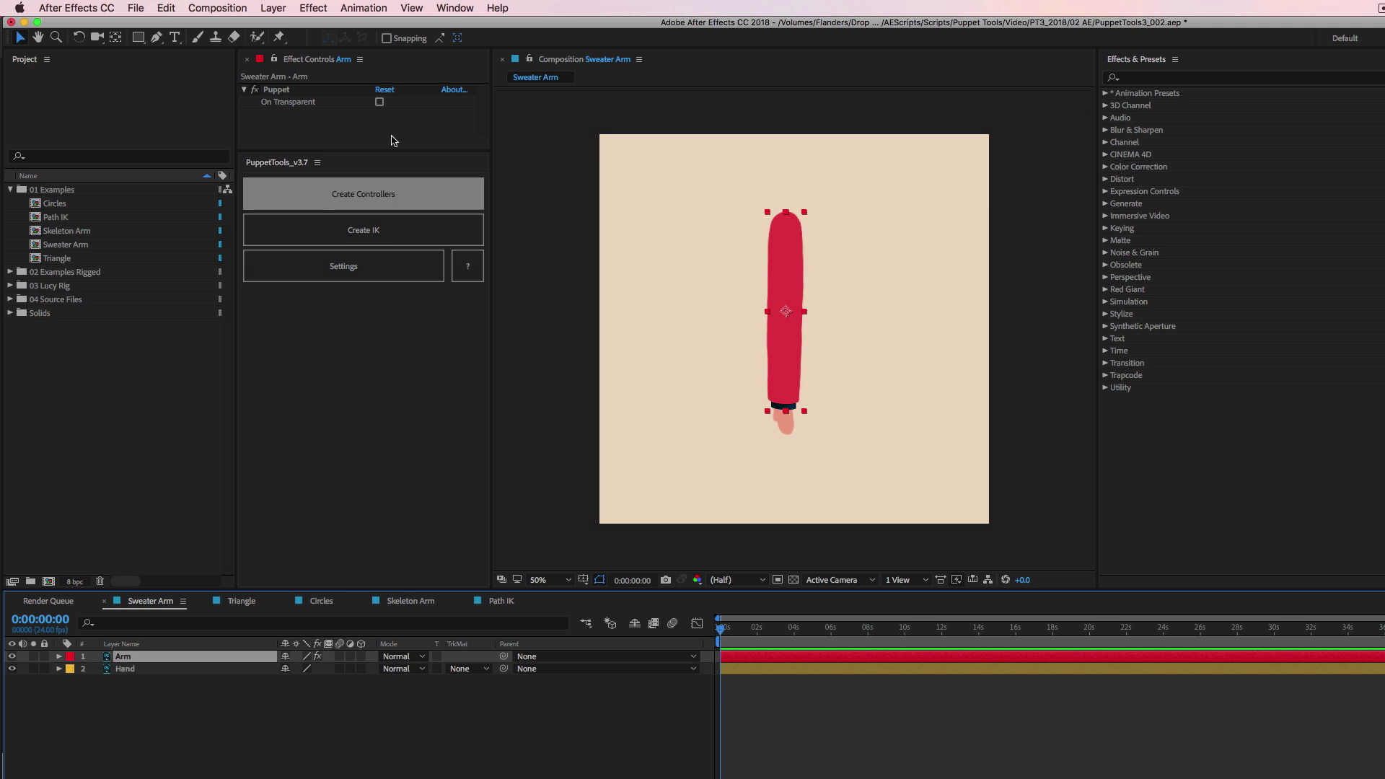
left_click(389, 196)
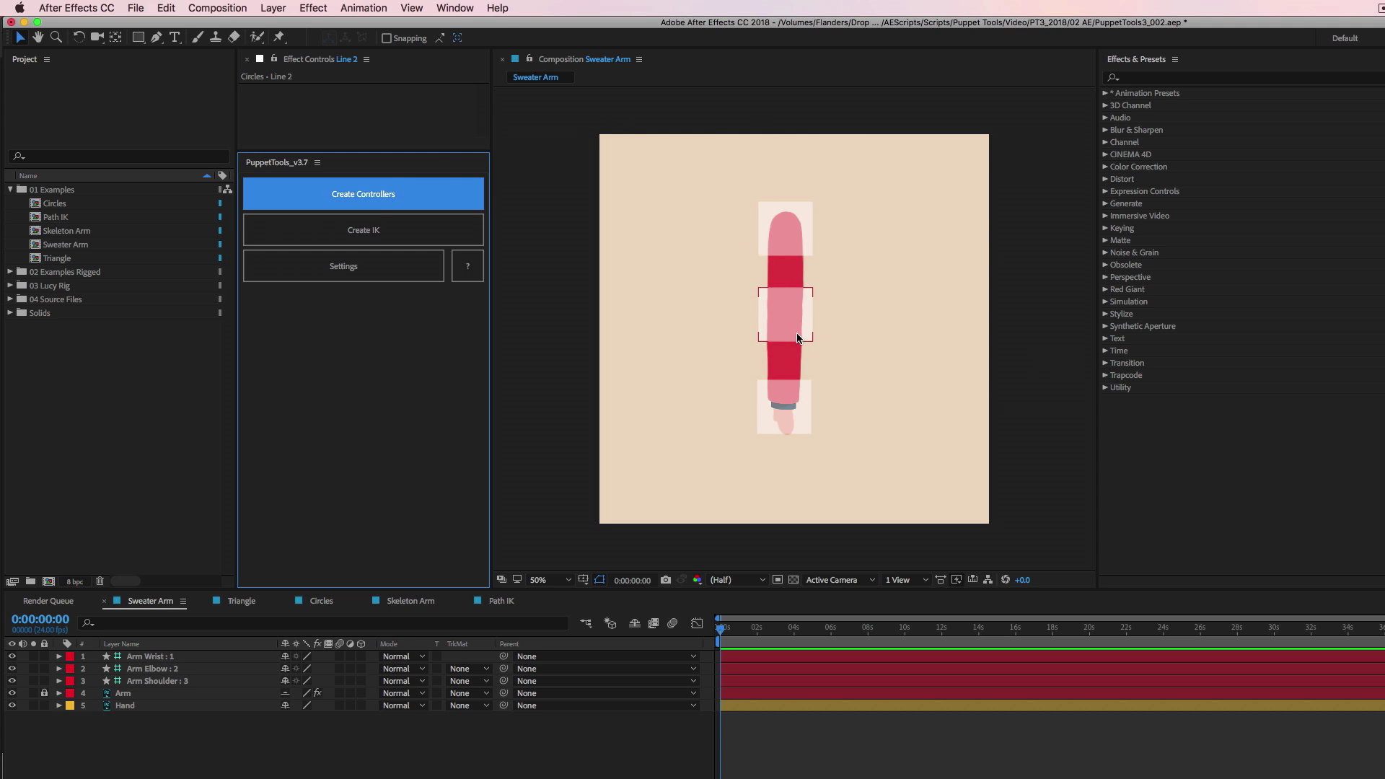
Step: Test the elbow, wrist and shoulder controllers by moving each one, undoing every move, and deselect everything
left_click_drag(785, 315, 742, 316)
key("super+z")
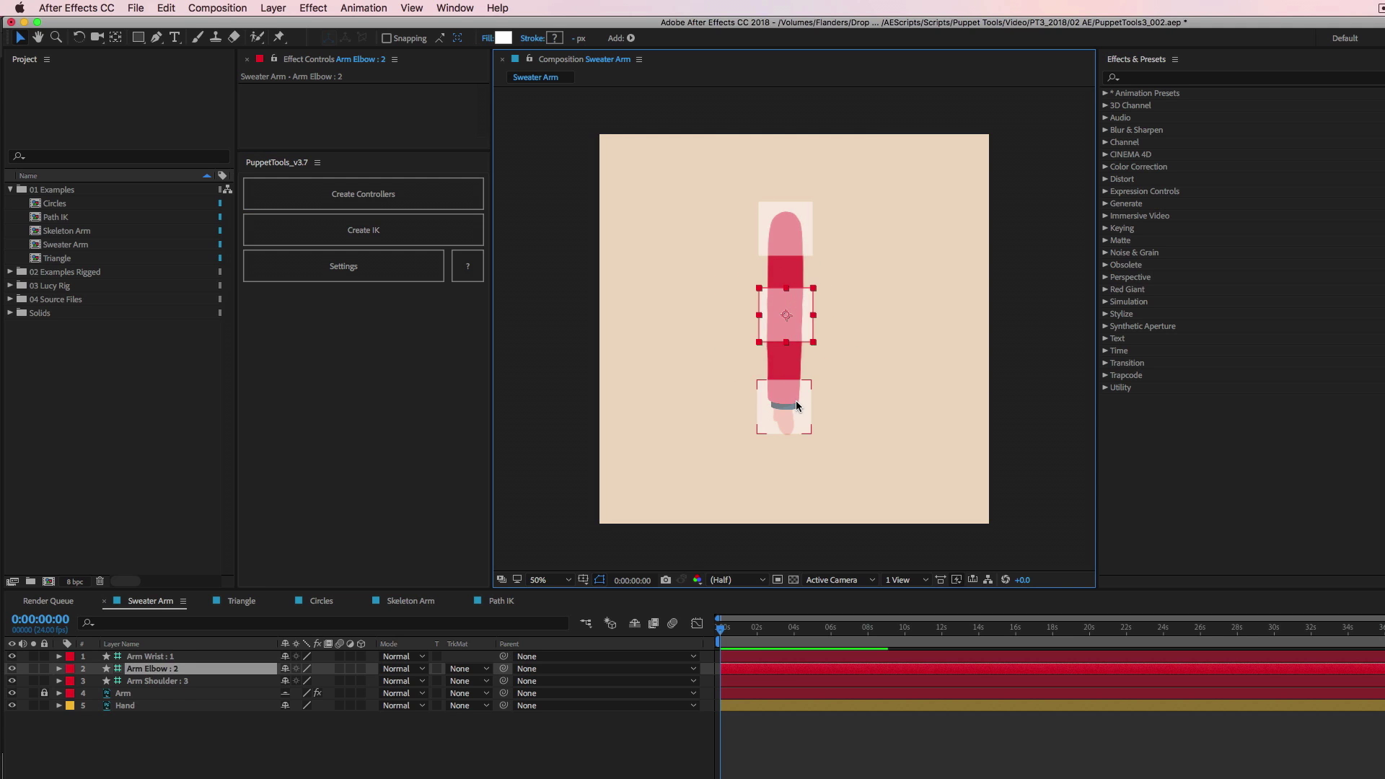
left_click_drag(795, 401, 746, 394)
key("super+z")
mouse_move(792, 229)
left_mouse_down()
mouse_move(760, 224)
mouse_move(766, 238)
left_mouse_up()
key("super+z")
left_click_drag(795, 313, 813, 321)
key("super+z")
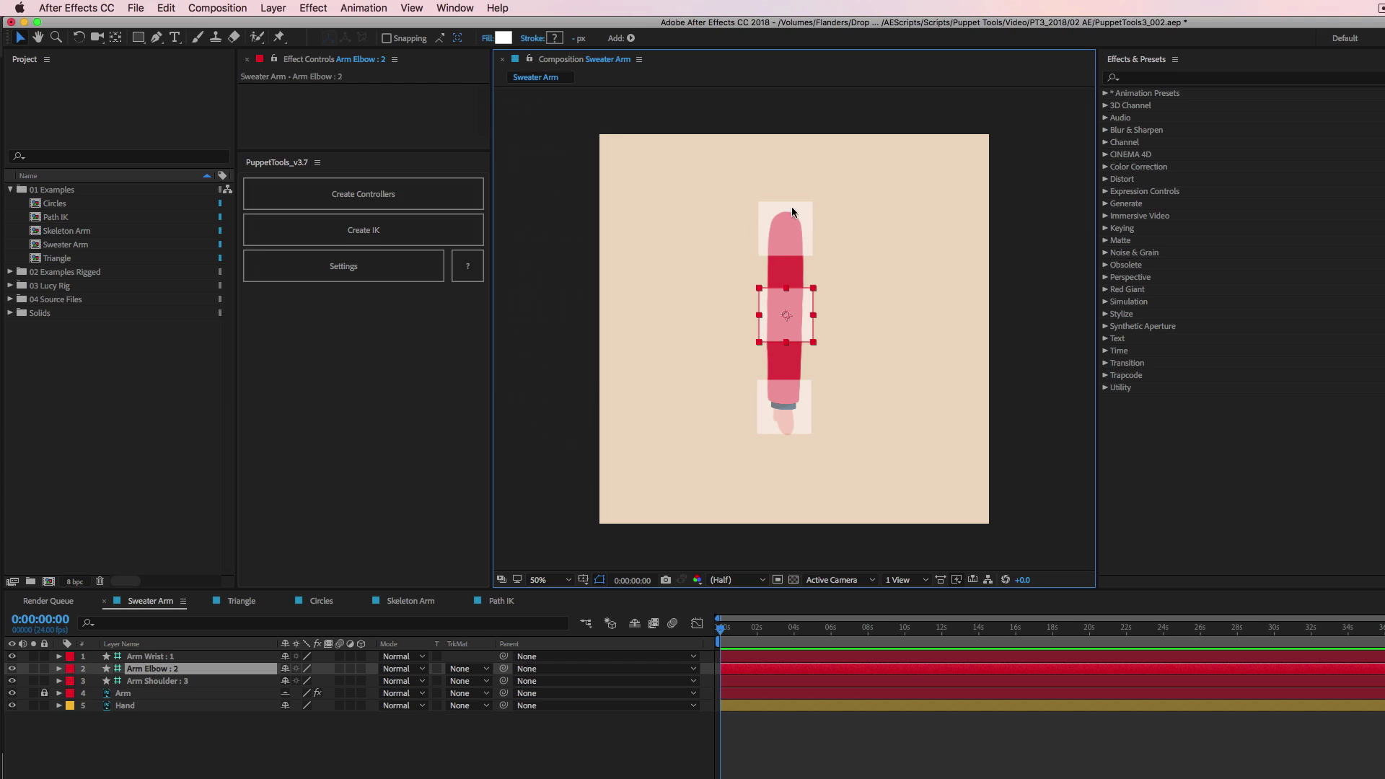
left_click(555, 466)
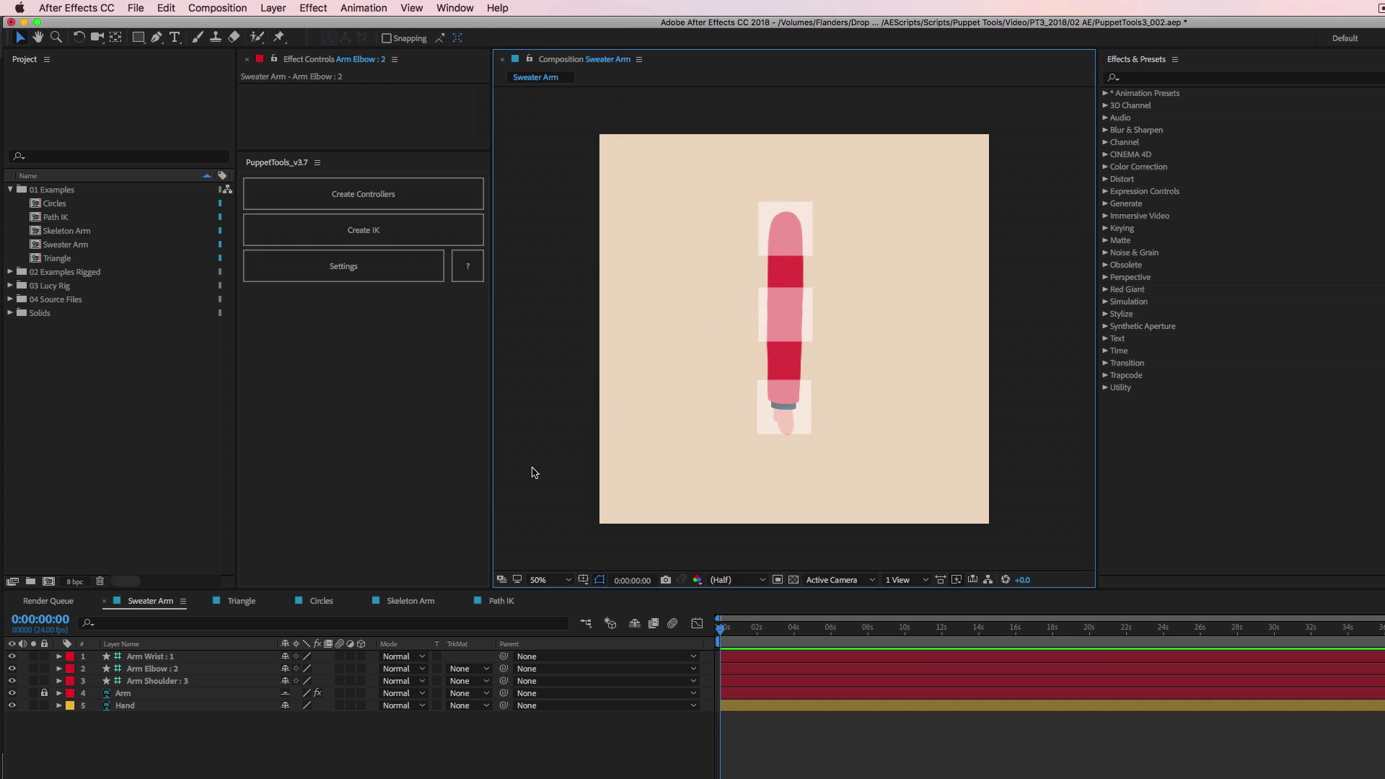
Step: Hide the three arm controllers and the Arm layer, and create a Puppet Tools controller for the Hand layer
left_click_drag(12, 657, 14, 694)
left_click(128, 706)
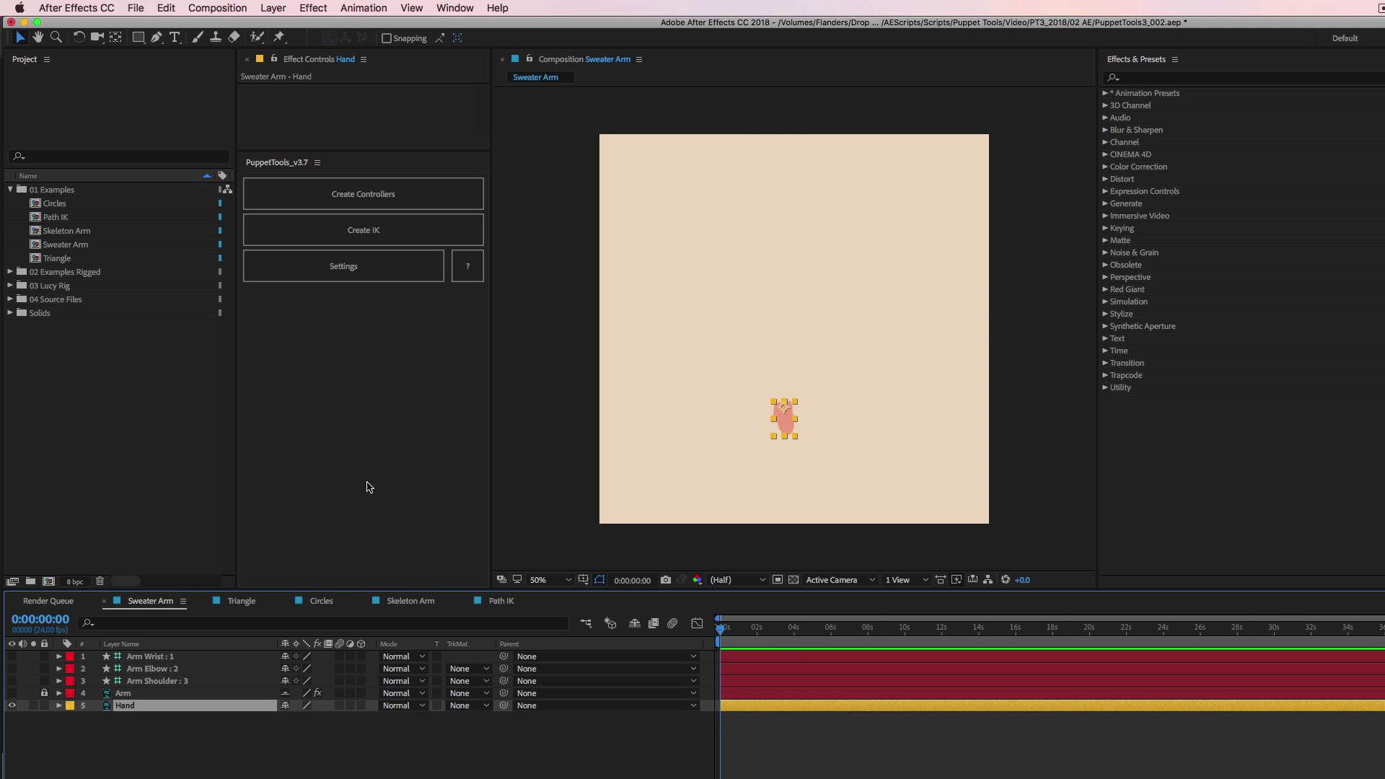
left_click(786, 427)
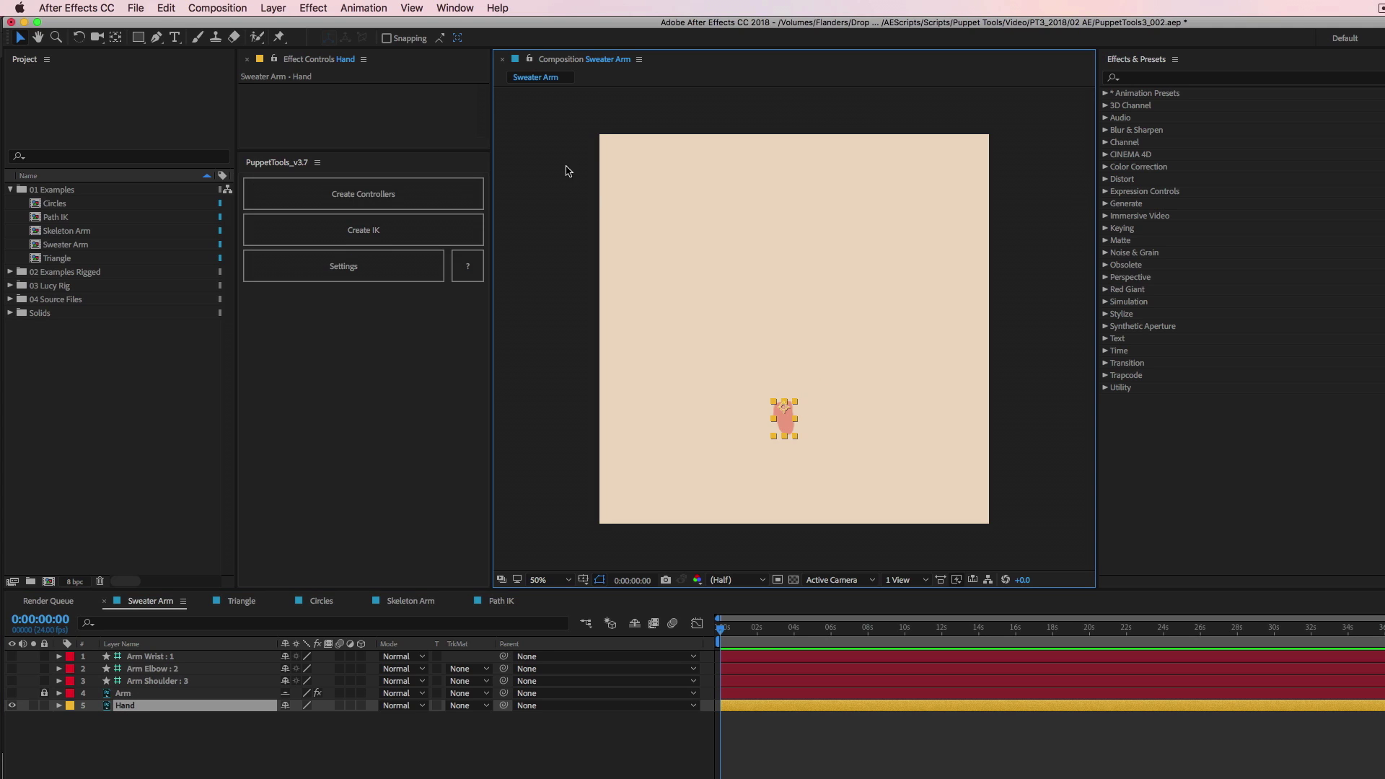
left_click(402, 206)
left_click(383, 199)
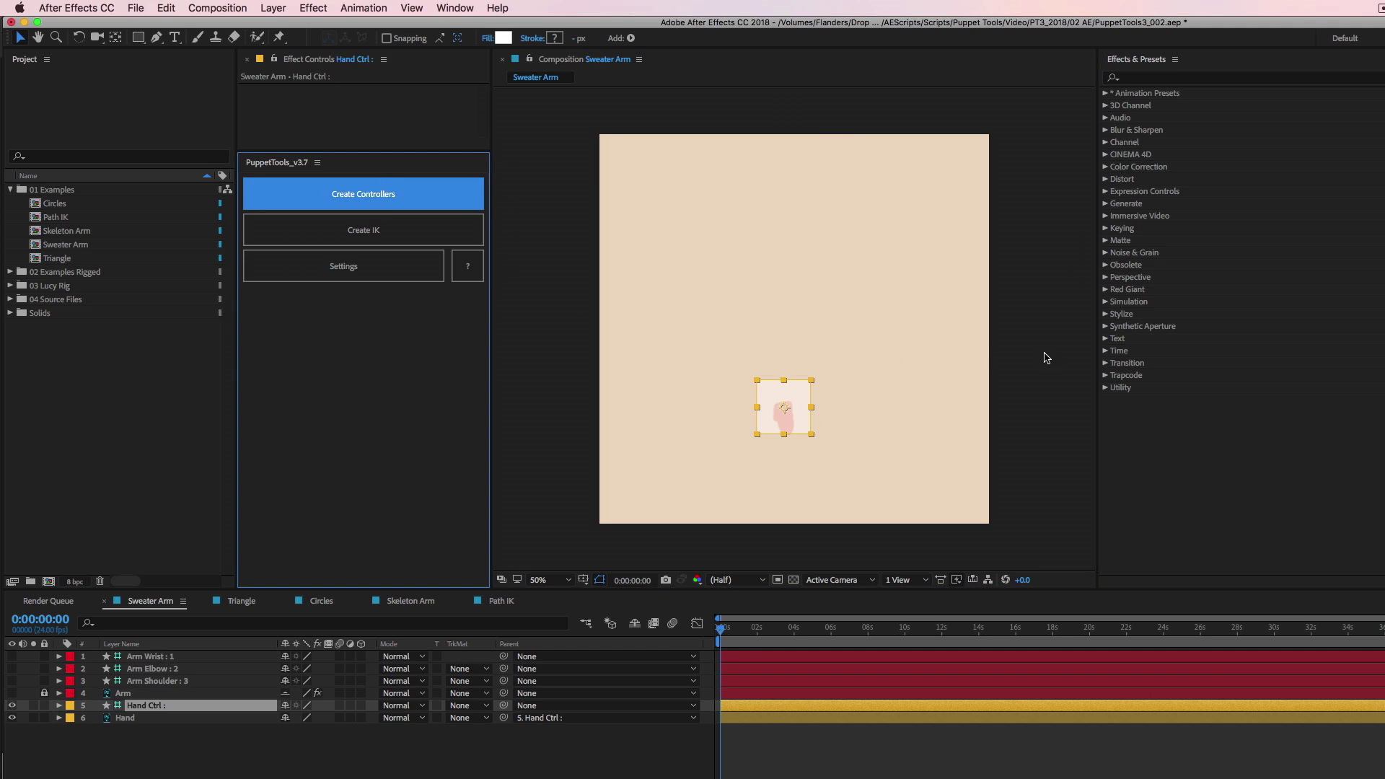
Step: Try moving the hand controller, and undo back to before the controller was created
left_click_drag(794, 402, 841, 347)
key("super+z")
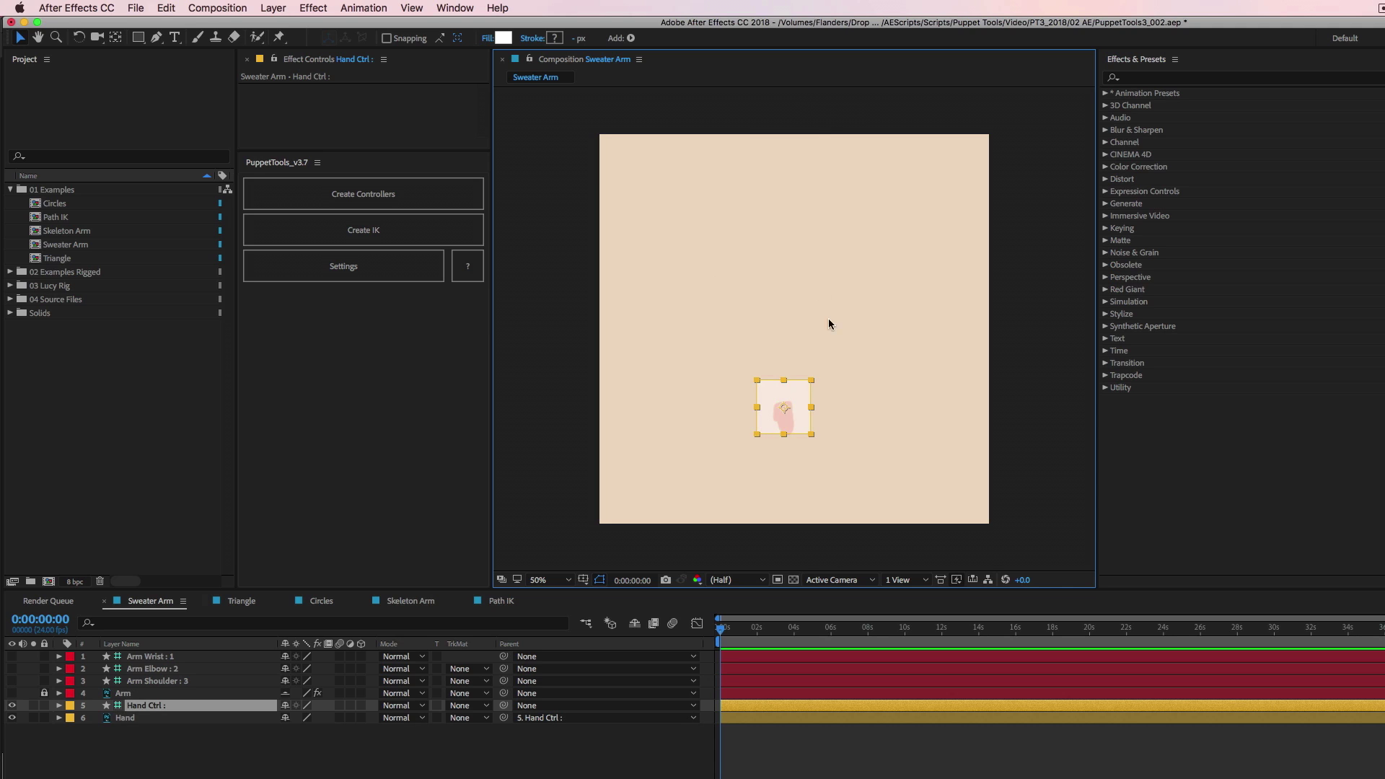
left_click_drag(791, 395, 816, 382)
key("super+z")
key("super+z")
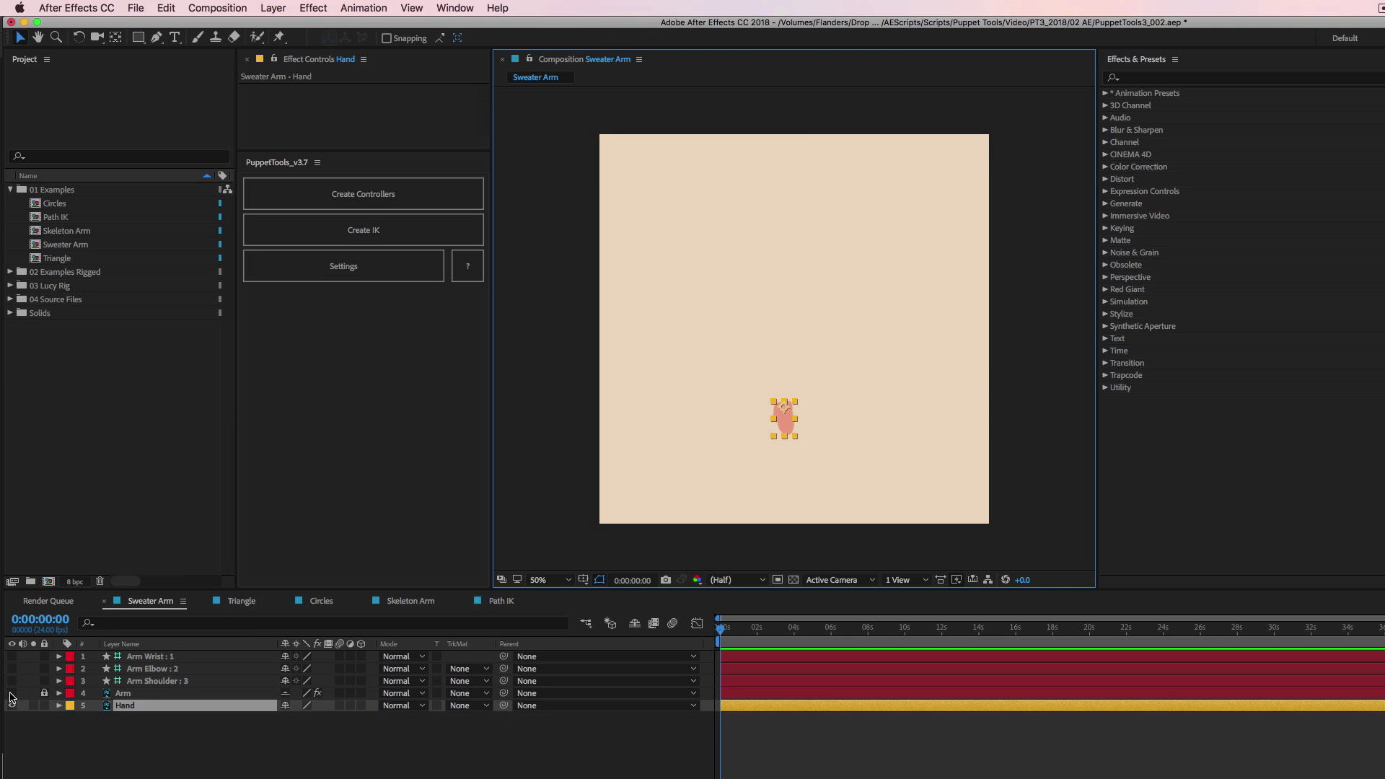
Step: Make the Arm layer visible again, and switch to the Triangle composition with its Triangle layer selected
left_click(12, 693)
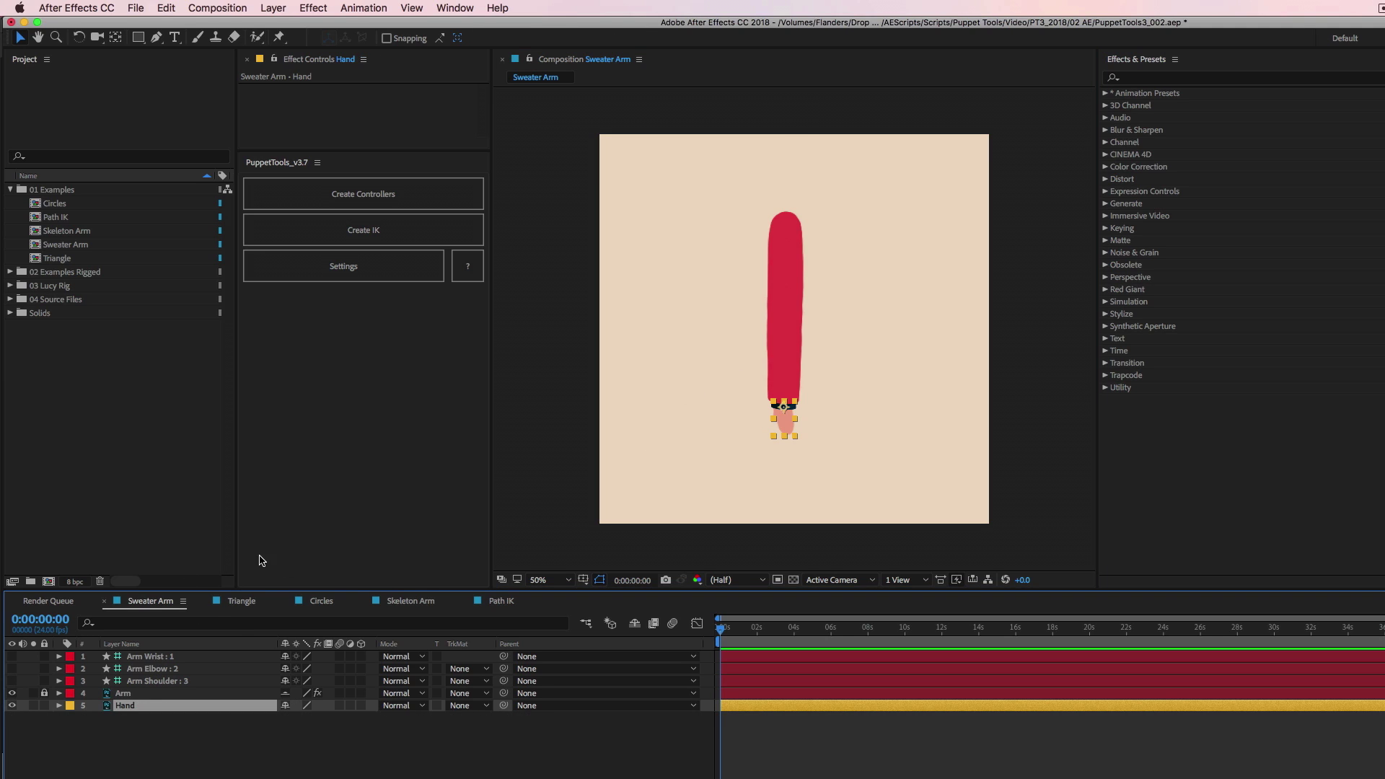
left_click(243, 603)
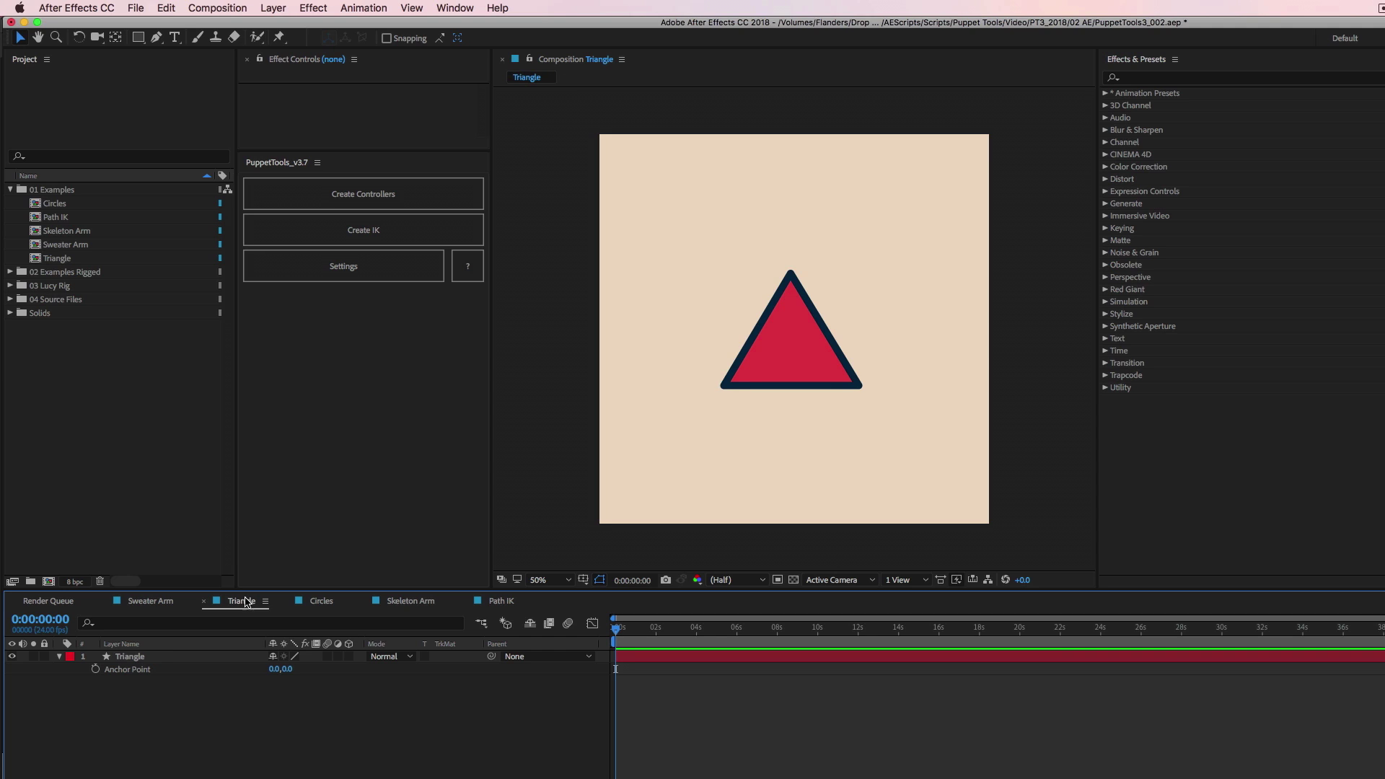
left_click(168, 659)
left_click(186, 656)
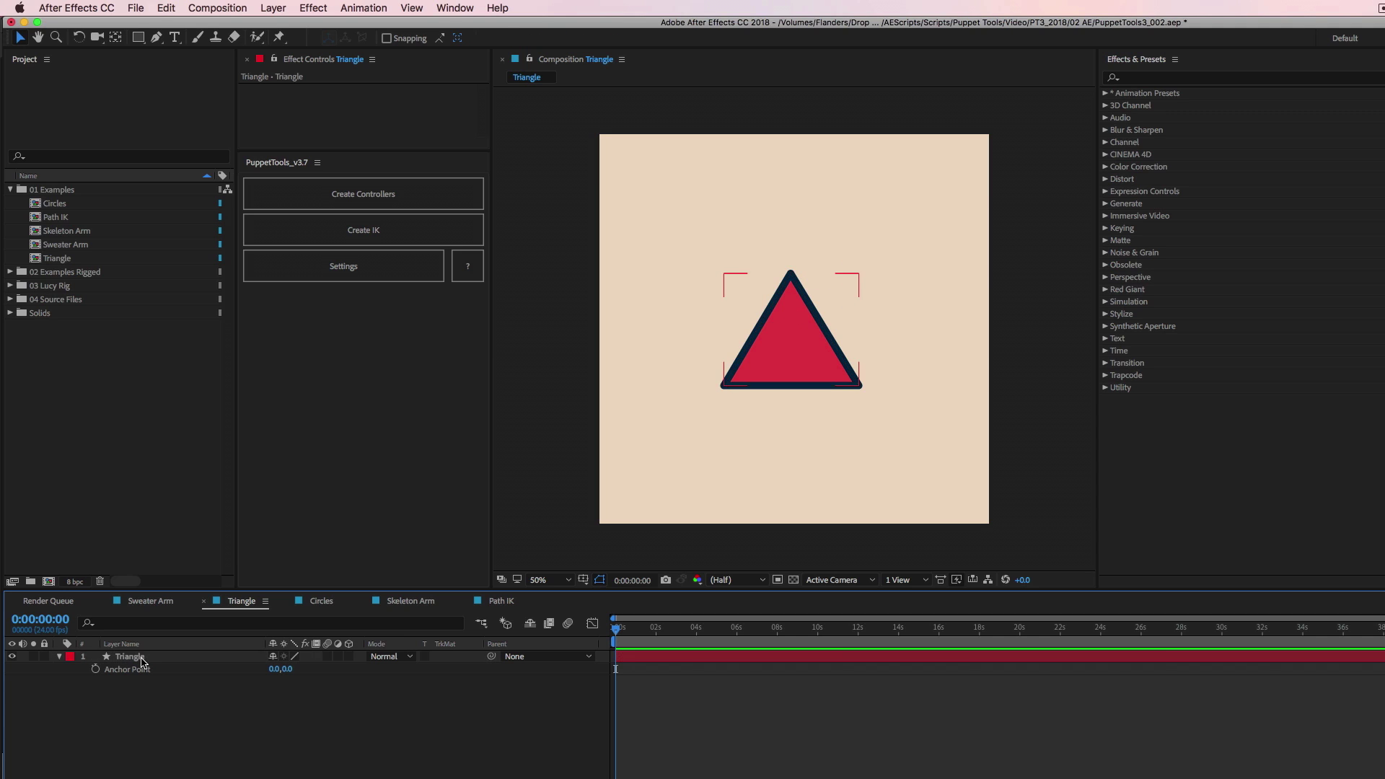
Step: Select the Path property of Whatever Path in the Triangle layer's contents and create controllers for its vertices
left_click(105, 656)
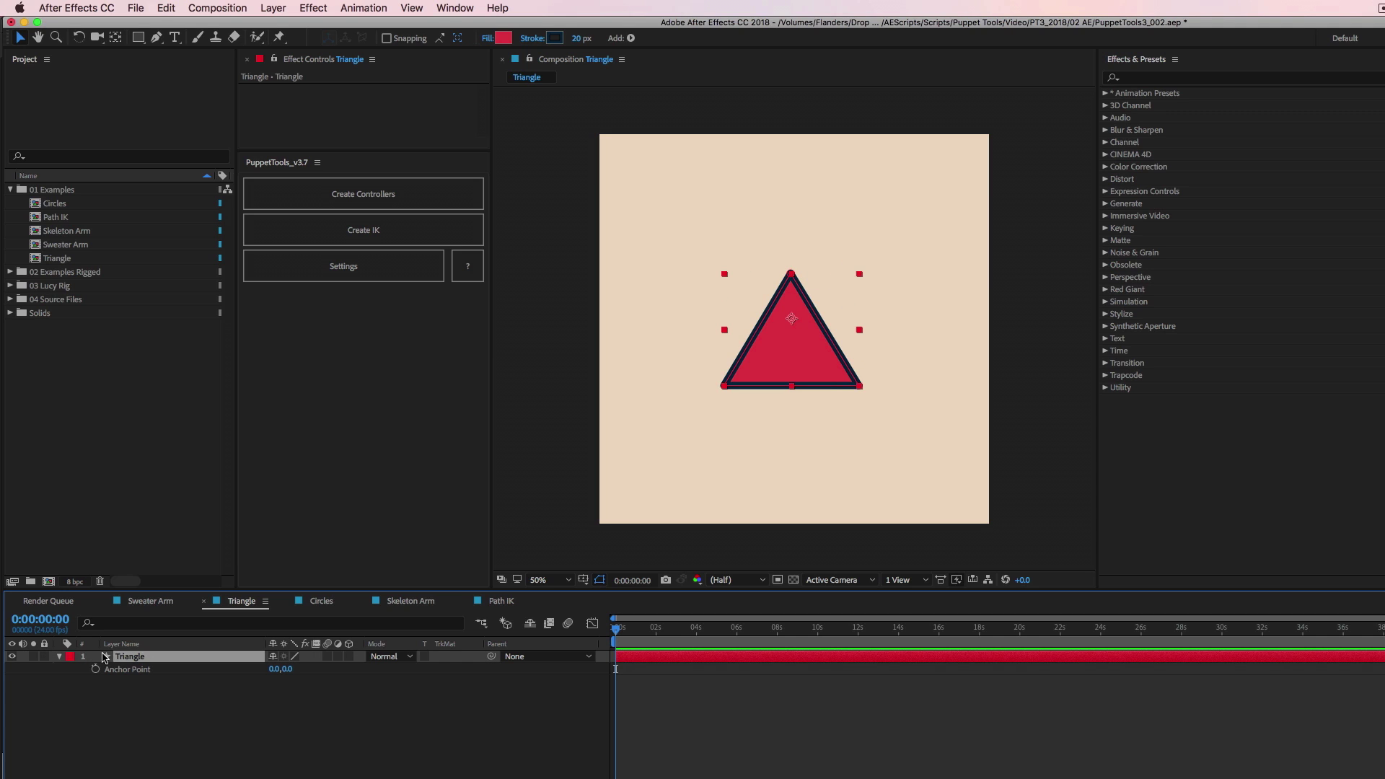
left_click(60, 658)
left_click(58, 657)
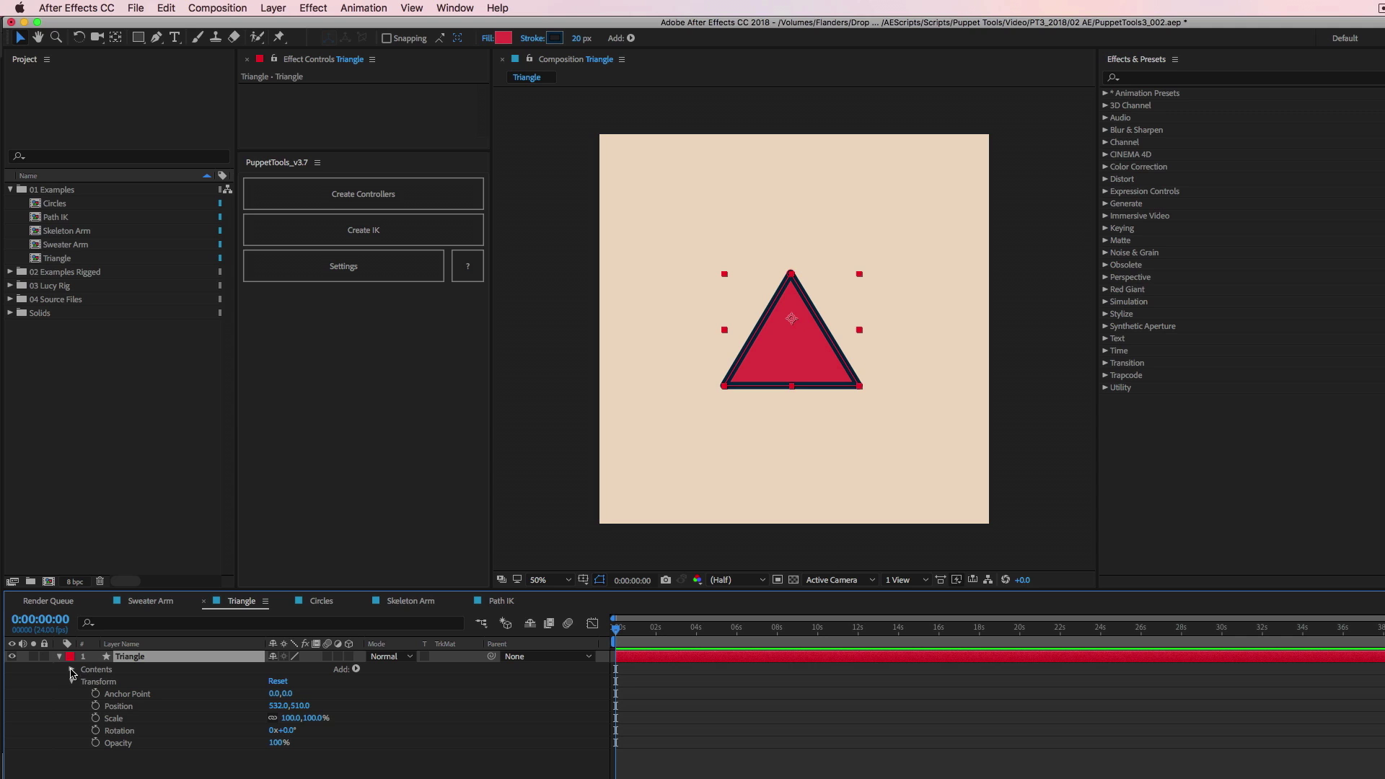
left_click(71, 670)
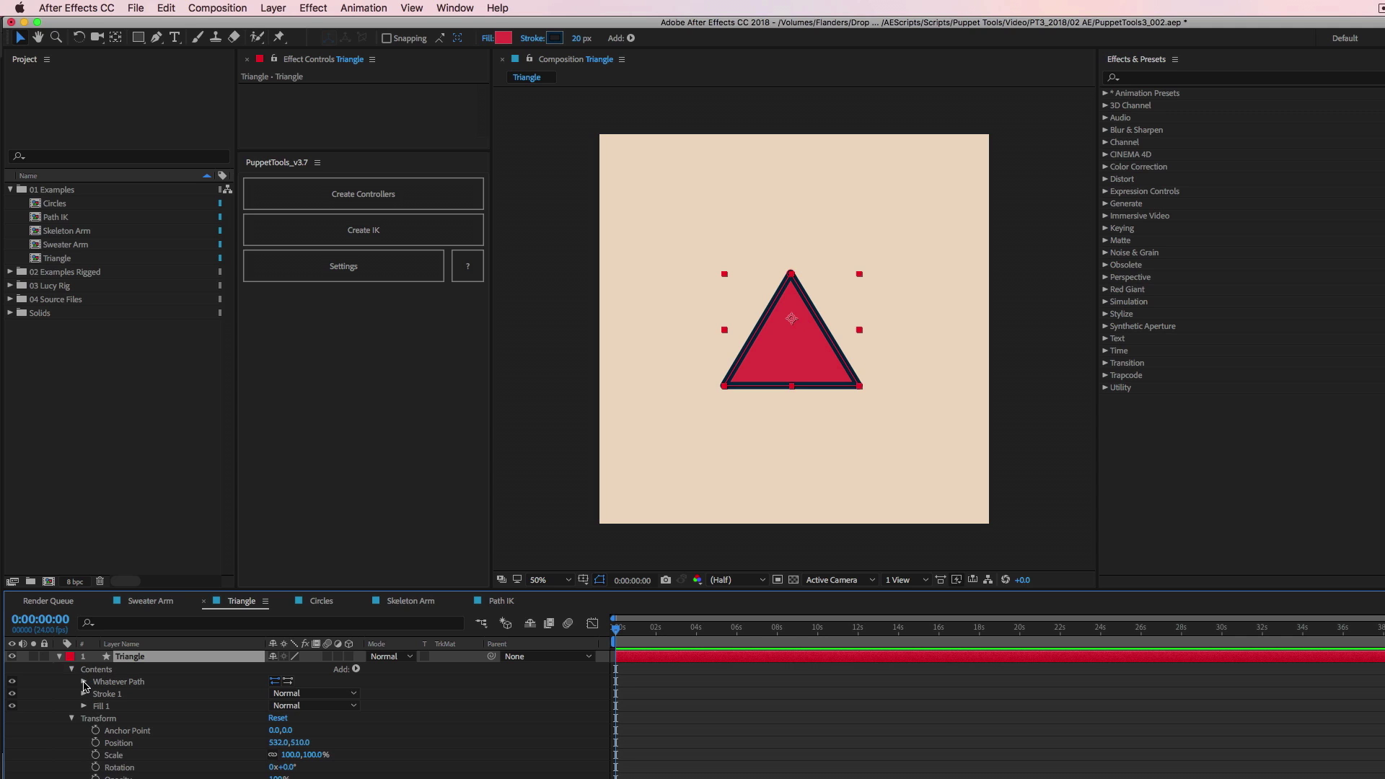
left_click(85, 683)
left_click(124, 695)
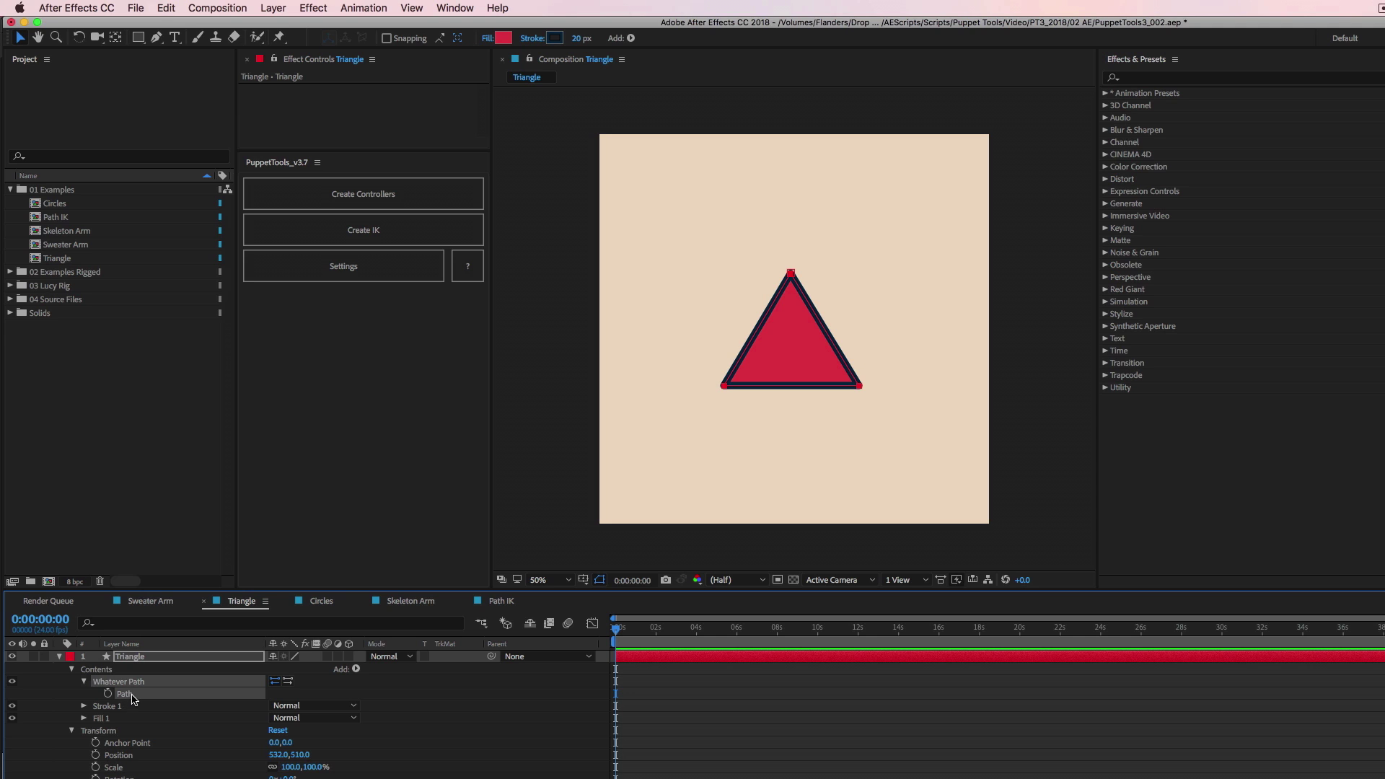
left_click(383, 194)
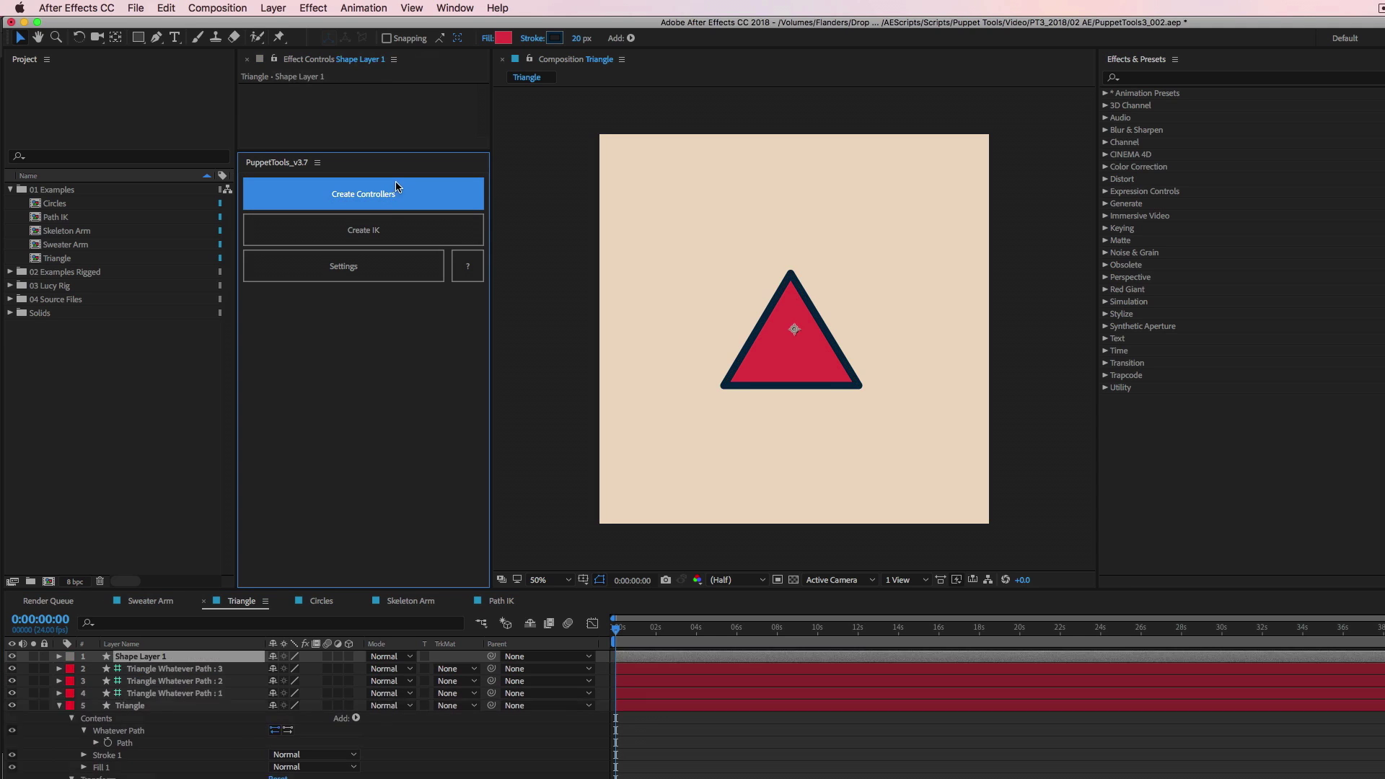
Step: Try reshaping the triangle by moving its three corner controllers, and return them to their original positions
left_click_drag(796, 265, 742, 209)
left_click_drag(717, 387, 648, 431)
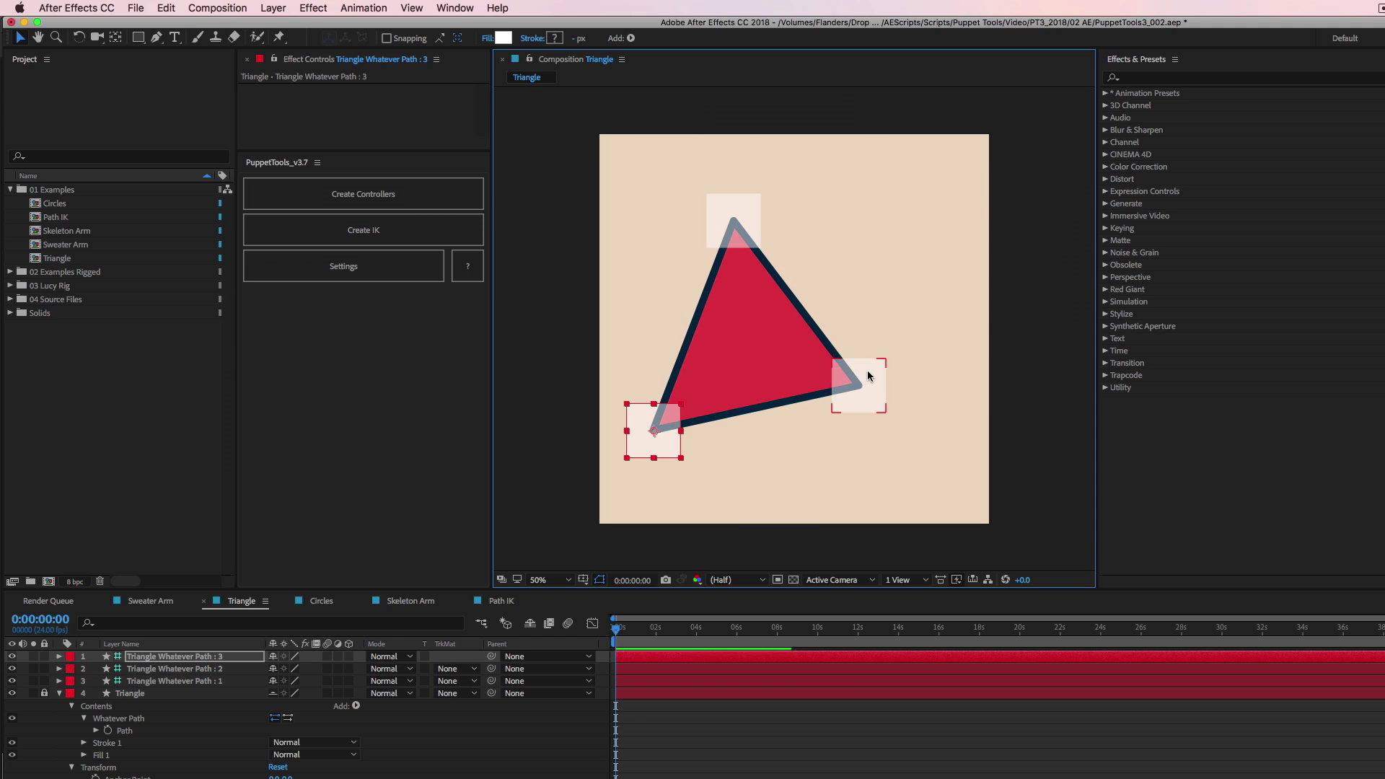
left_click_drag(869, 375, 932, 427)
left_click_drag(755, 219, 889, 210)
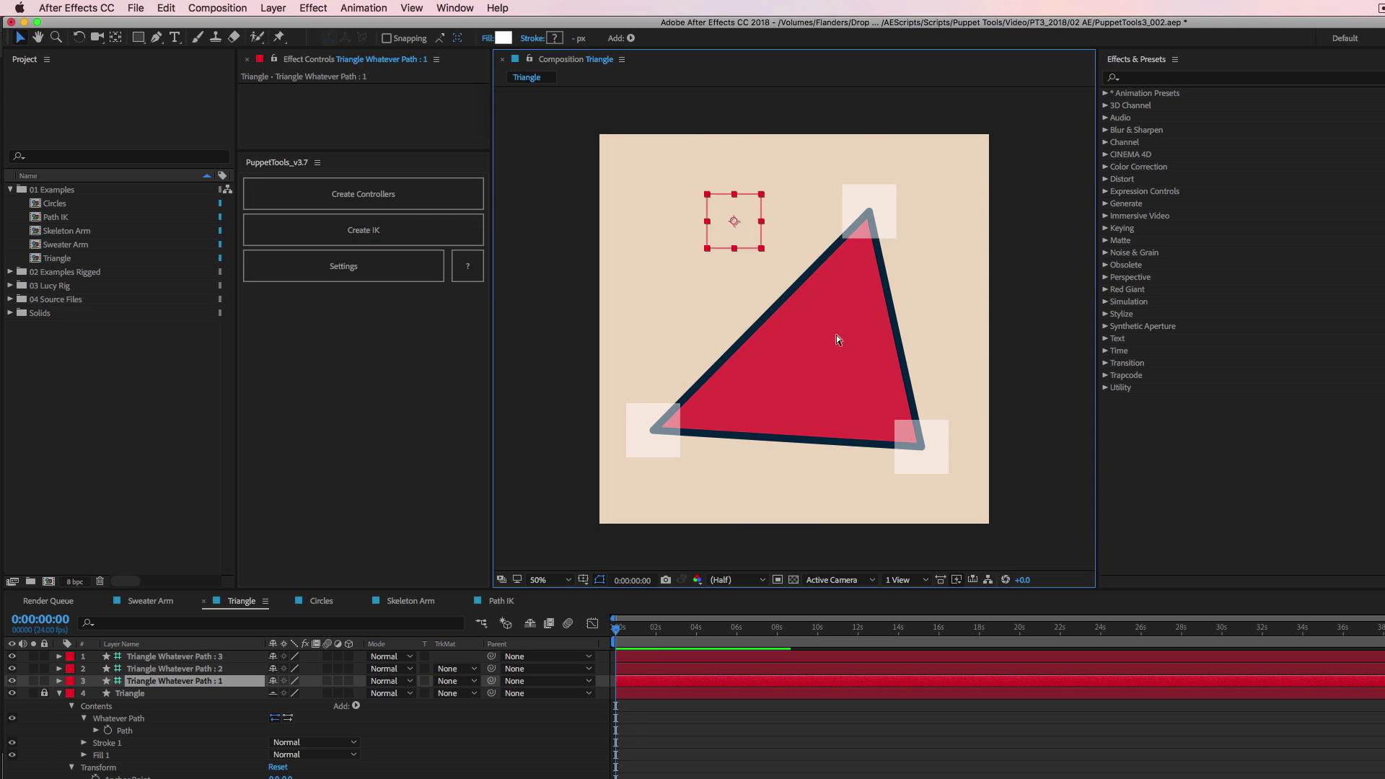
key("super+z")
key("super+z")
key("super+z")
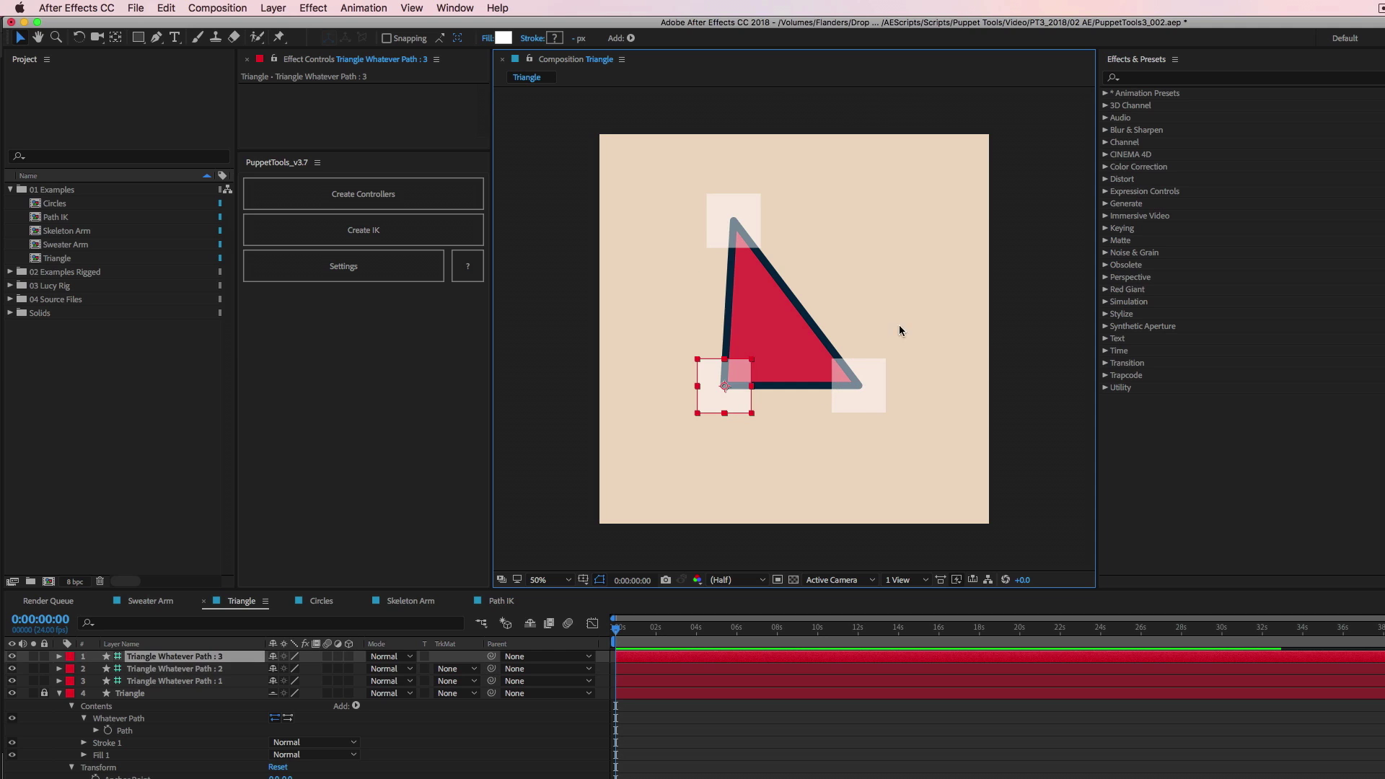
left_click_drag(762, 201, 822, 254)
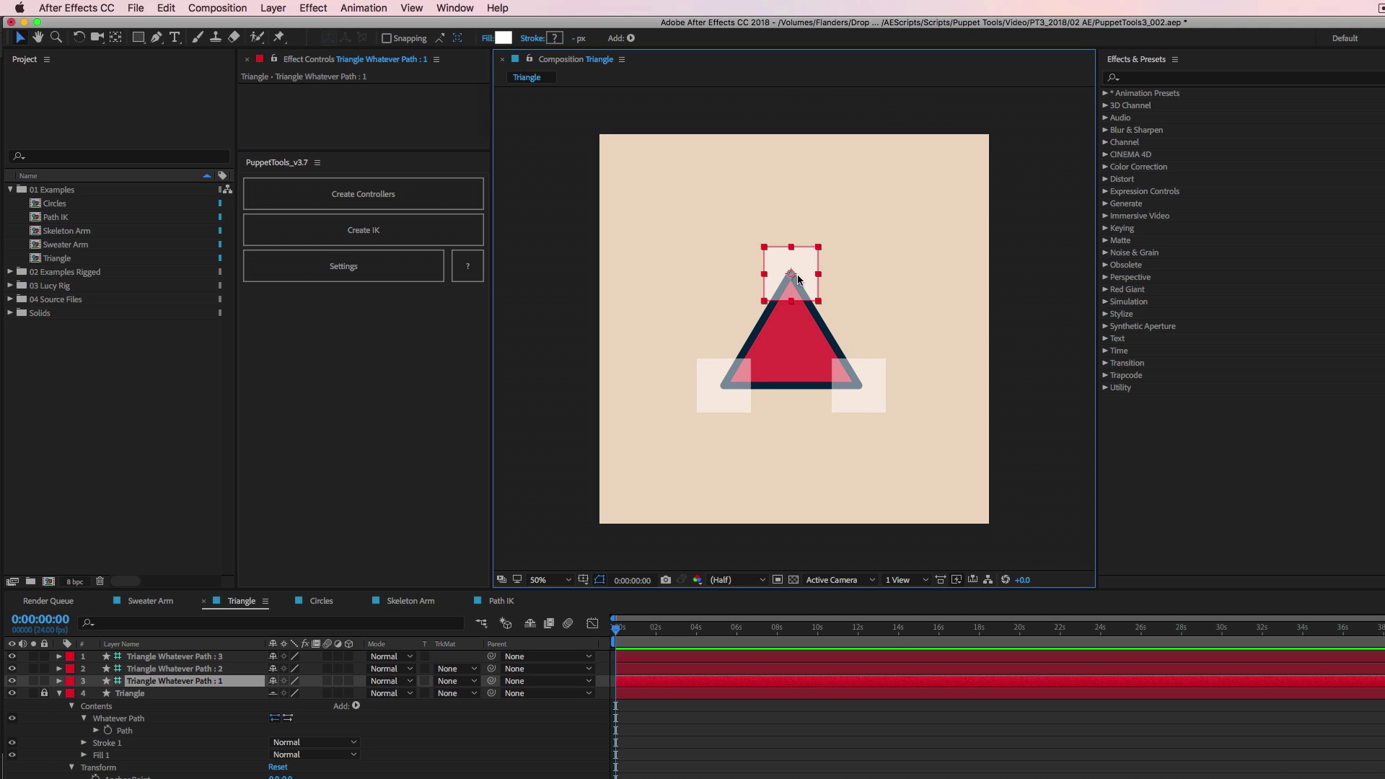
Step: Try moving the triangle's top corner controller upward, undo it, and move it up again toward the right
mouse_move(805, 263)
left_mouse_down()
mouse_move(955, 236)
mouse_move(802, 243)
left_mouse_up()
key("super+z")
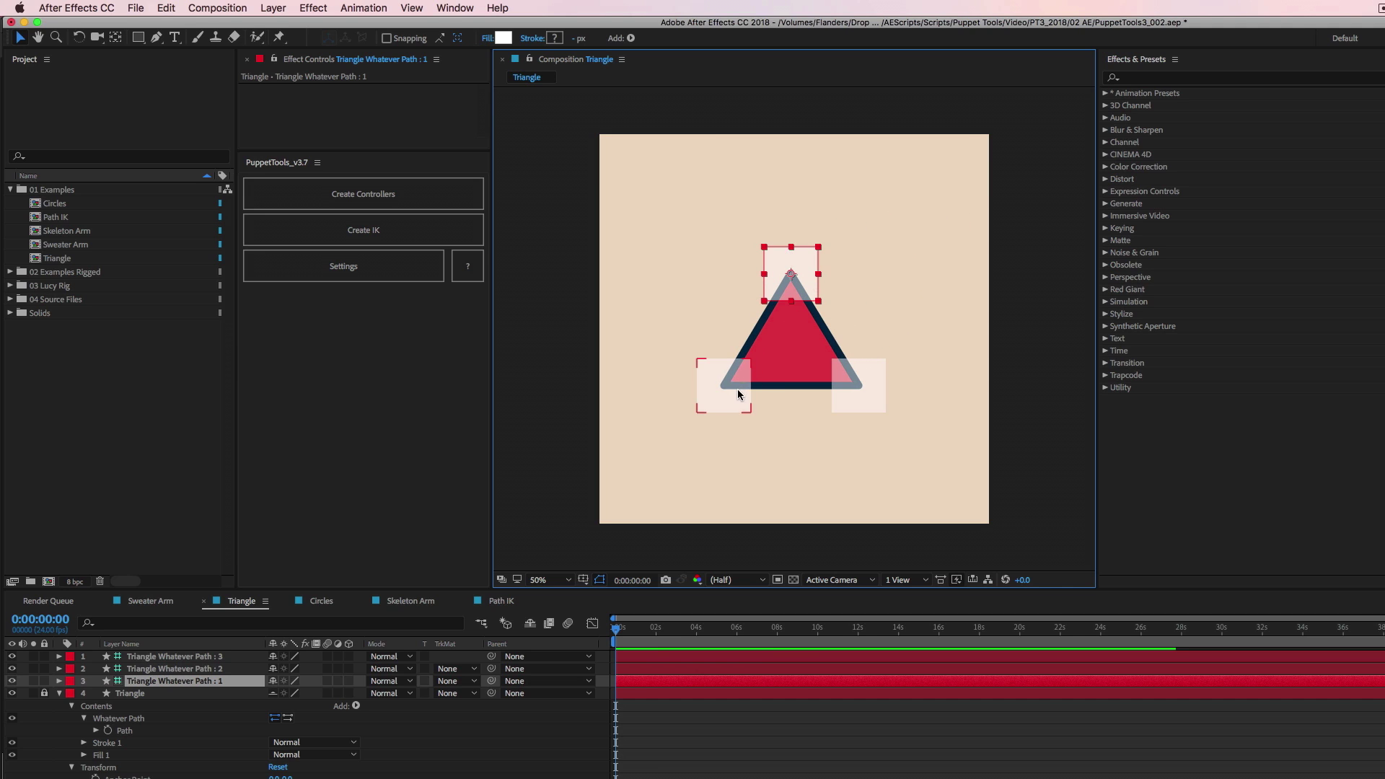
left_click_drag(821, 238, 843, 208)
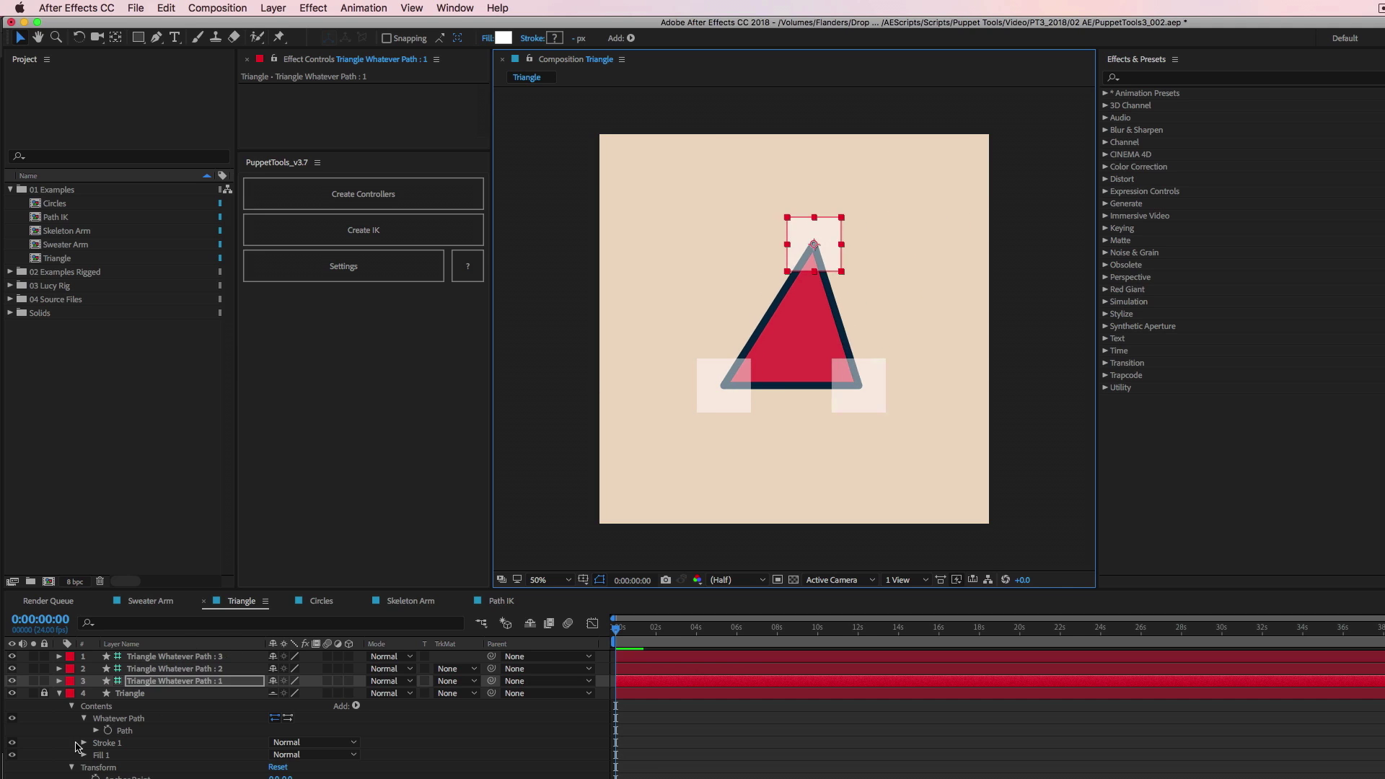
Step: Expand the Triangle layer's Stroke 1, try adjusting its properties, and undo that along with the top controller's move
left_click(84, 743)
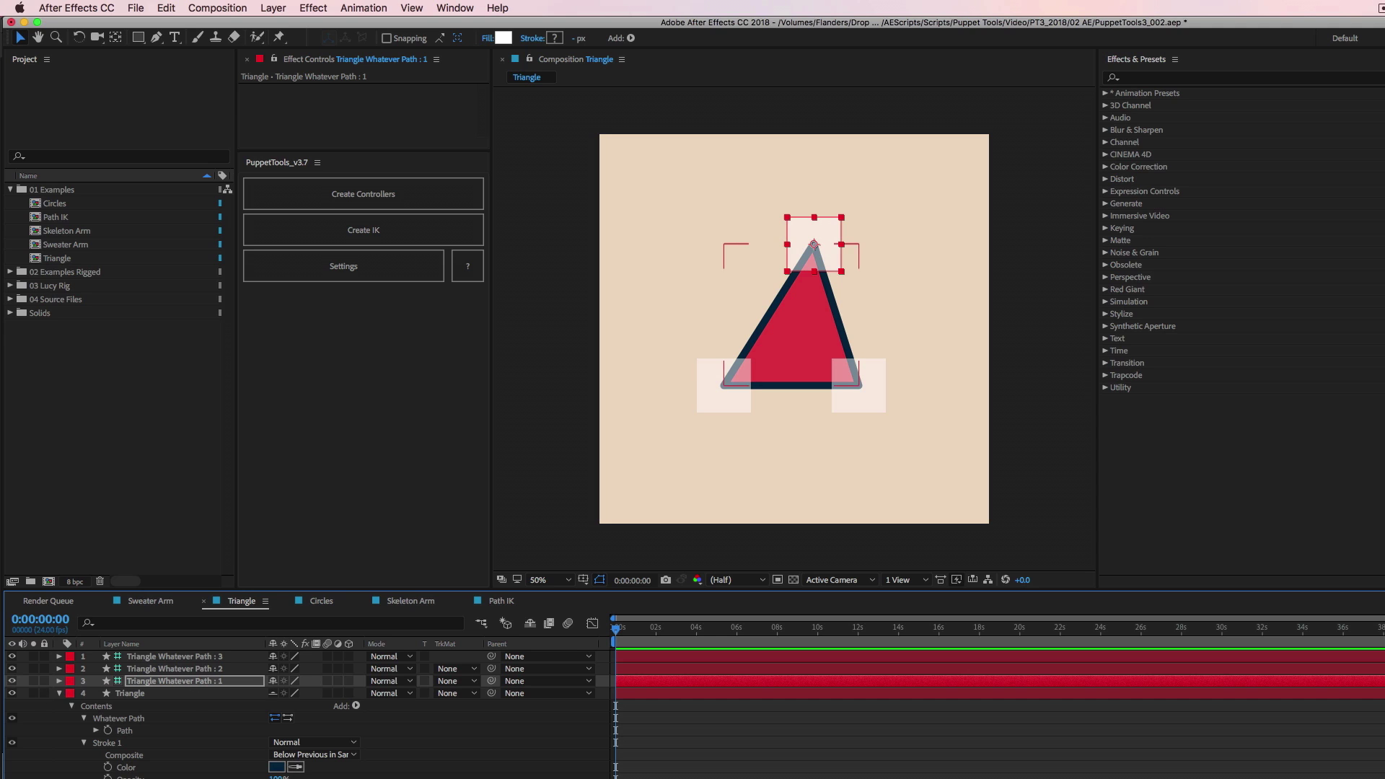
mouse_move(278, 778)
left_mouse_down()
mouse_move(331, 778)
mouse_move(261, 778)
mouse_move(278, 778)
left_mouse_up()
key("super+z")
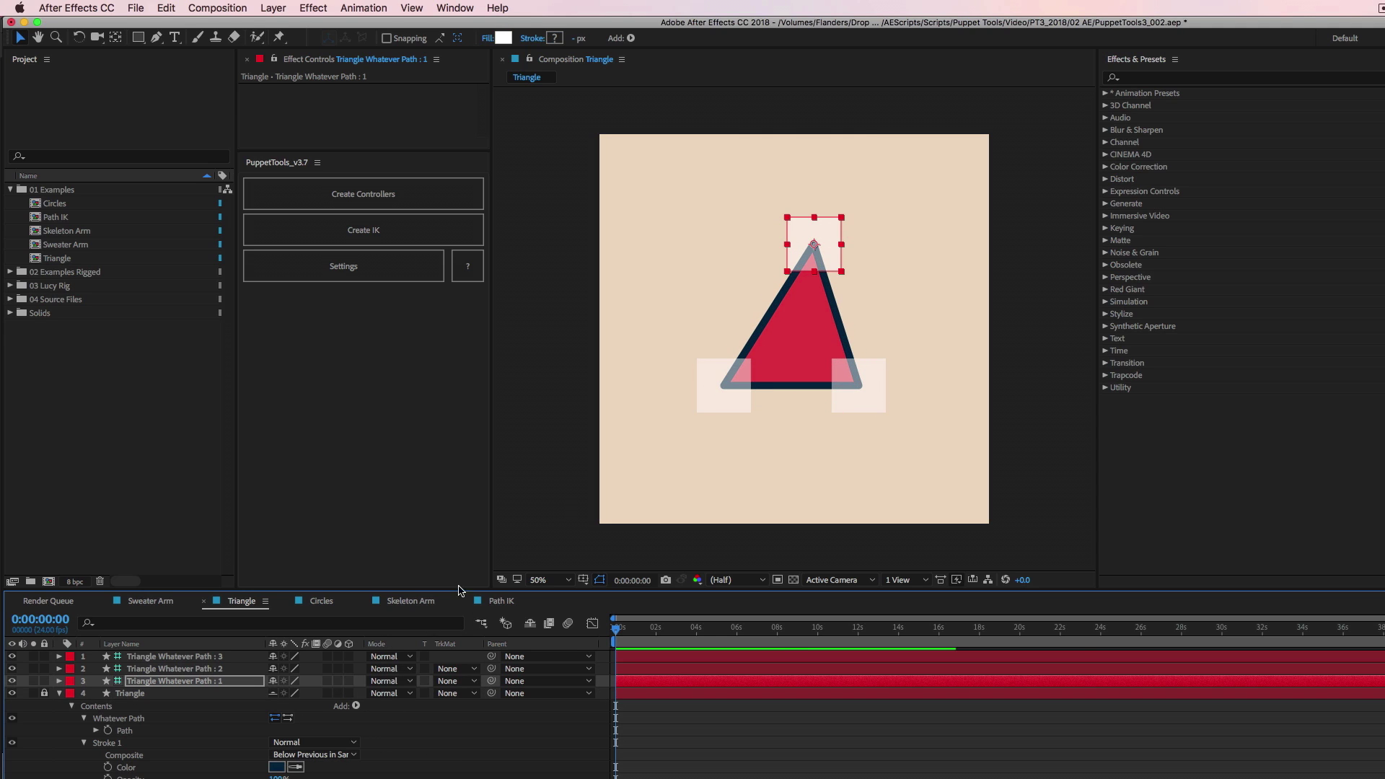
key("super+z")
mouse_move(806, 279)
left_mouse_down()
mouse_move(934, 224)
mouse_move(684, 232)
mouse_move(797, 258)
mouse_move(792, 296)
left_mouse_up()
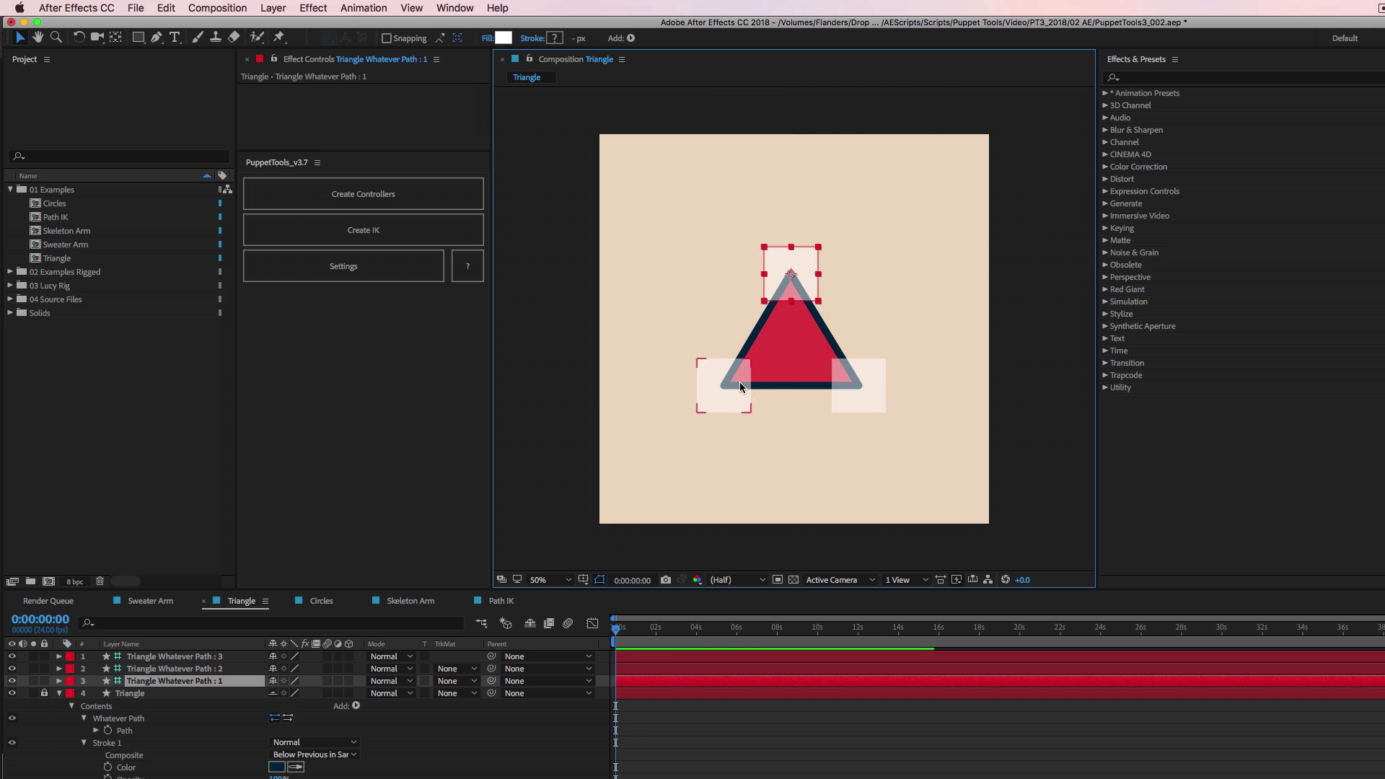
Step: Try moving the triangle's lower-left corner controller, then undo that move and the creation of the triangle's controllers
left_click_drag(742, 384, 791, 364)
key("super+z")
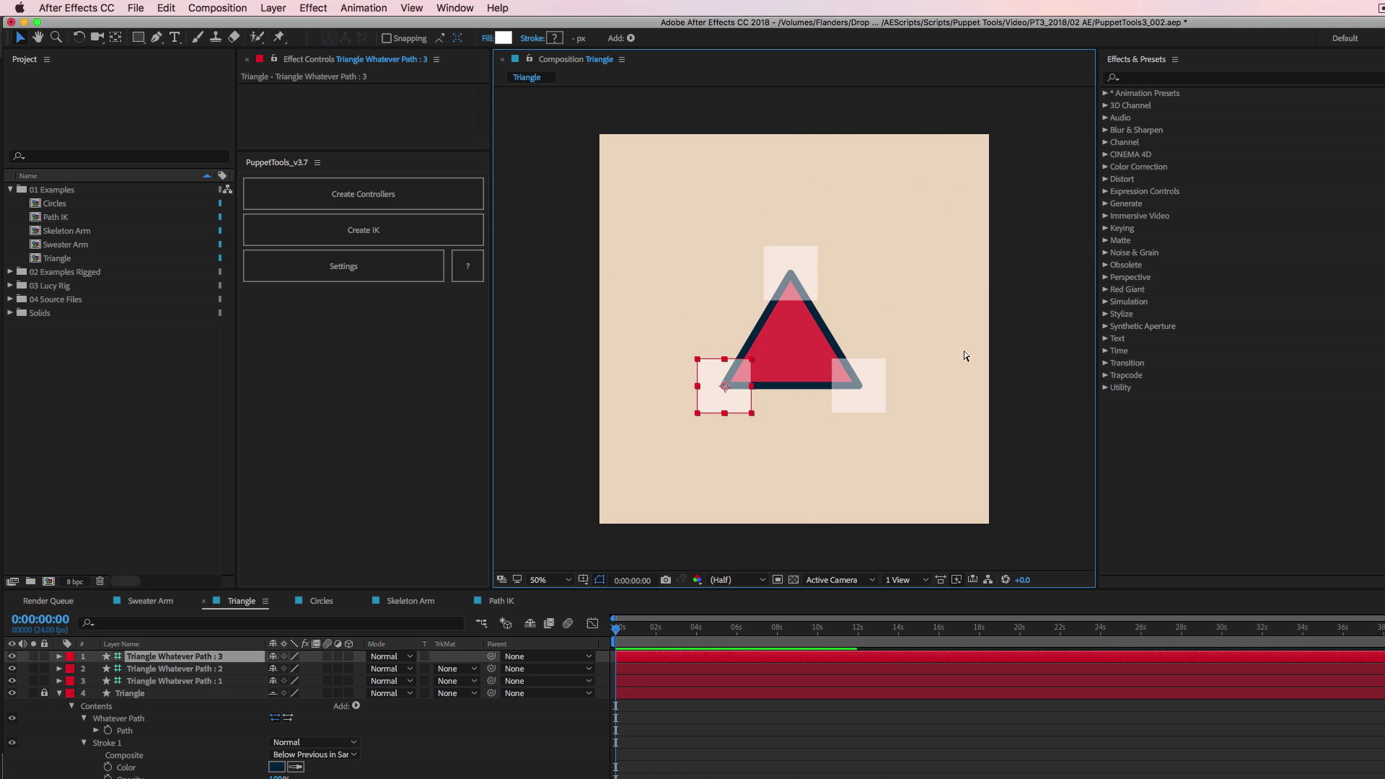
key("super+z")
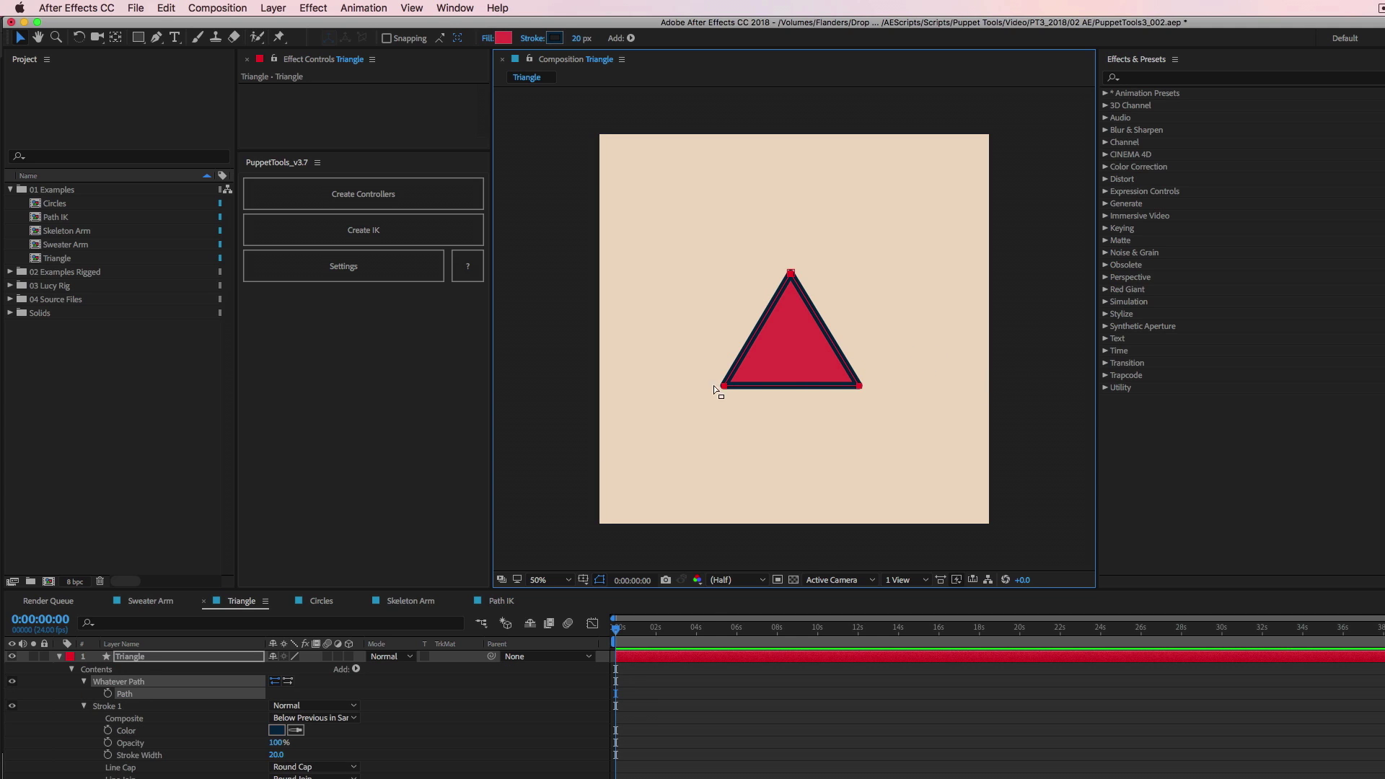
Step: In the Sweater Arm composition, show the Puppet Tools settings and undo the creation of the Arm layer's existing controllers
left_click(163, 601)
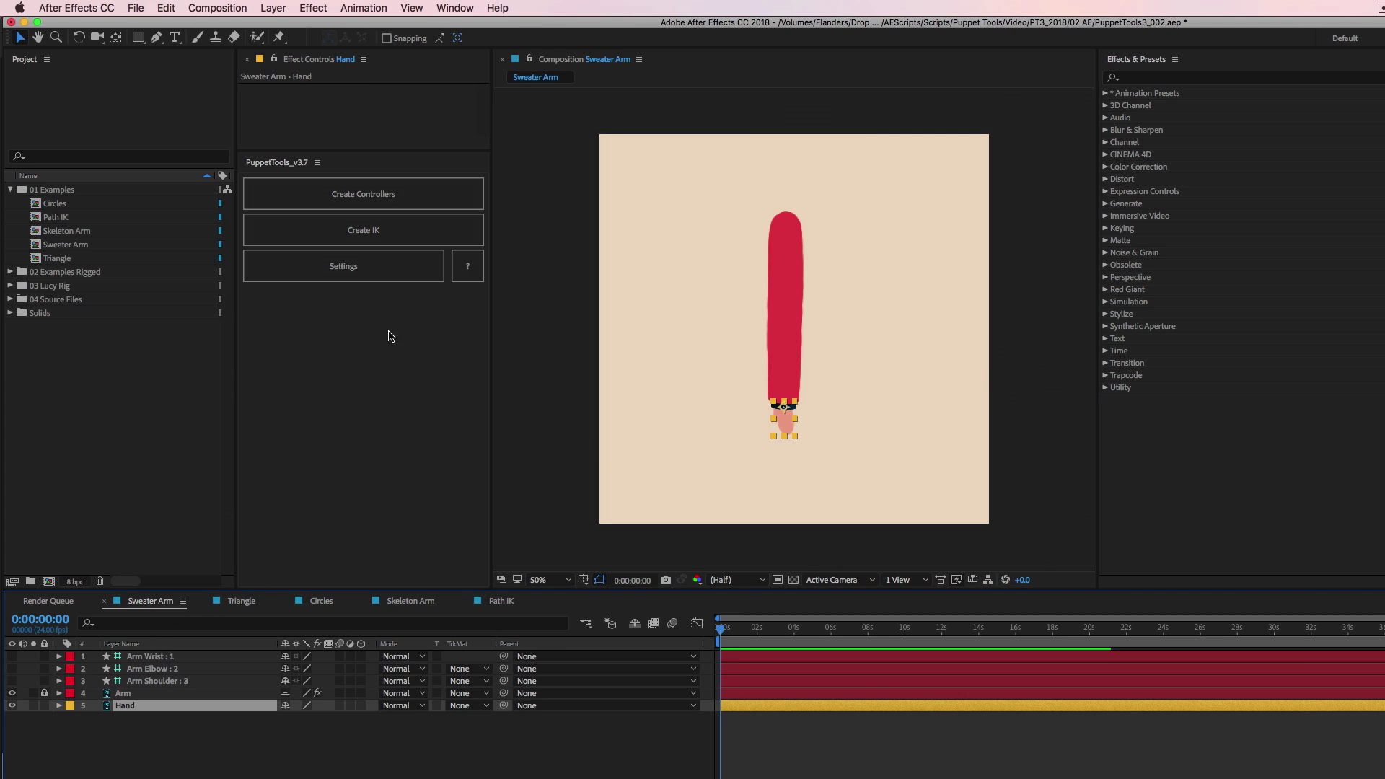
left_click_drag(12, 681, 12, 656)
left_click(359, 268)
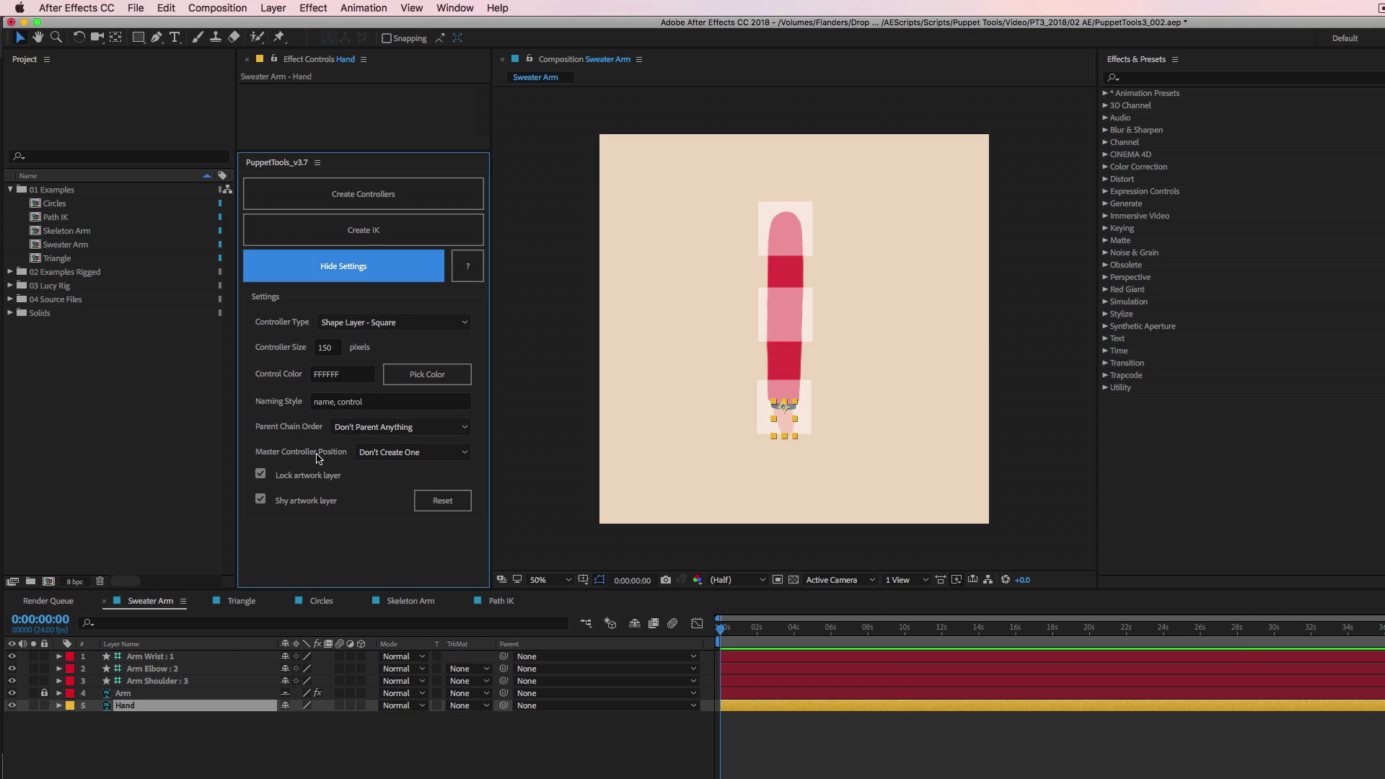
left_click(238, 731)
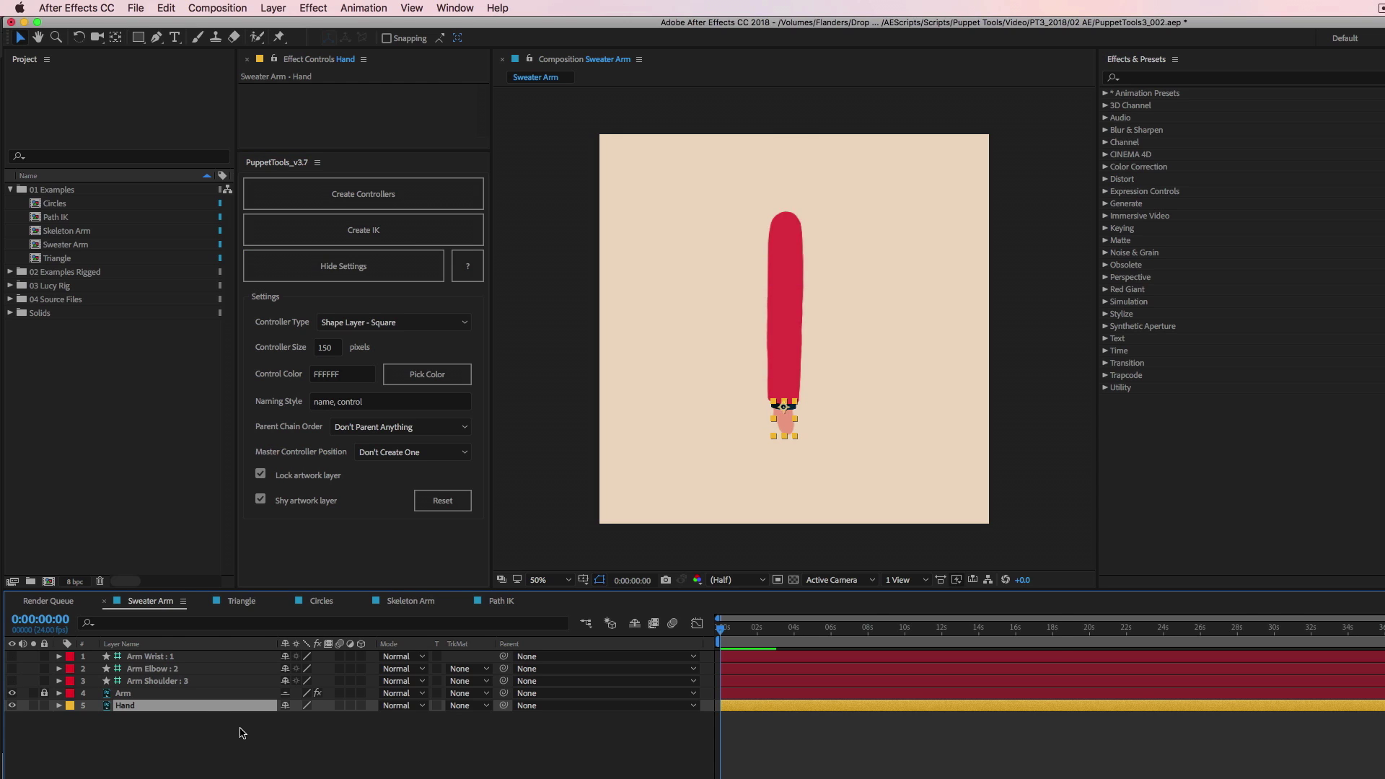
key("super+z")
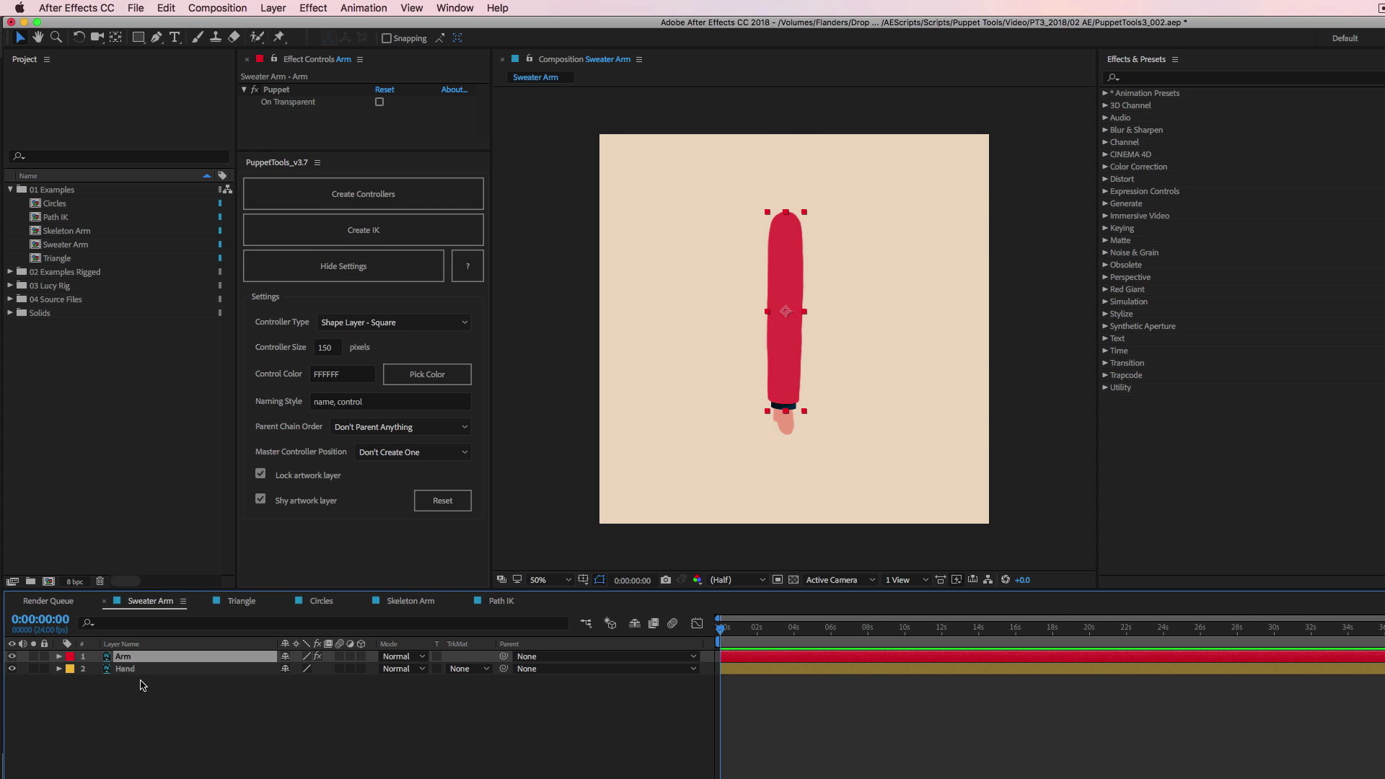
Step: Create Shape Layer - Square controllers for the Arm layer's puppet pins, select the shoulder controller, and undo their creation
left_click(383, 230)
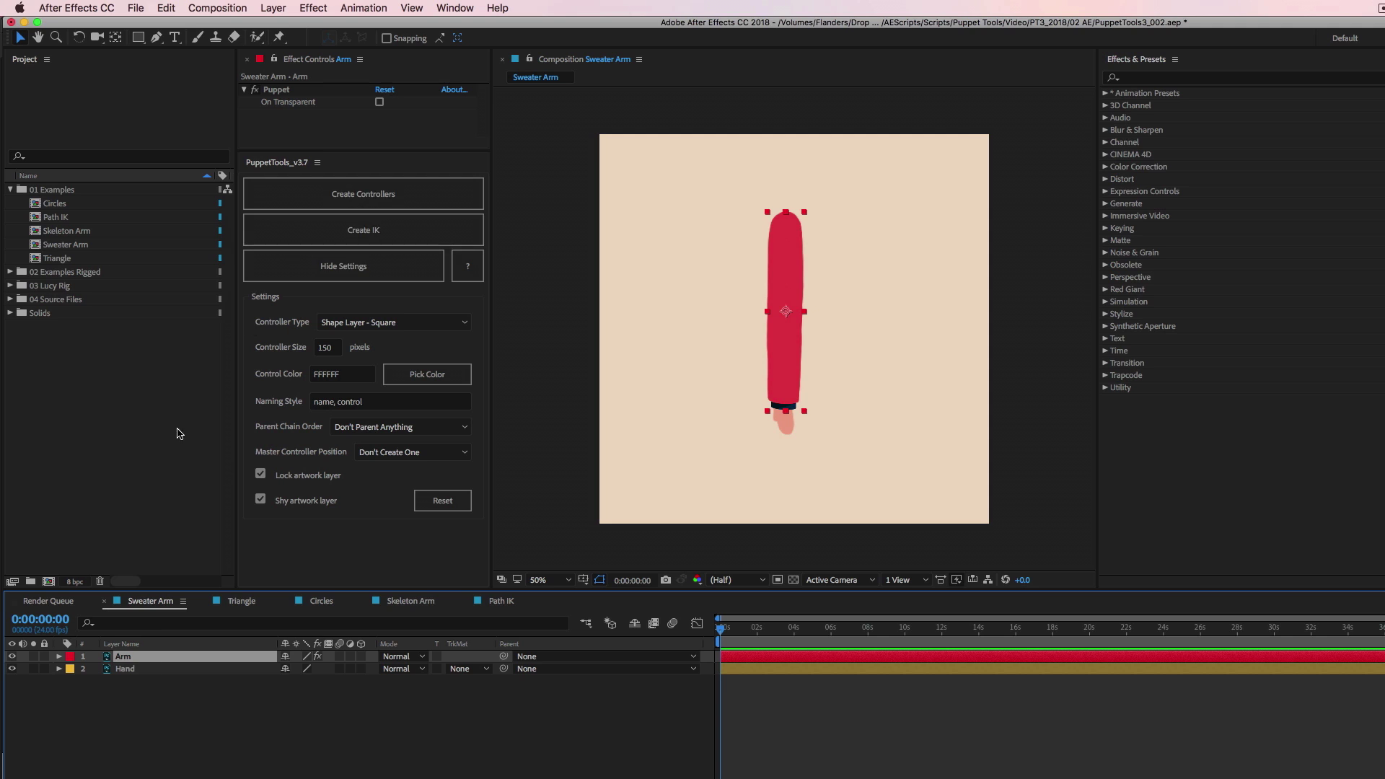
left_click(380, 194)
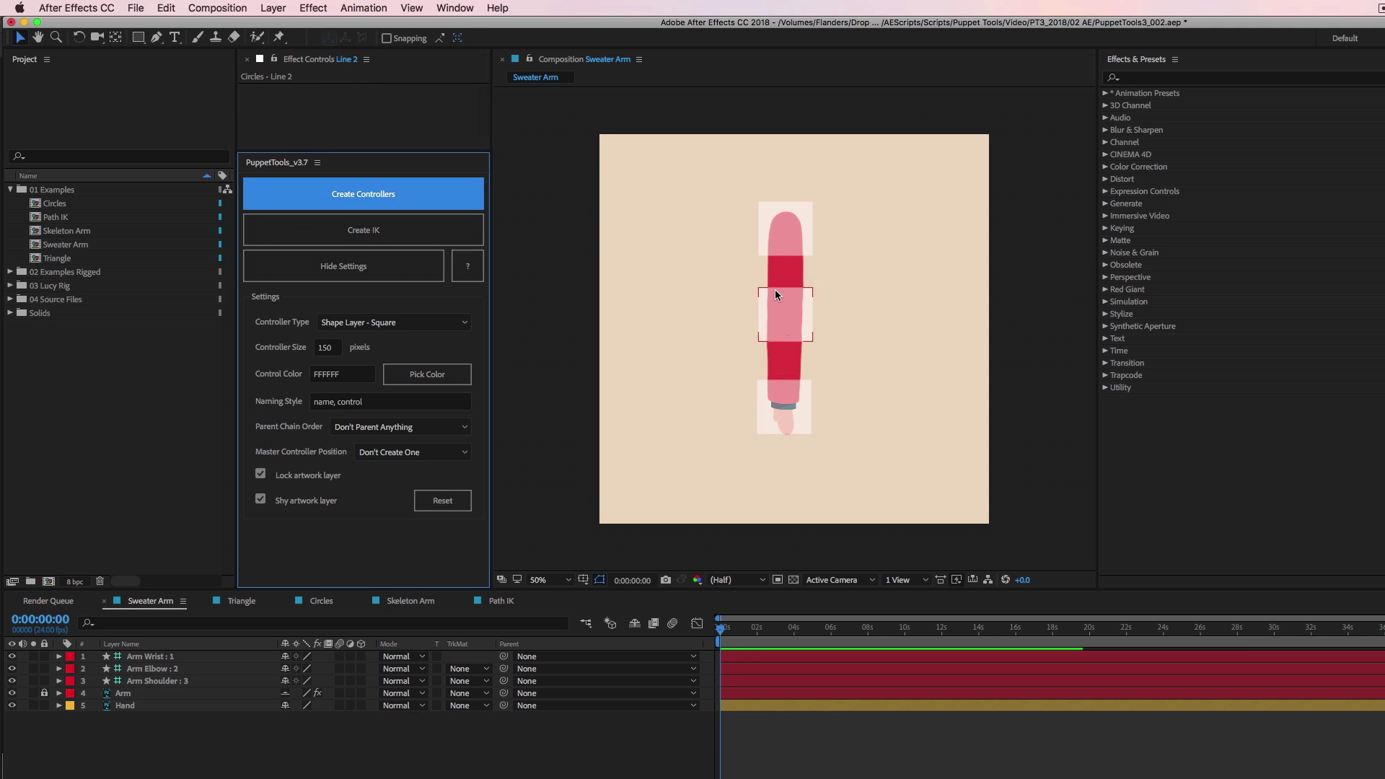
left_click(794, 205)
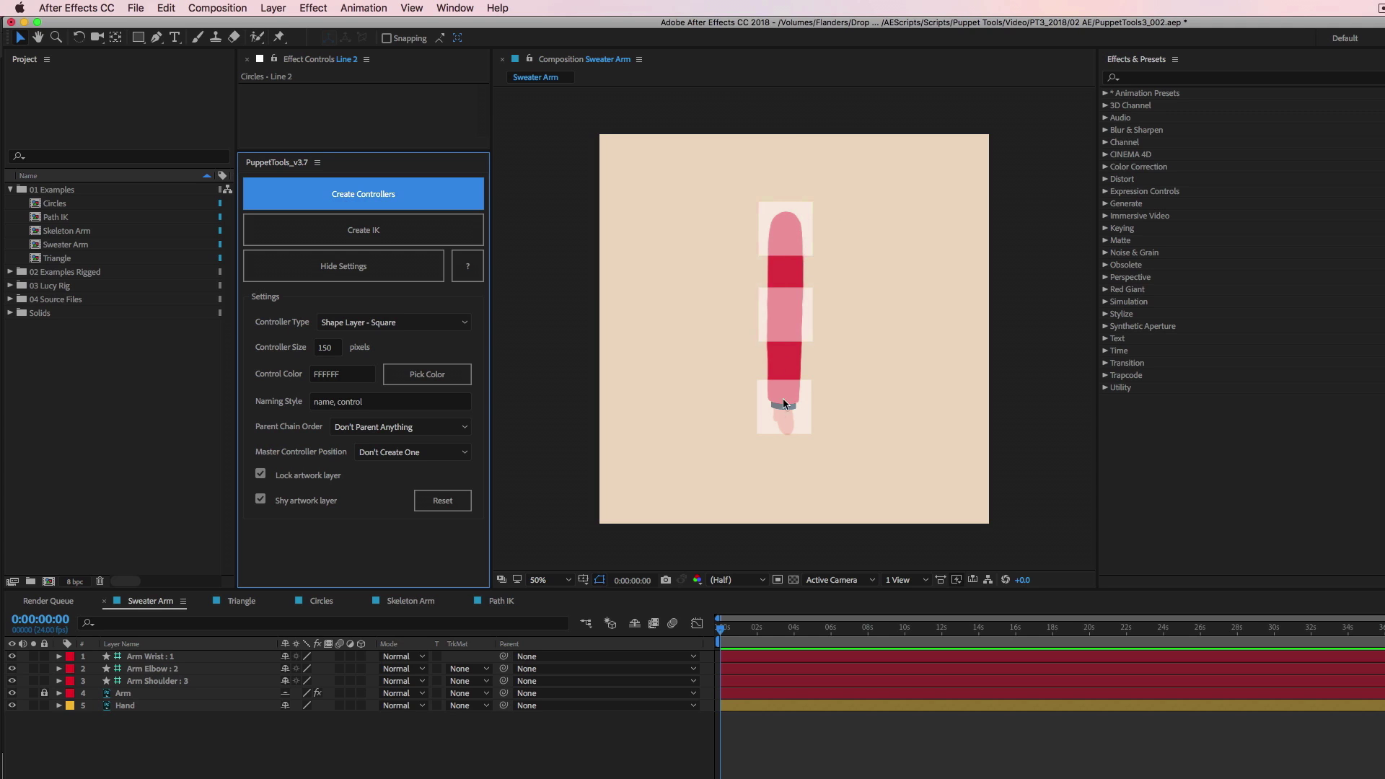
left_click(776, 205)
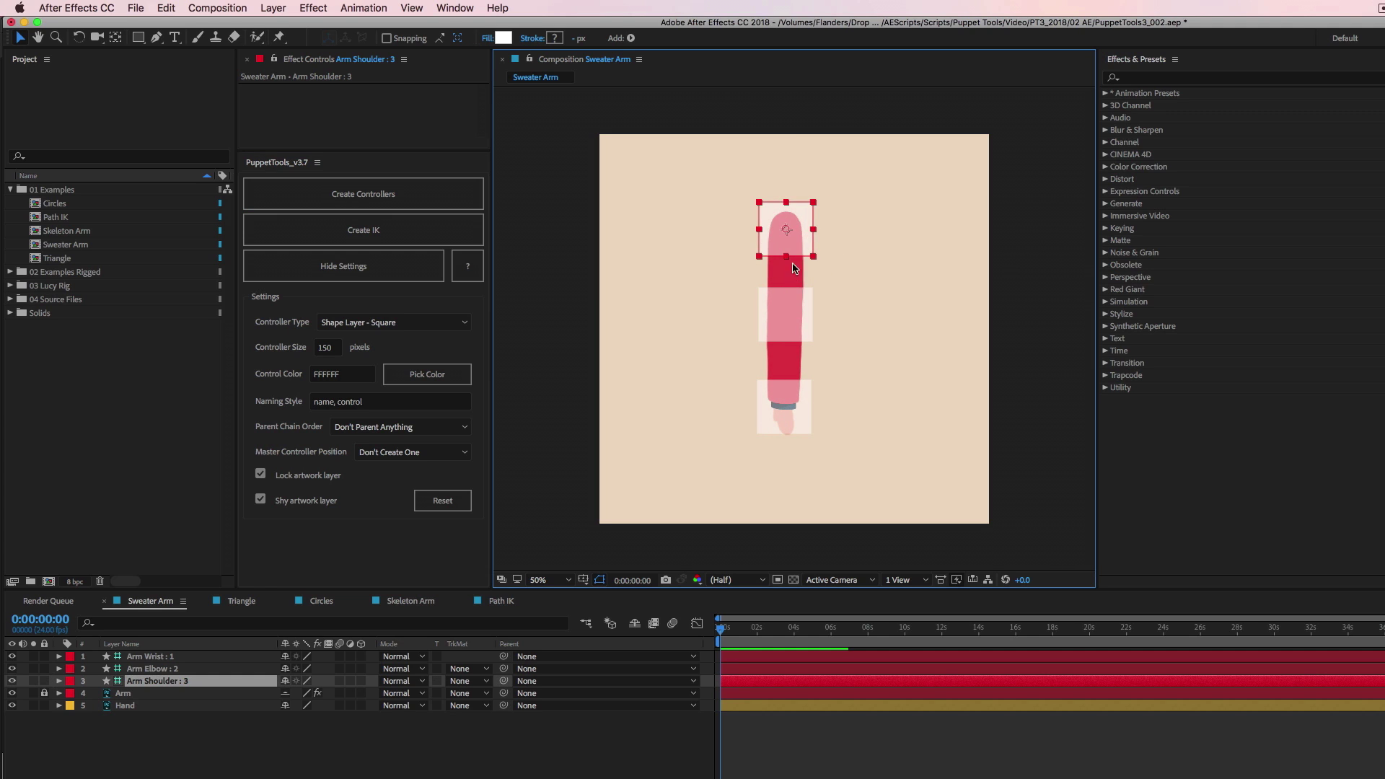
key("super+z")
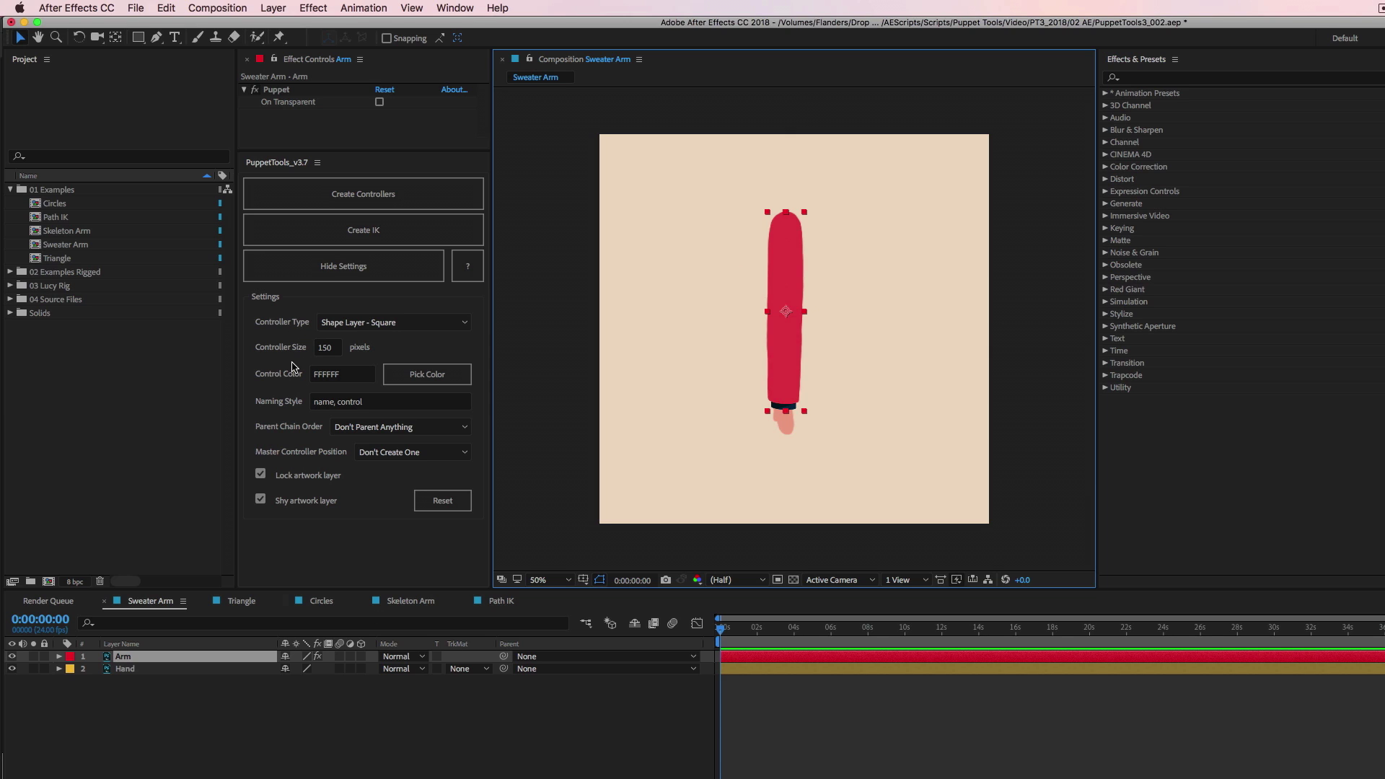
Step: Set the controller type to Shape Layer - Circle and create controllers for the Arm layer's puppet pins
left_click(464, 322)
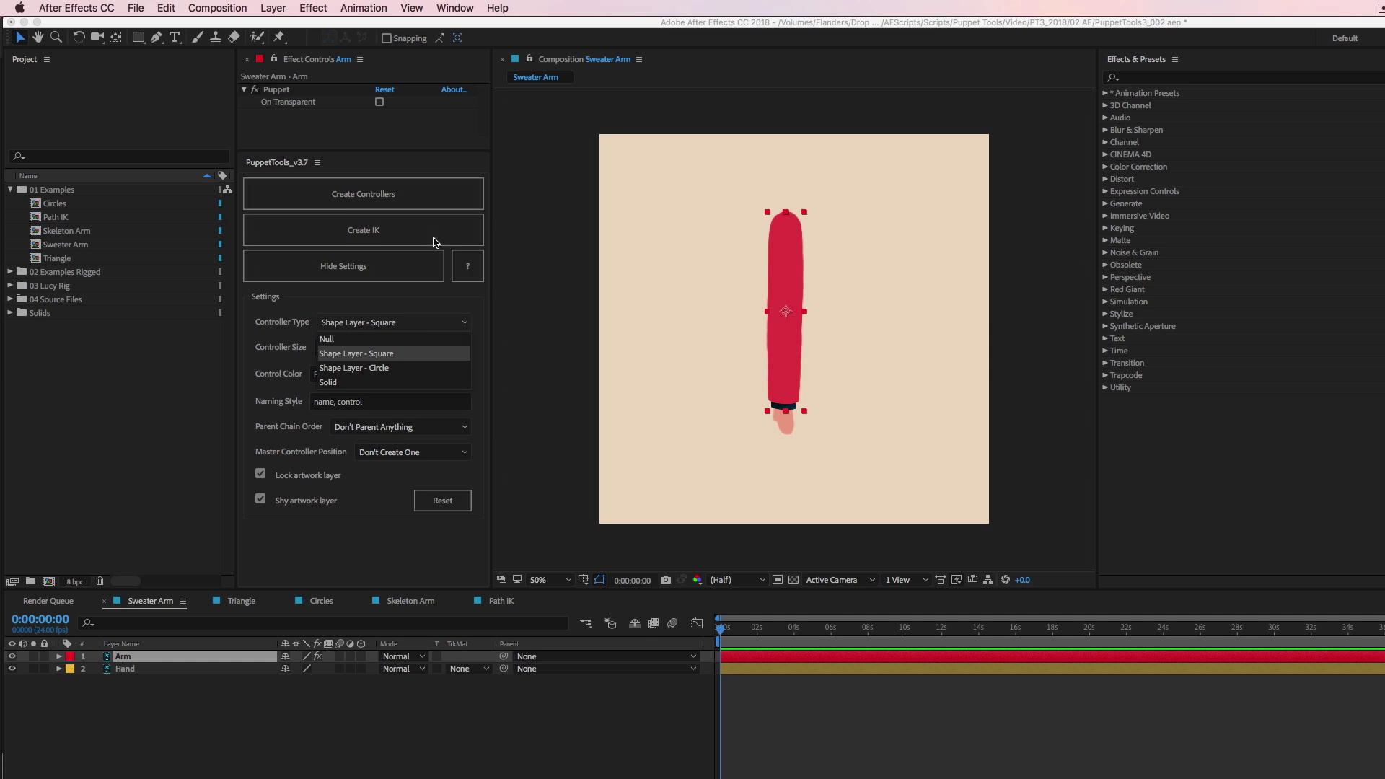
left_click(374, 369)
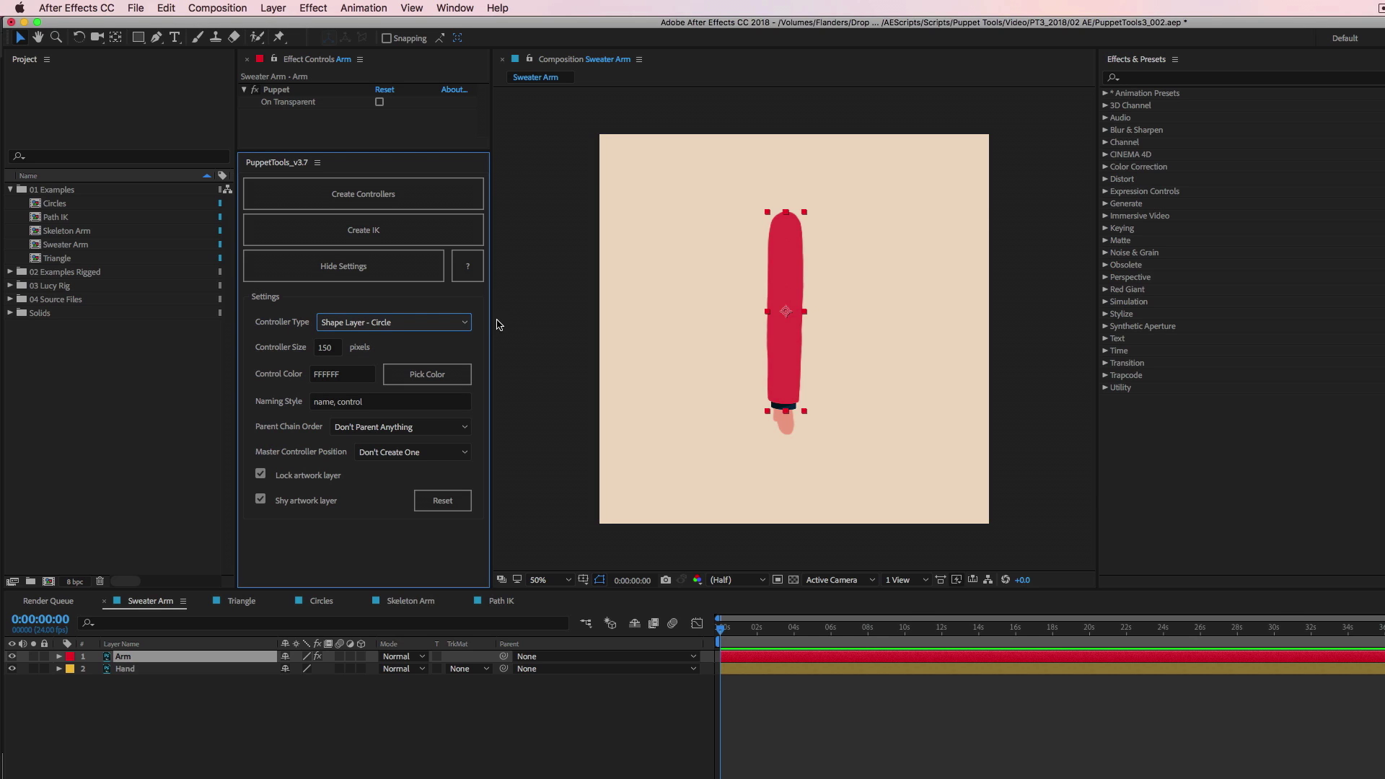
left_click(374, 193)
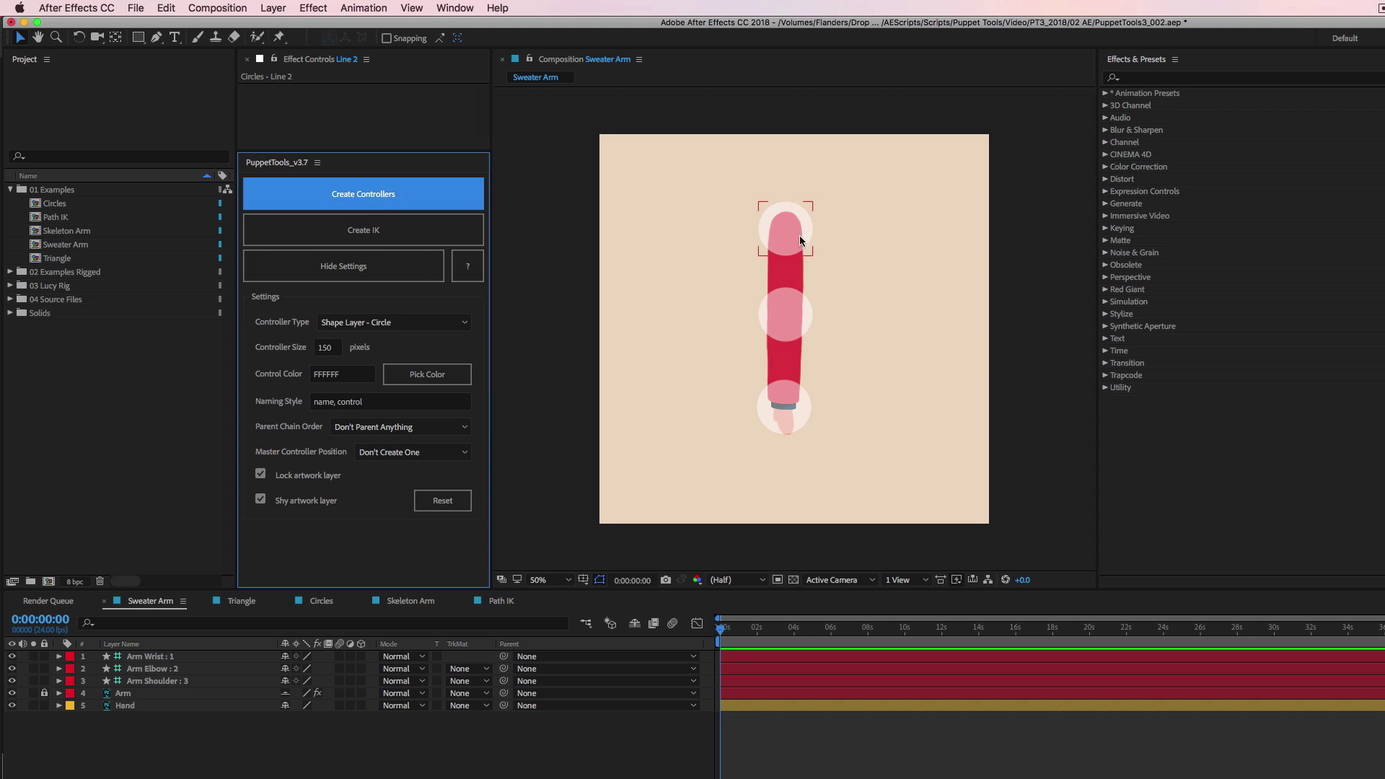
Step: Undo the circle controllers and recreate them on the Arm layer with a controller size of 75 pixels
left_click(796, 200)
key("super+z")
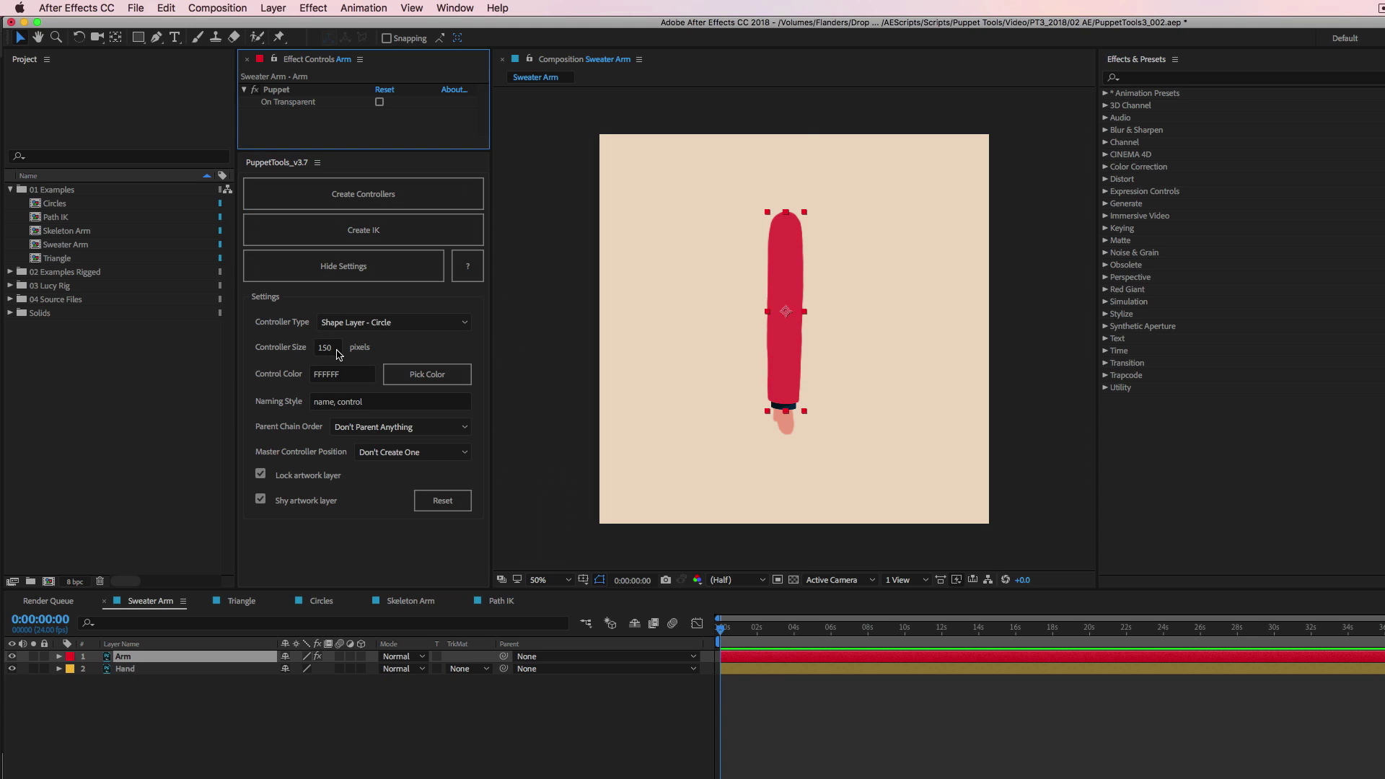
left_click(337, 351)
type("75")
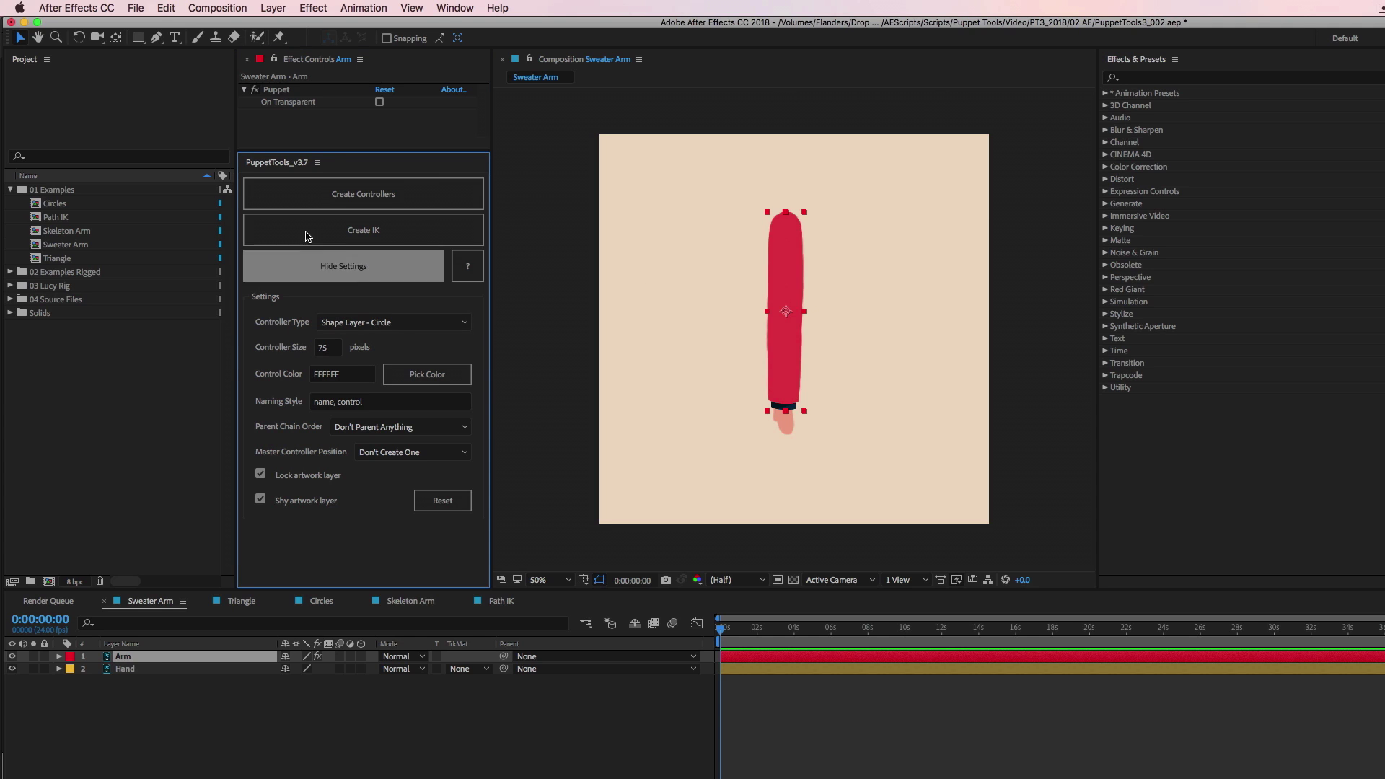
left_click(395, 194)
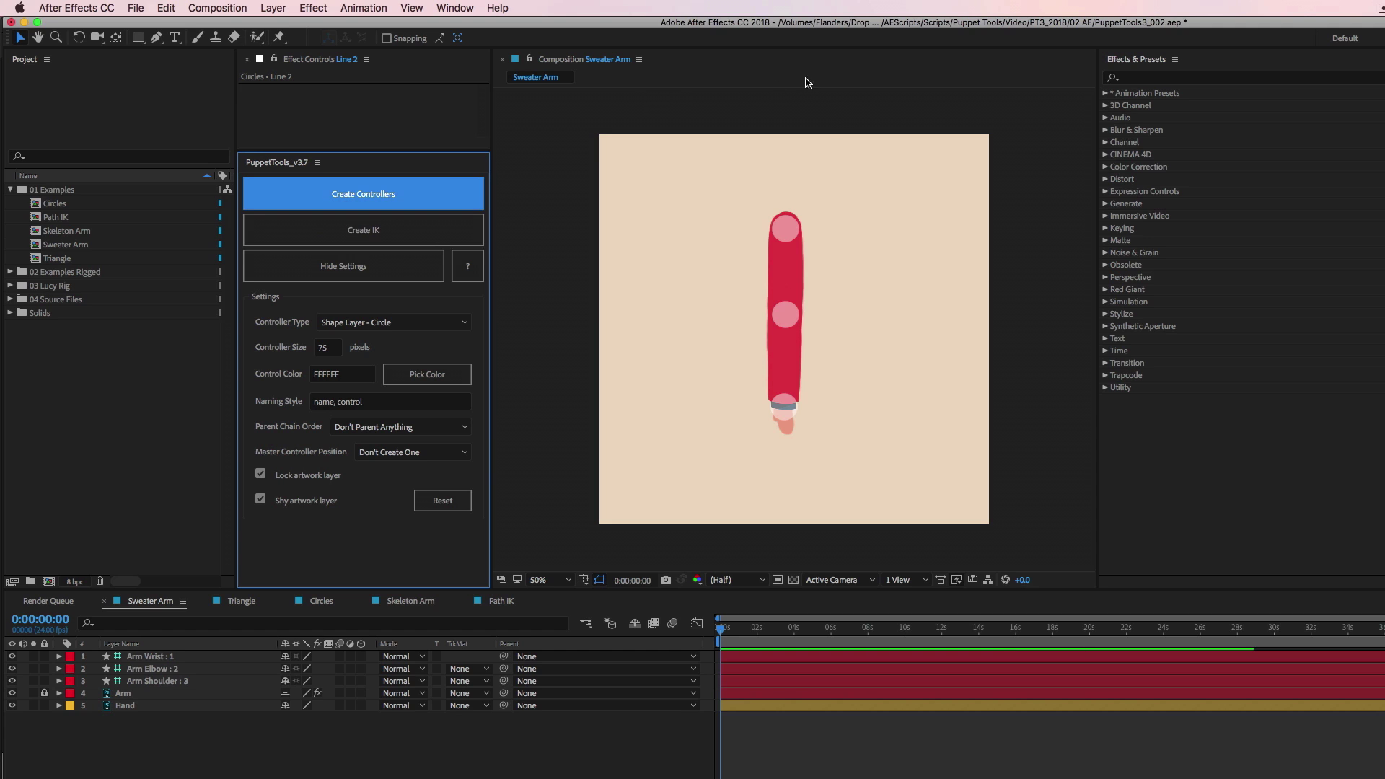
Step: Try bending the arm by moving its elbow and wrist controllers, undoing each move
left_click(788, 310)
left_click_drag(818, 312, 859, 313)
key("super+z")
left_click_drag(785, 421, 839, 417)
key("super+z")
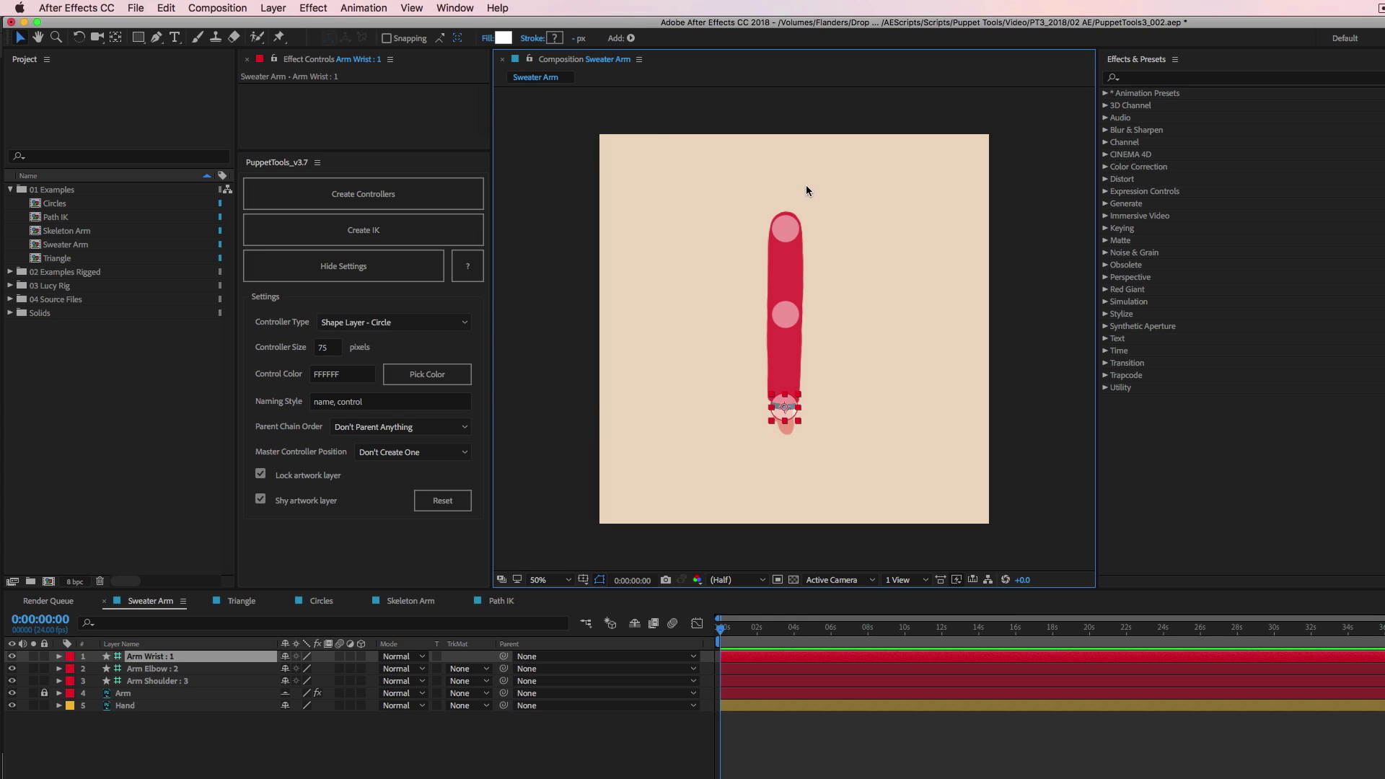
mouse_move(786, 312)
left_mouse_down()
mouse_move(906, 293)
mouse_move(787, 315)
left_mouse_up()
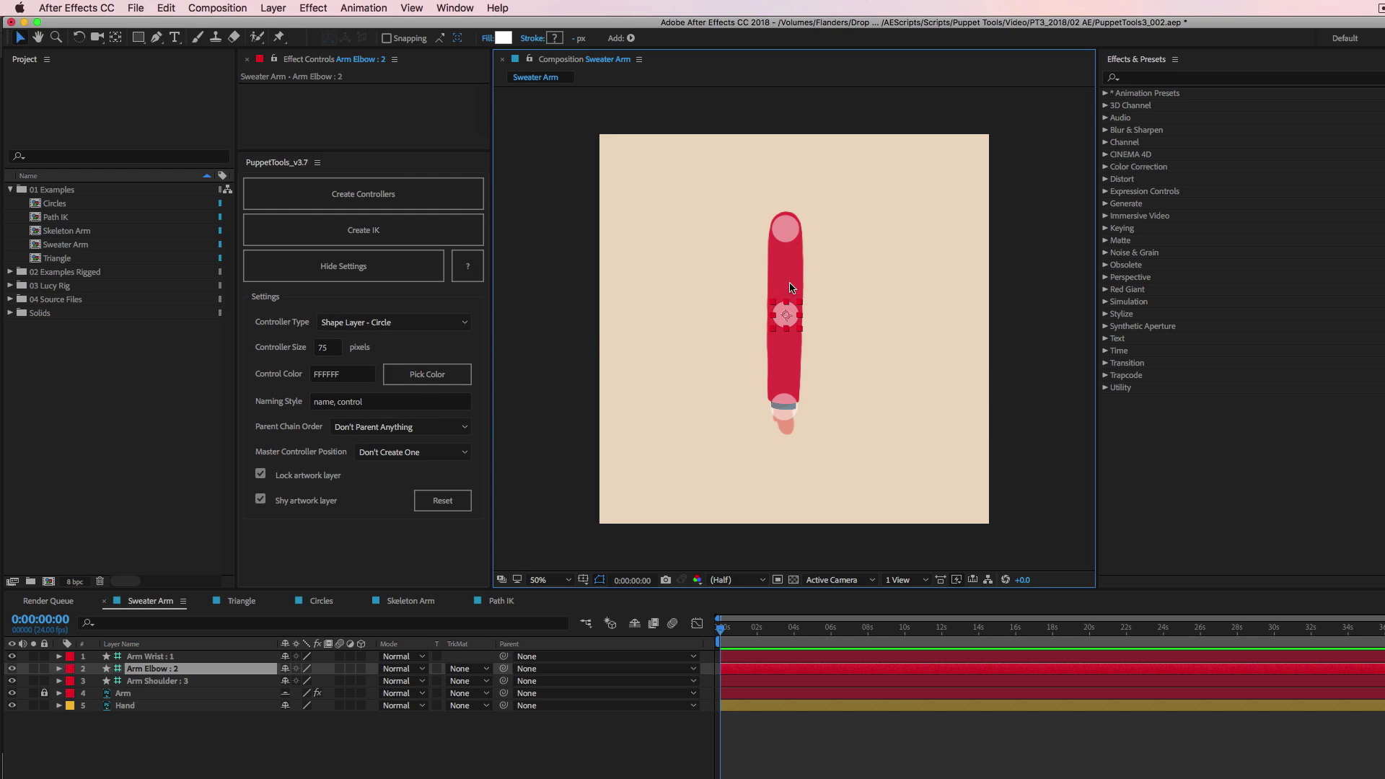
Step: Undo the white controllers and recreate them on the Arm layer with the control color set to green 22FF06
key("super+z")
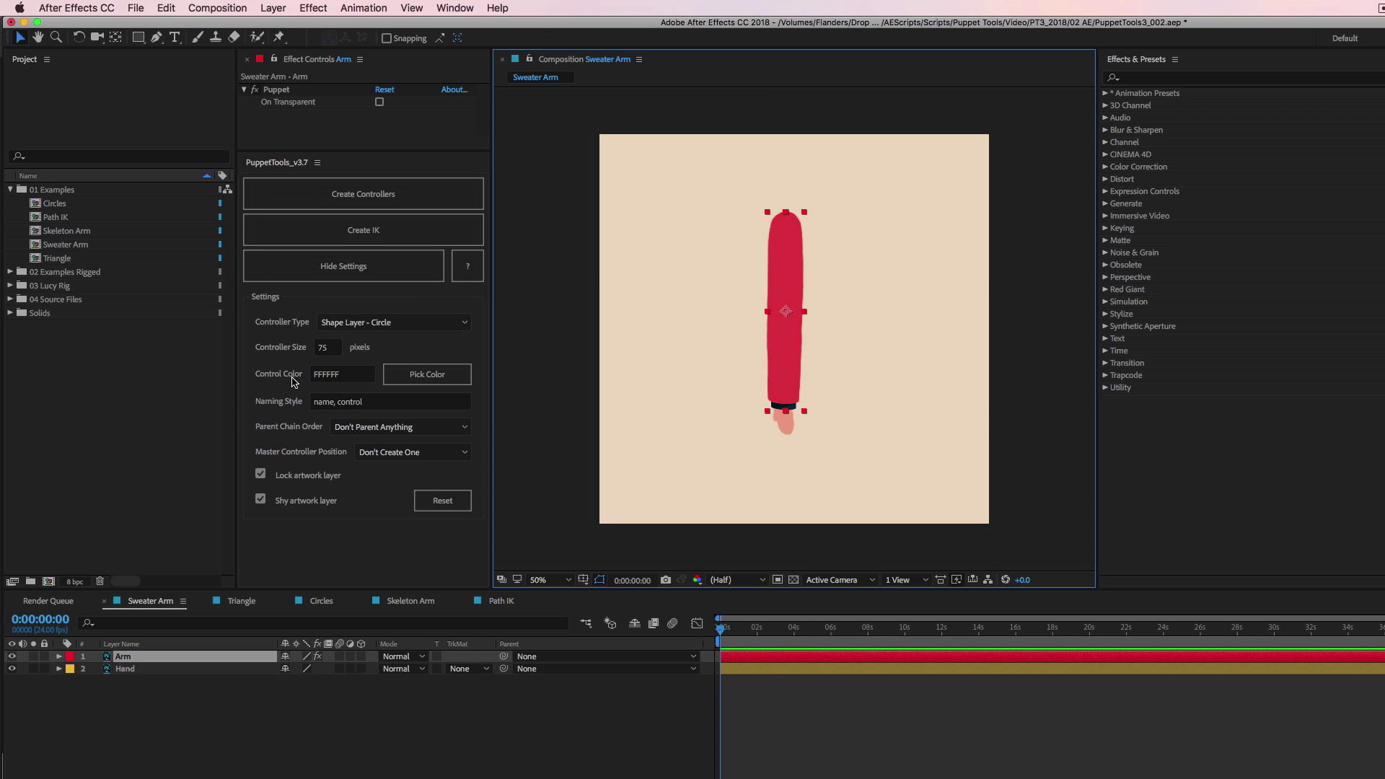
left_click(328, 380)
left_click(349, 376)
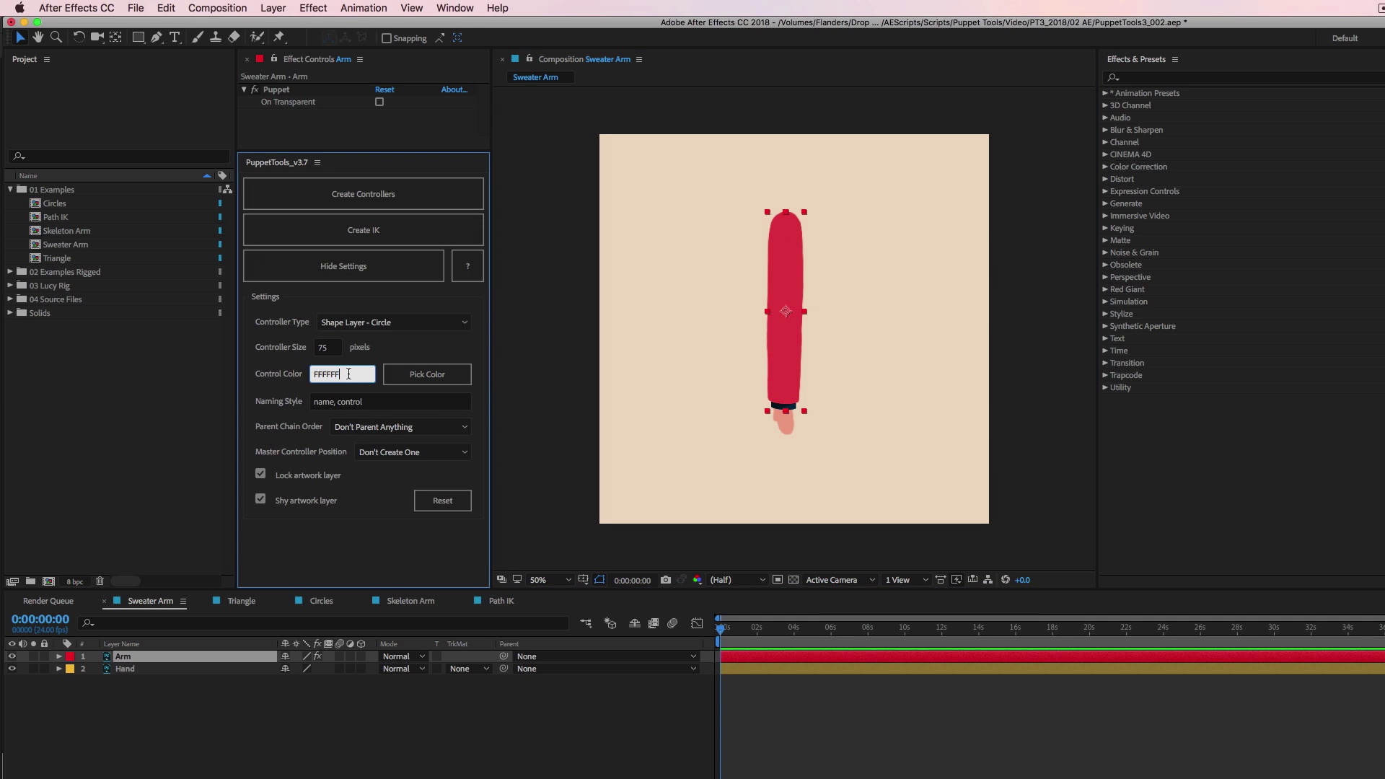
double_click(334, 376)
left_click(428, 376)
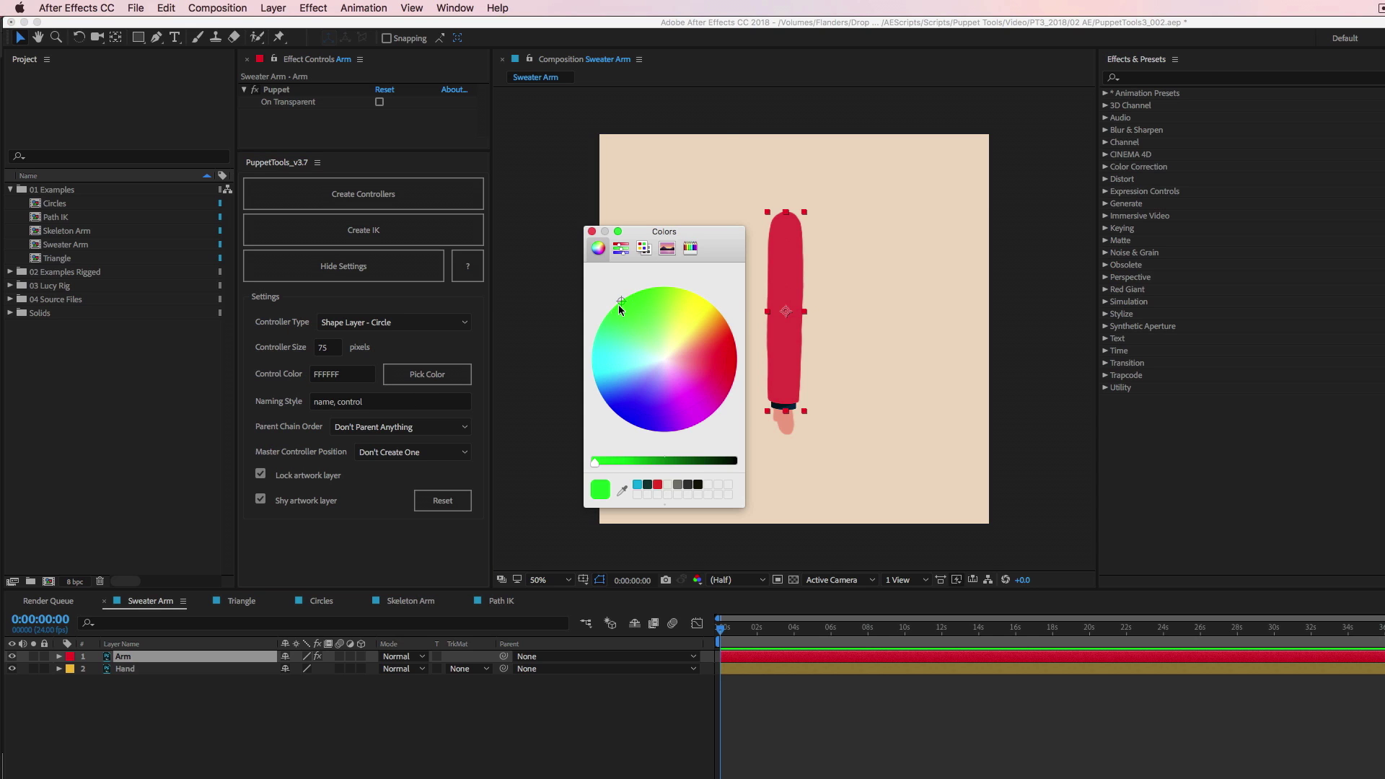
left_click_drag(708, 317, 624, 292)
left_click(591, 232)
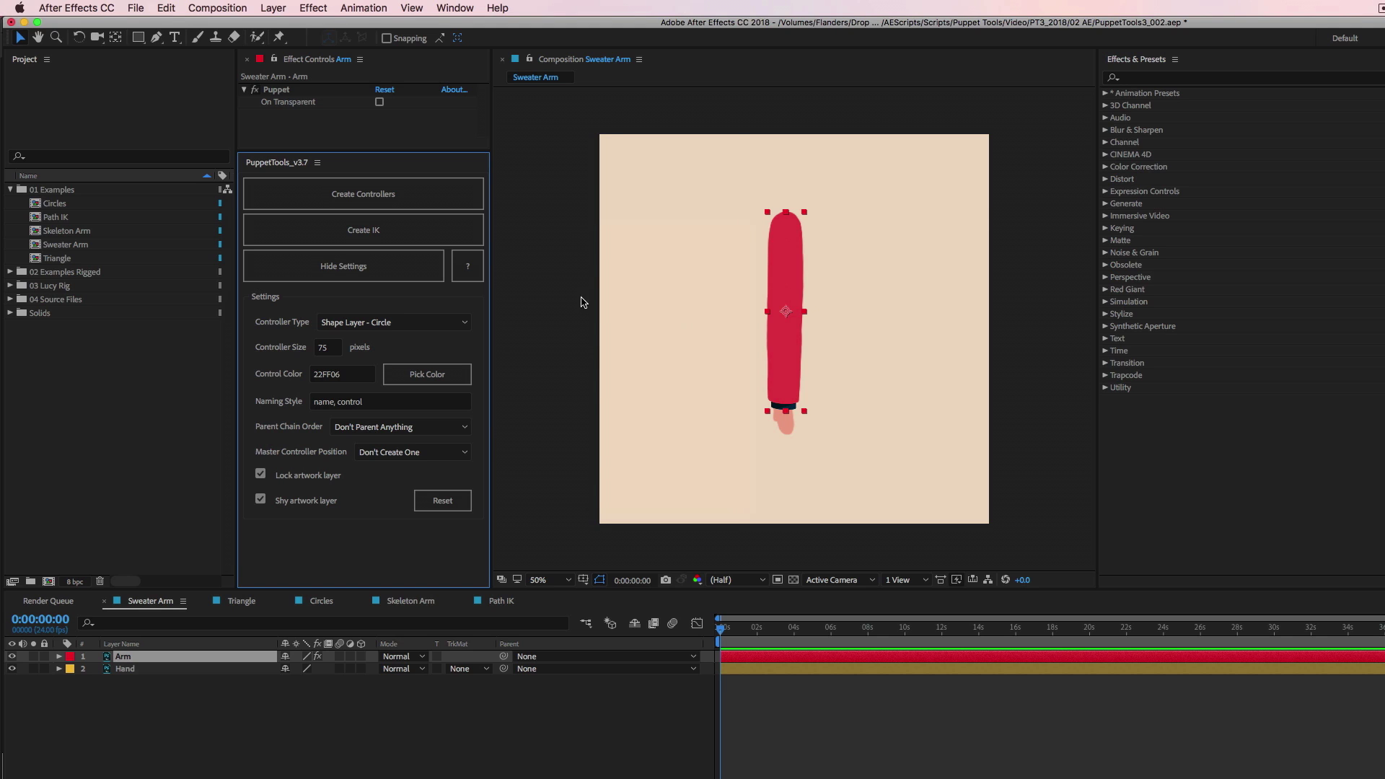
left_click(365, 193)
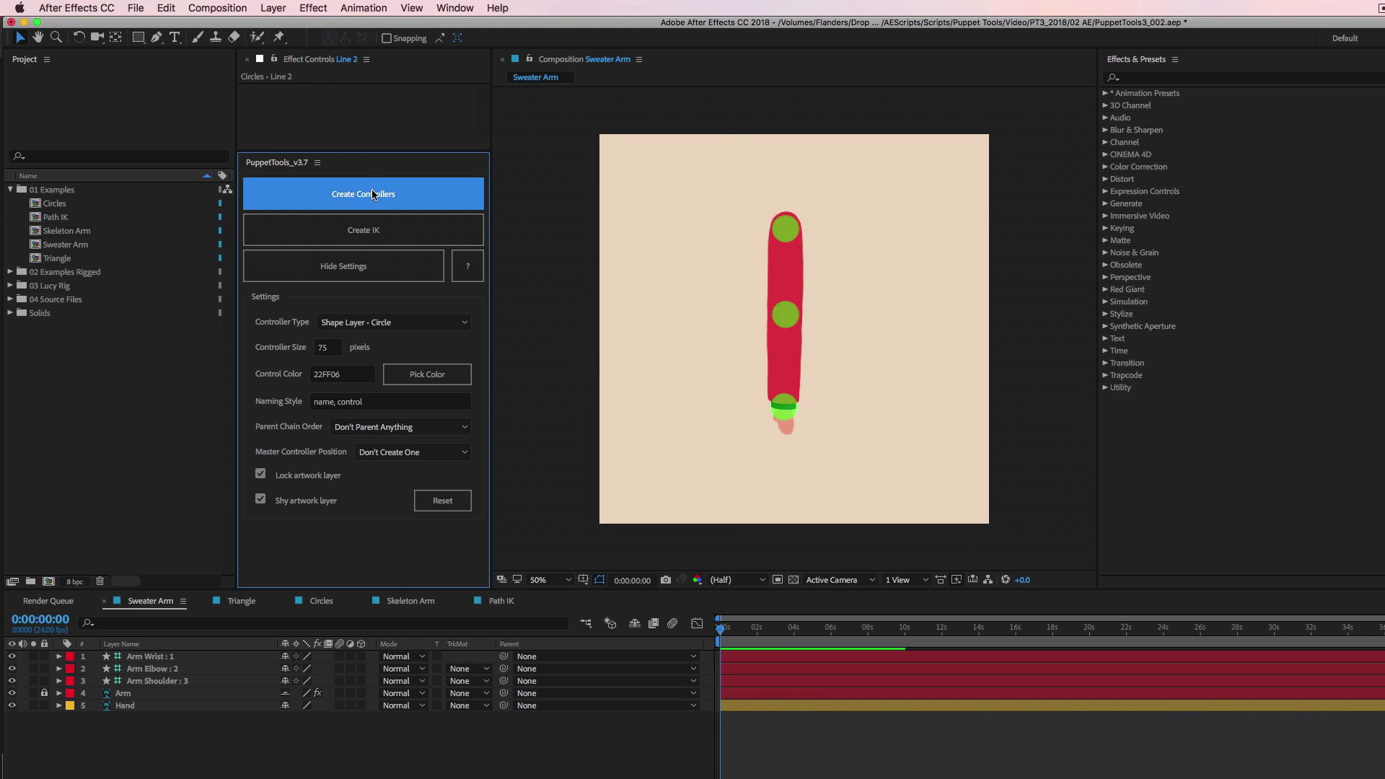
Step: Try moving the green elbow, wrist and shoulder controllers one after another, undoing each move
left_click_drag(785, 312, 838, 309)
key("super+z")
left_click_drag(788, 401, 766, 364)
key("super+z")
mouse_move(787, 228)
left_mouse_down()
mouse_move(899, 235)
mouse_move(792, 235)
left_mouse_up()
key("super+z")
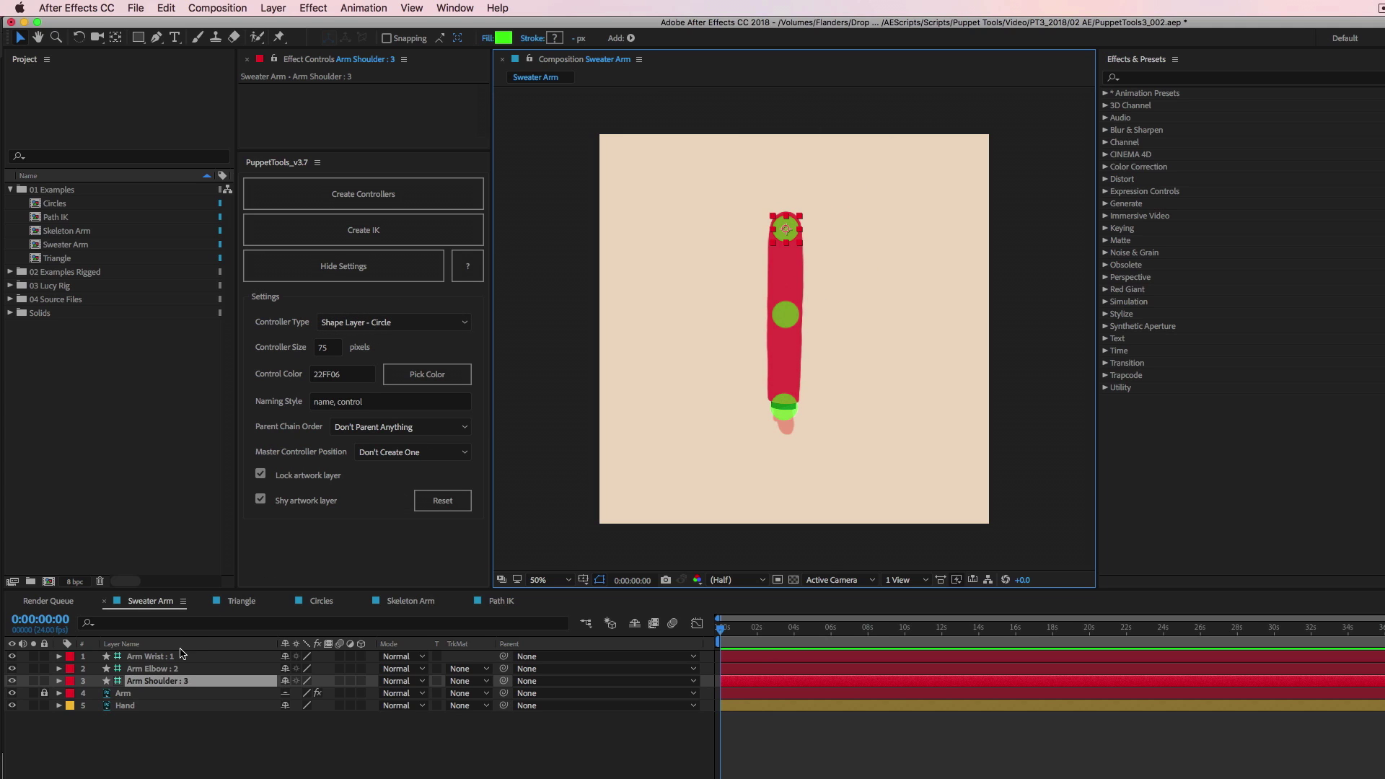
Step: Select the wrist, elbow and shoulder controller layers in turn to examine how they are named
left_click(160, 659)
left_click(173, 679)
left_click(176, 666)
left_click(176, 657)
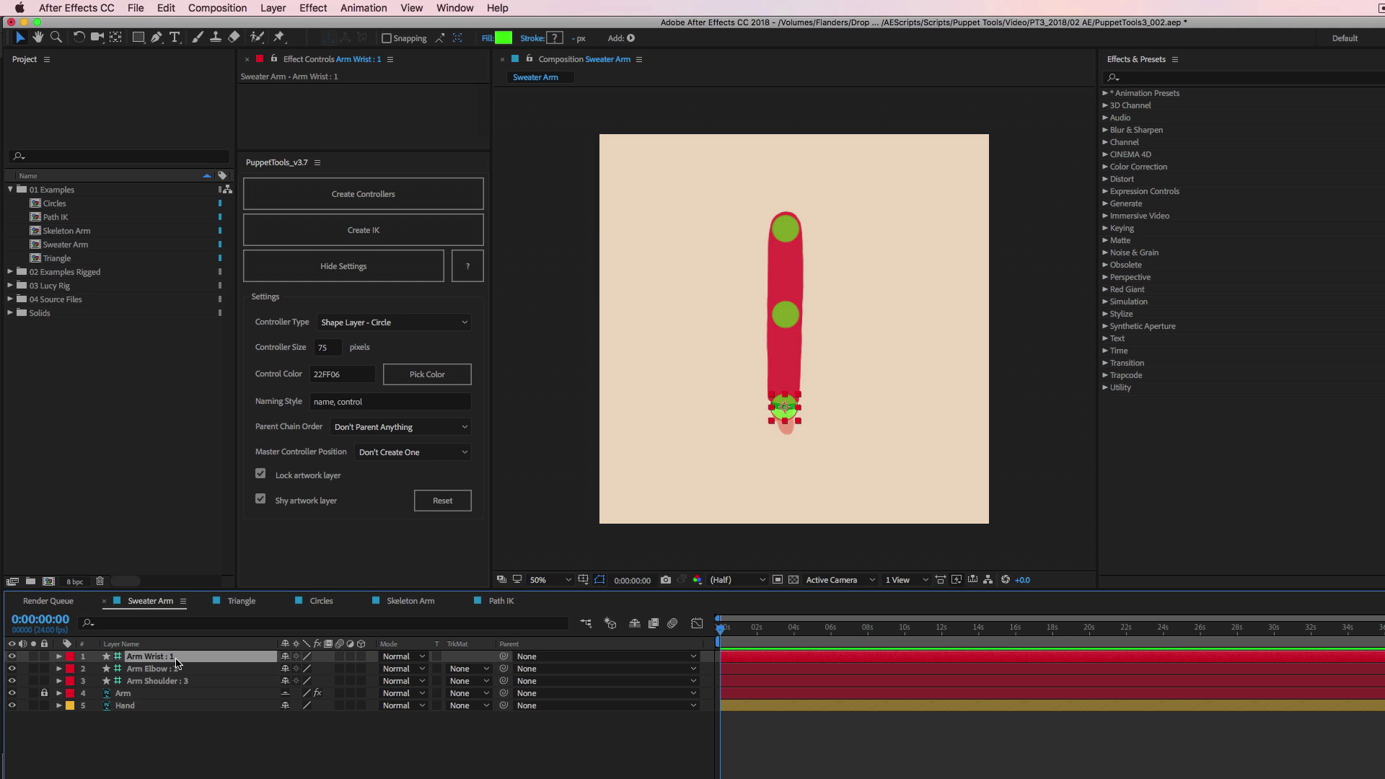
left_click(176, 670)
left_click(179, 682)
left_click(176, 658)
Step: Undo the controllers and recreate them on the Arm layer with the naming style "Sweater Arm, control"
key("super+z")
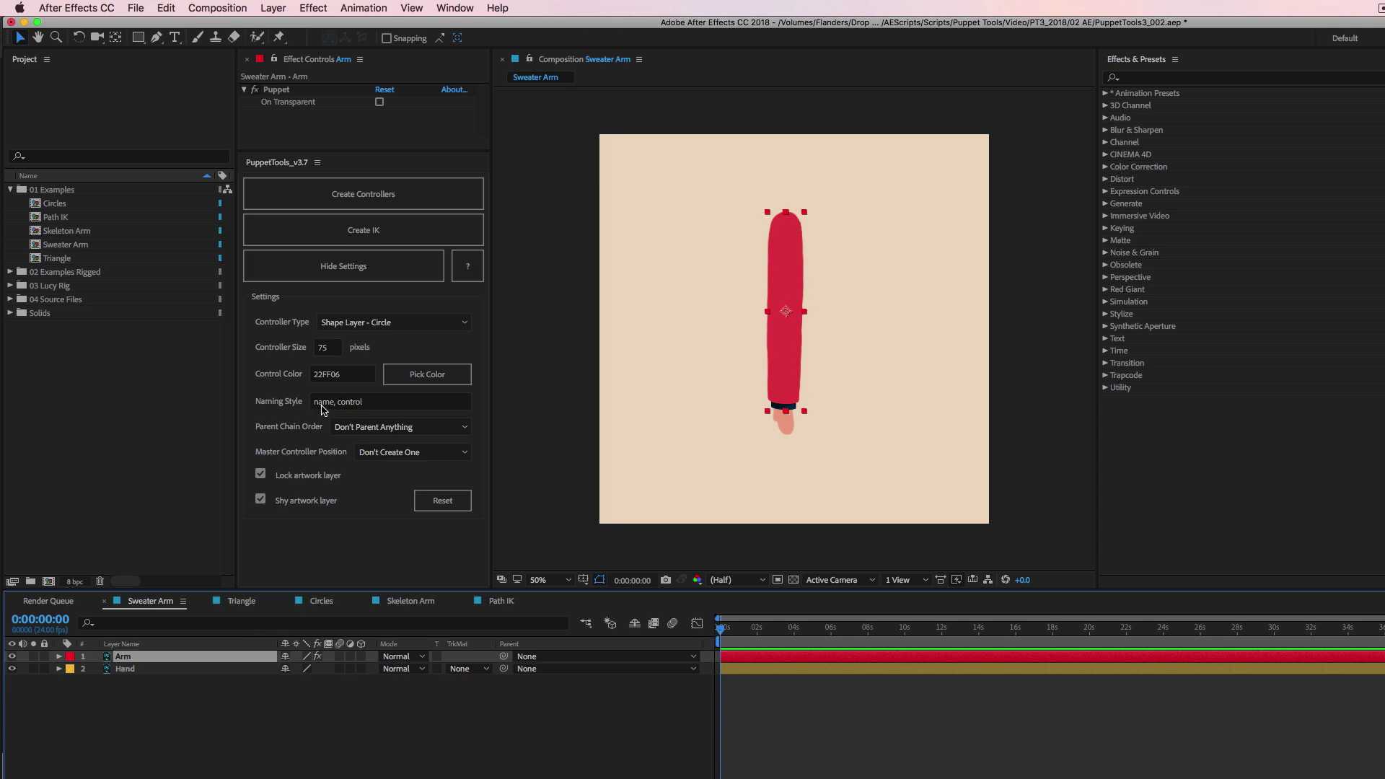
left_click(322, 401)
left_click_drag(311, 402, 366, 403)
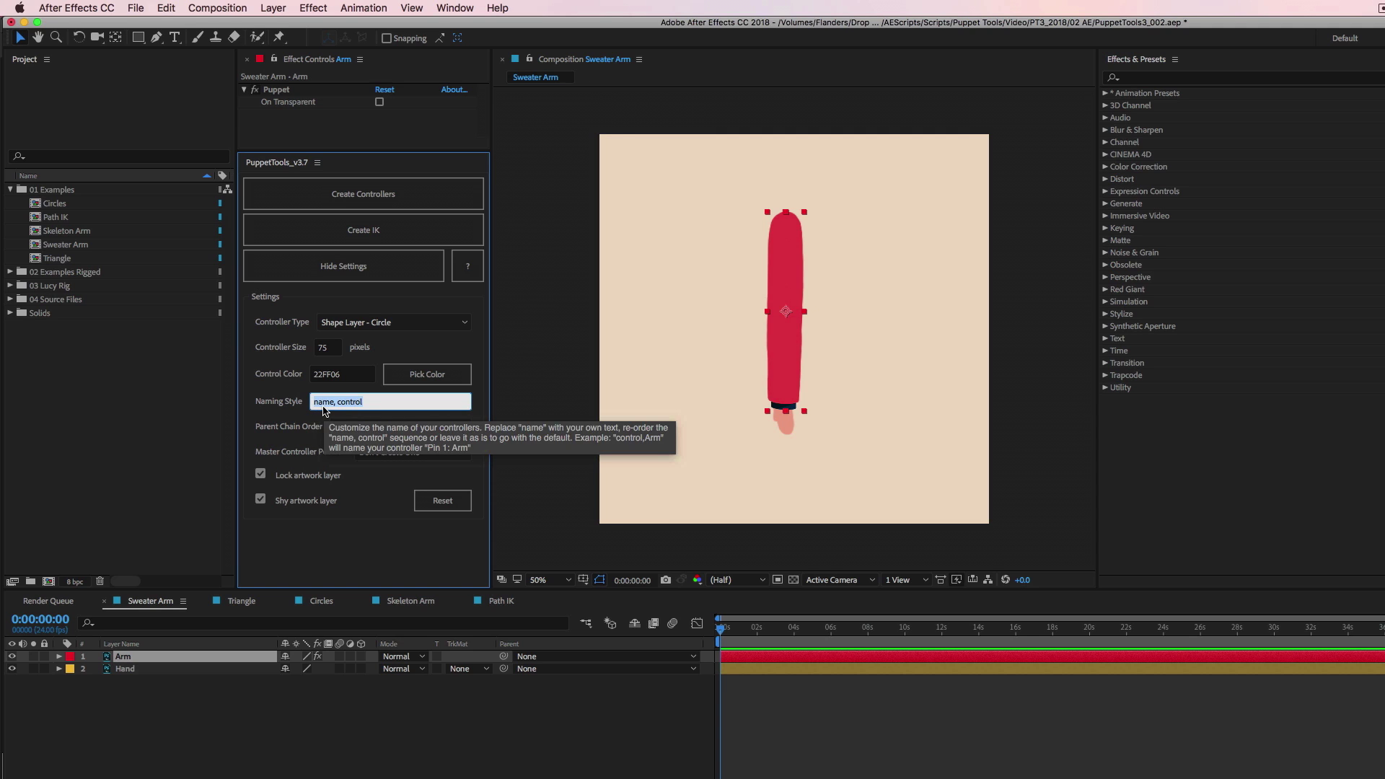
left_click(385, 404)
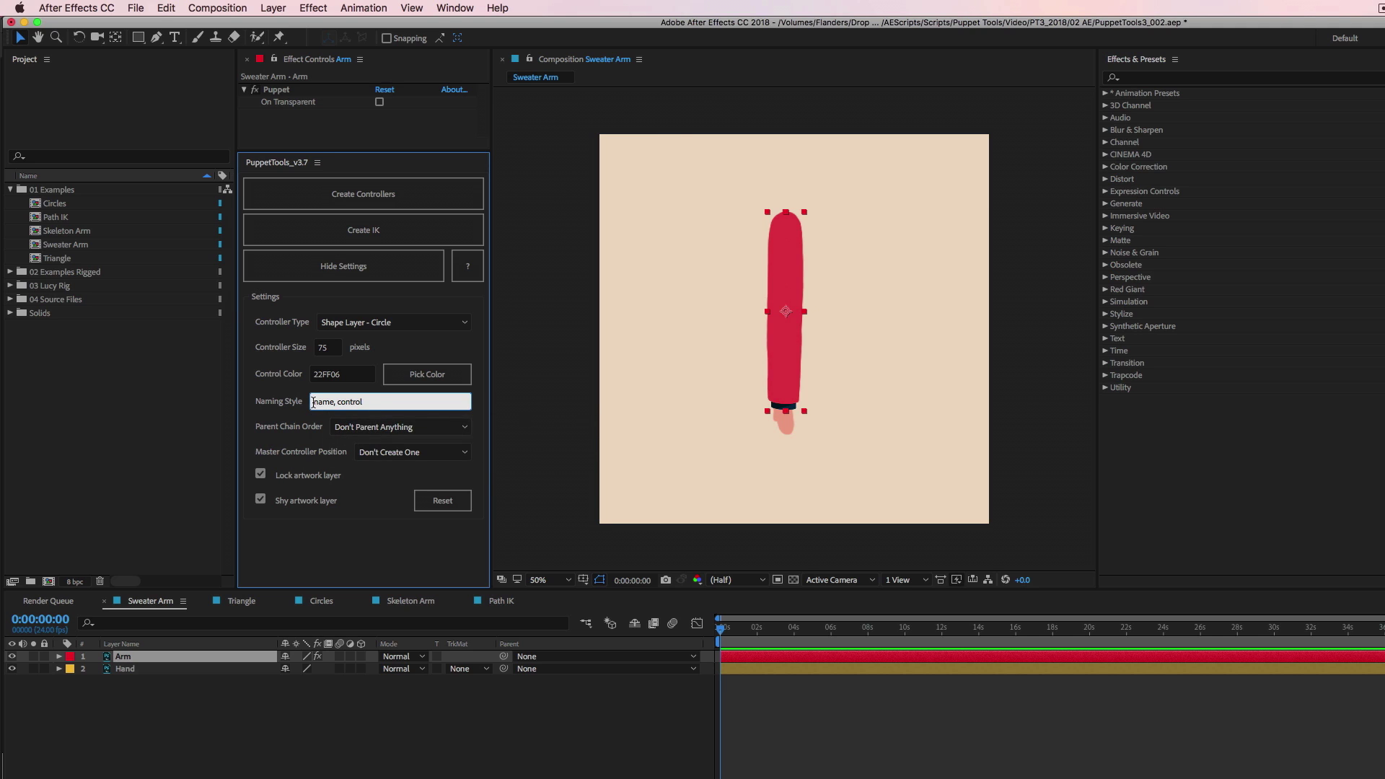
left_click_drag(312, 402, 325, 403)
type("Sweater Arm")
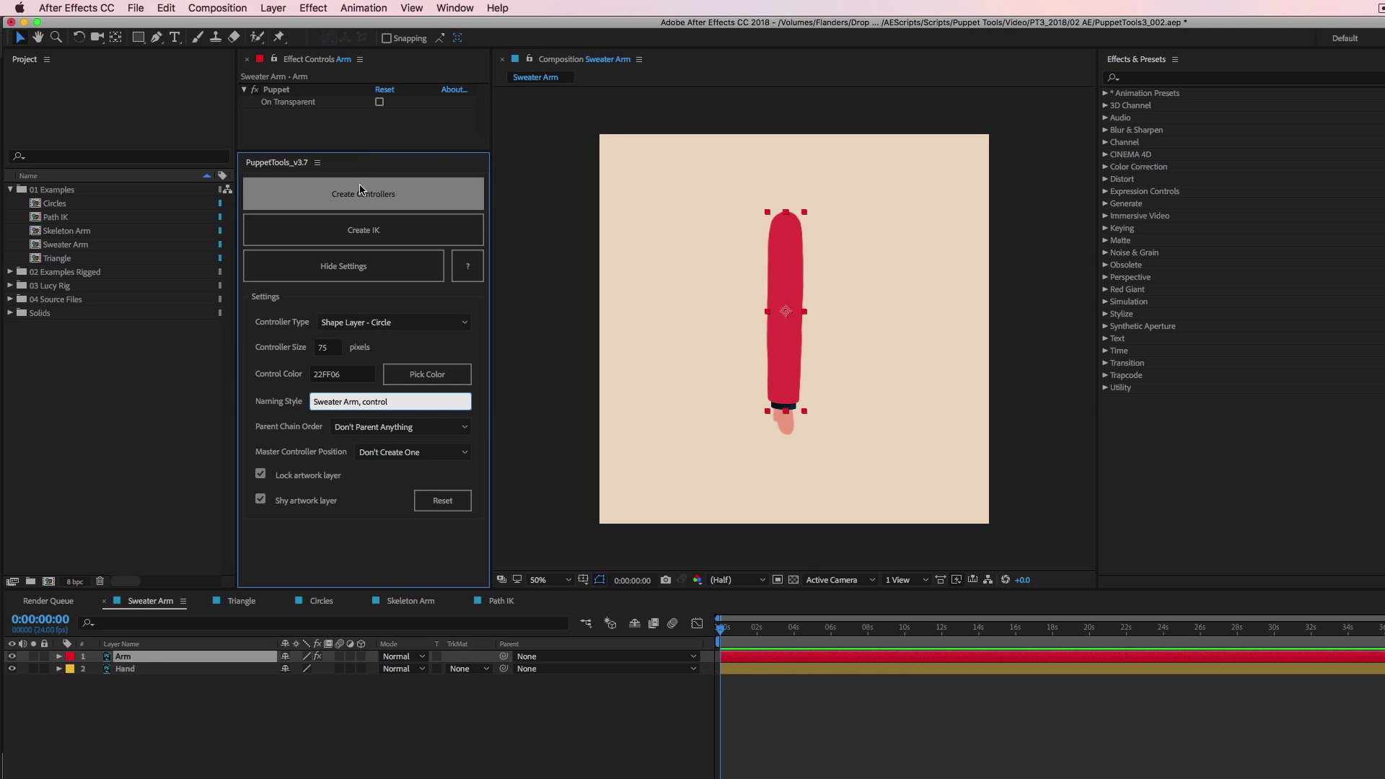
left_click(375, 198)
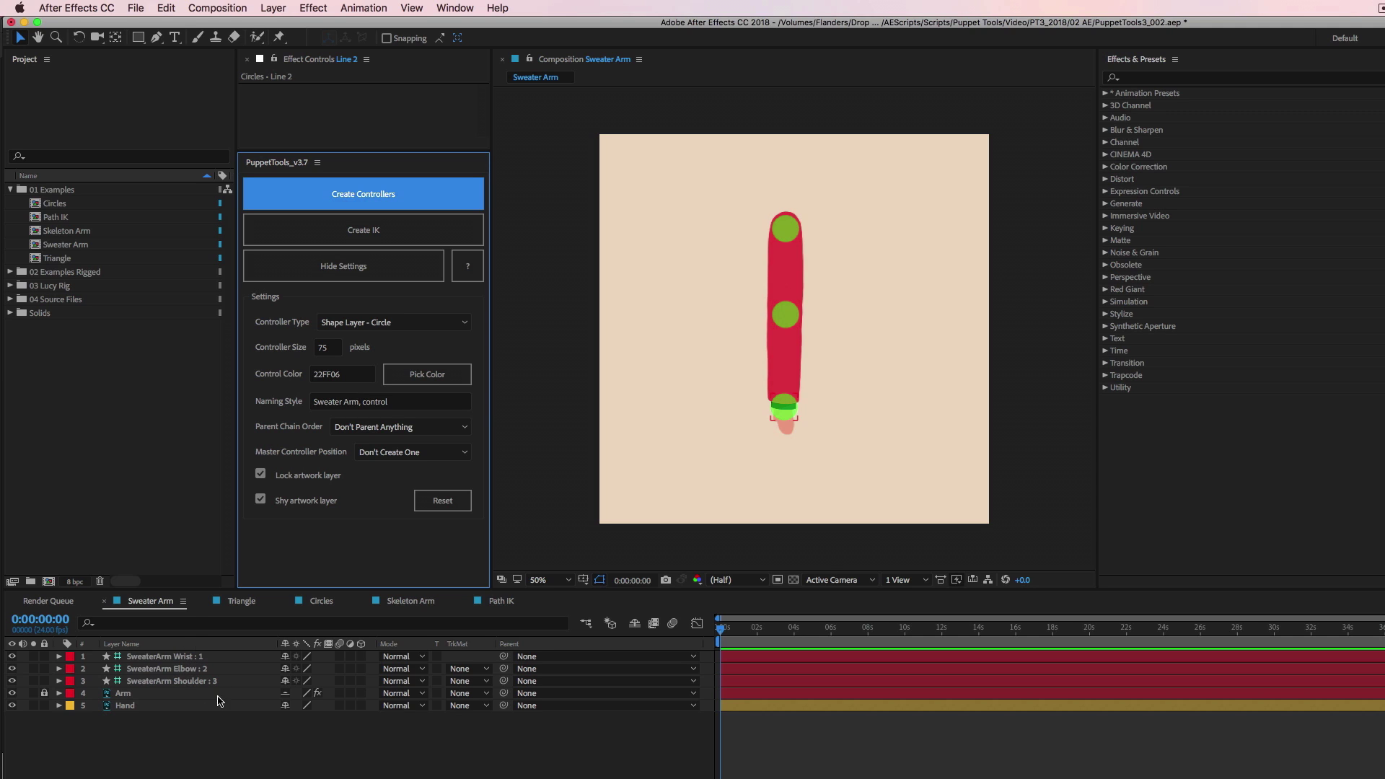
Step: Undo the controllers and recreate them with the naming style reordered to "control, Sweater Arm"
key("super+z")
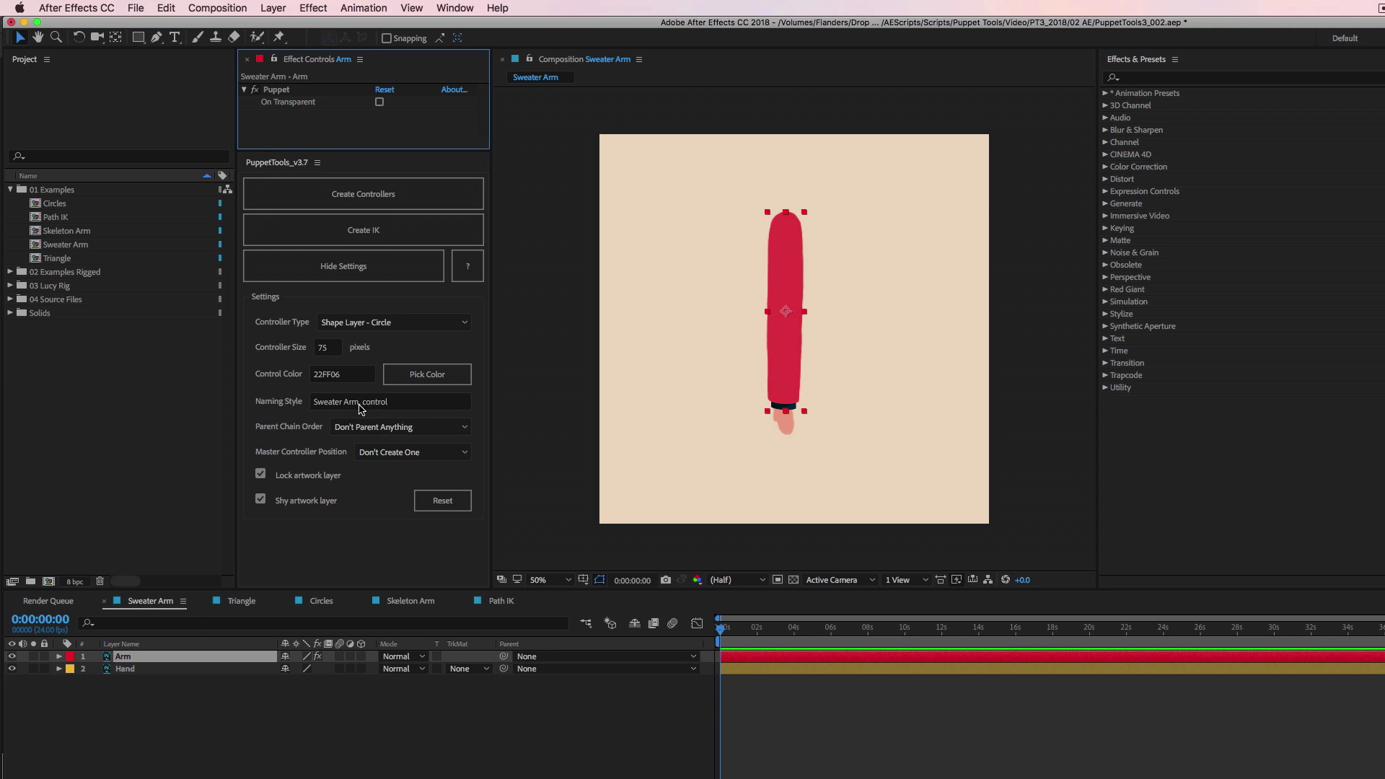
left_click(359, 402)
left_click_drag(358, 402, 315, 402)
key("super+c")
key("BackSpace")
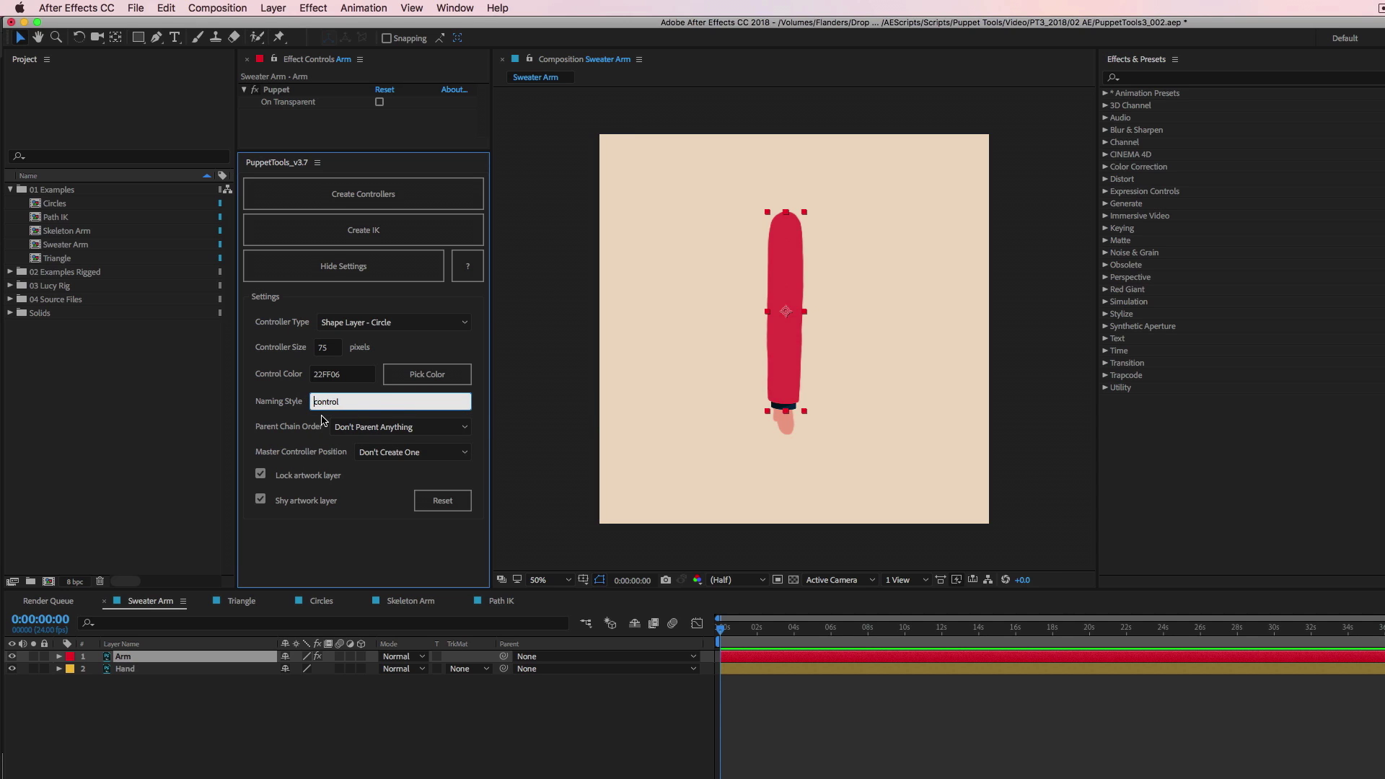
type(",")
key("super+v")
left_click(423, 190)
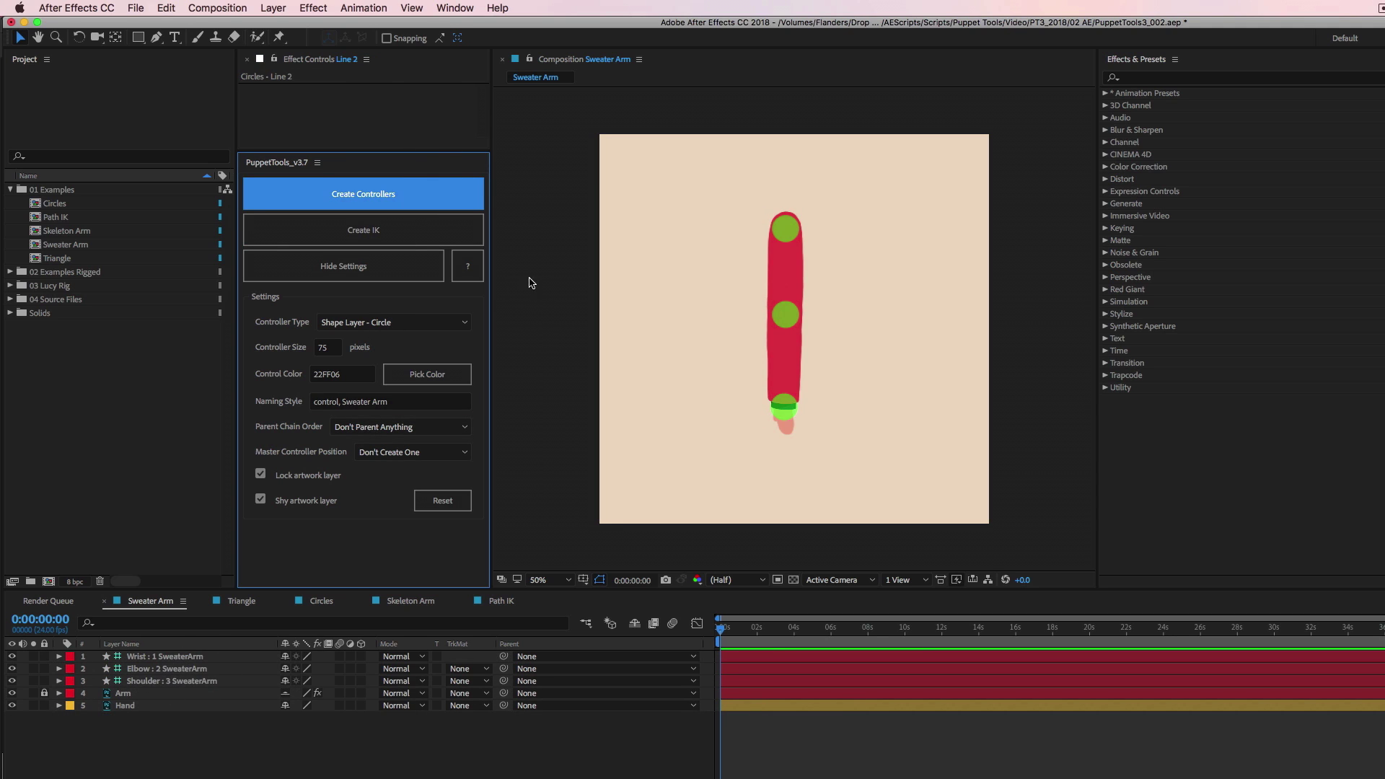
Step: Undo the controllers and recreate them with the naming style "control, -", adjusting the column width in the layer list
key("super+z")
left_click(351, 402)
left_click_drag(342, 401, 391, 403)
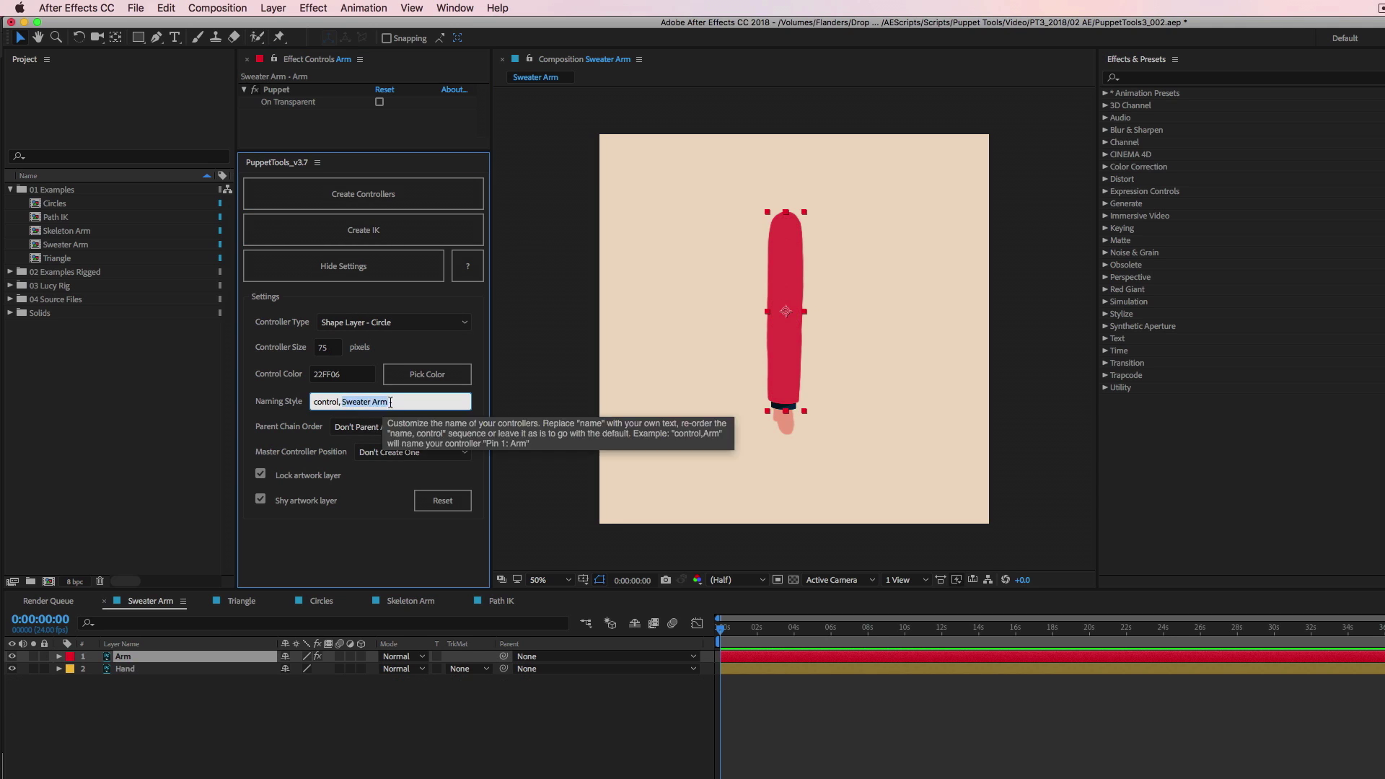
type("-")
left_click(368, 195)
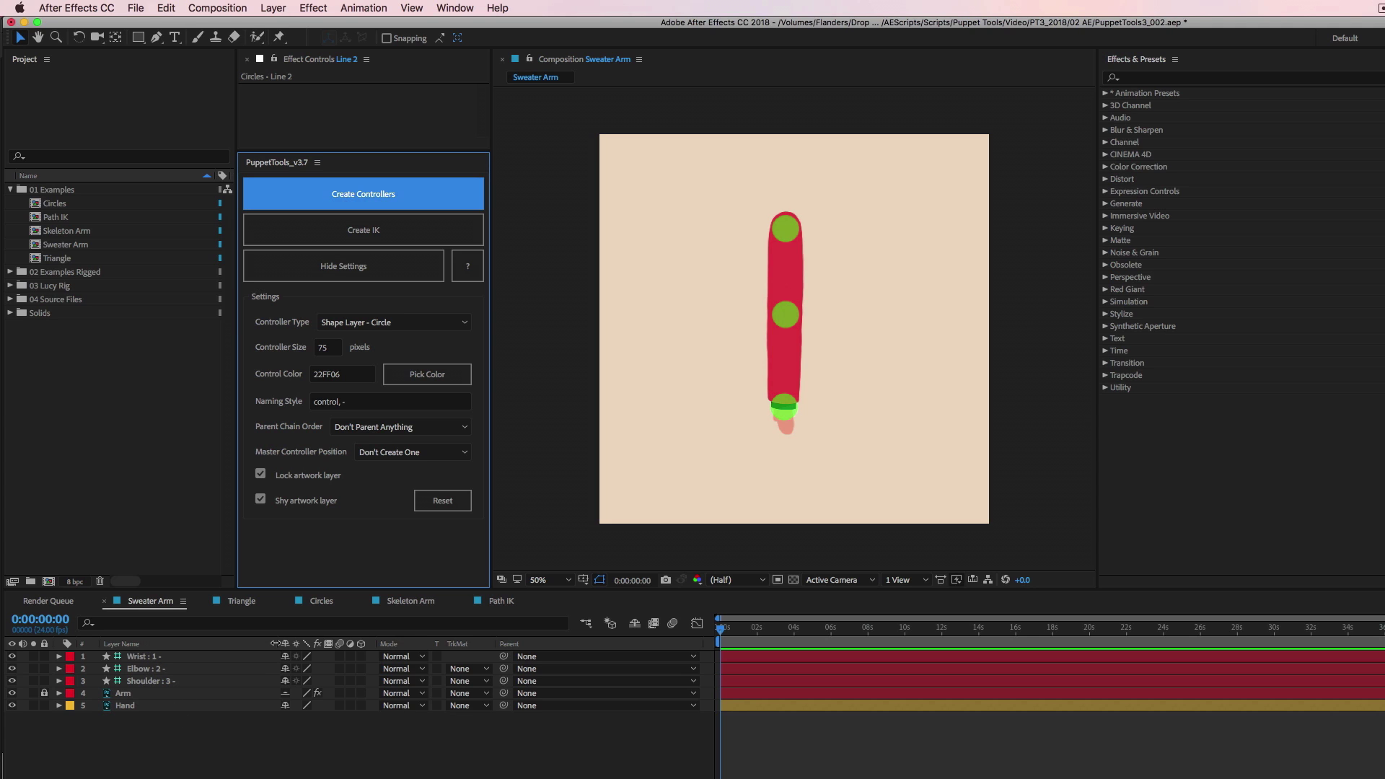
left_click_drag(276, 643, 231, 663)
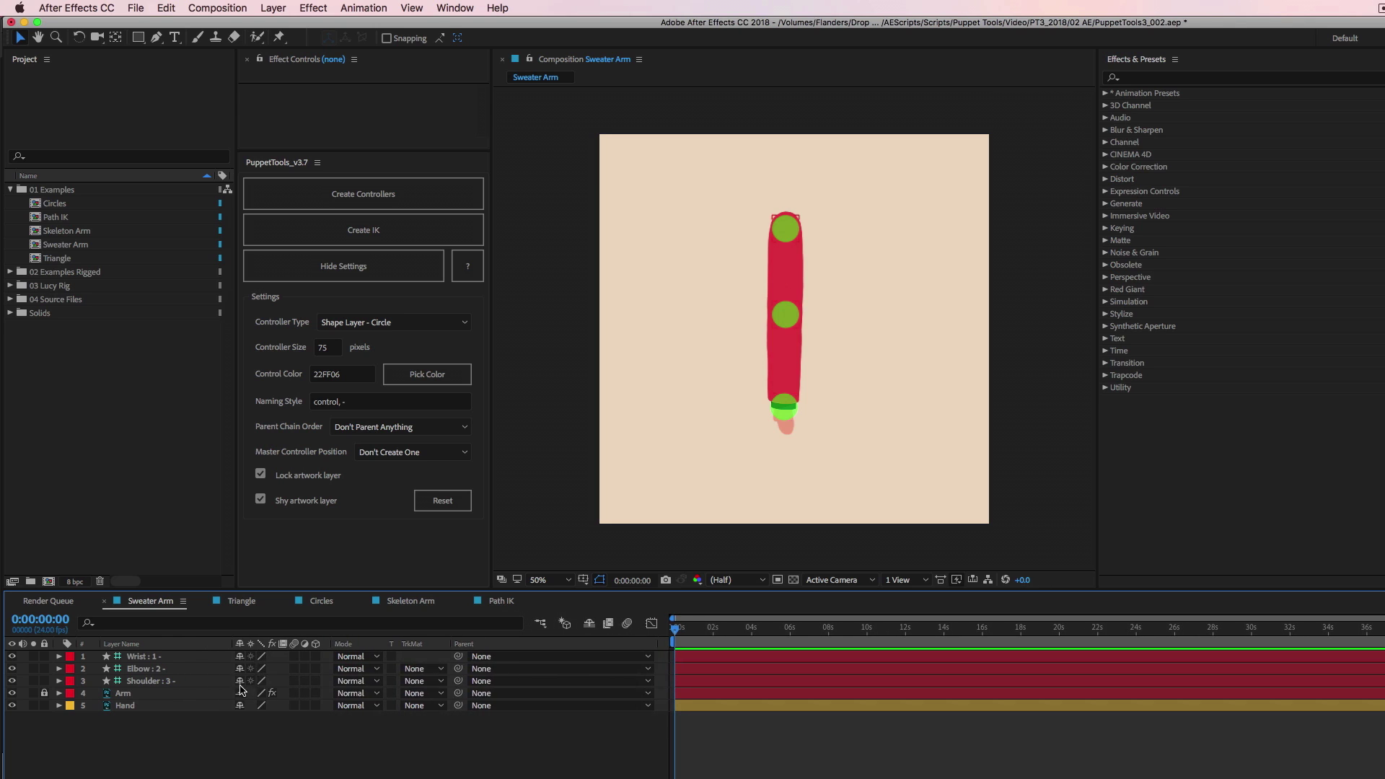
Step: Undo the controllers and recreate them with Parent Chain Order at Don't Parent Anything, selecting all three to examine their parents
key("super+z")
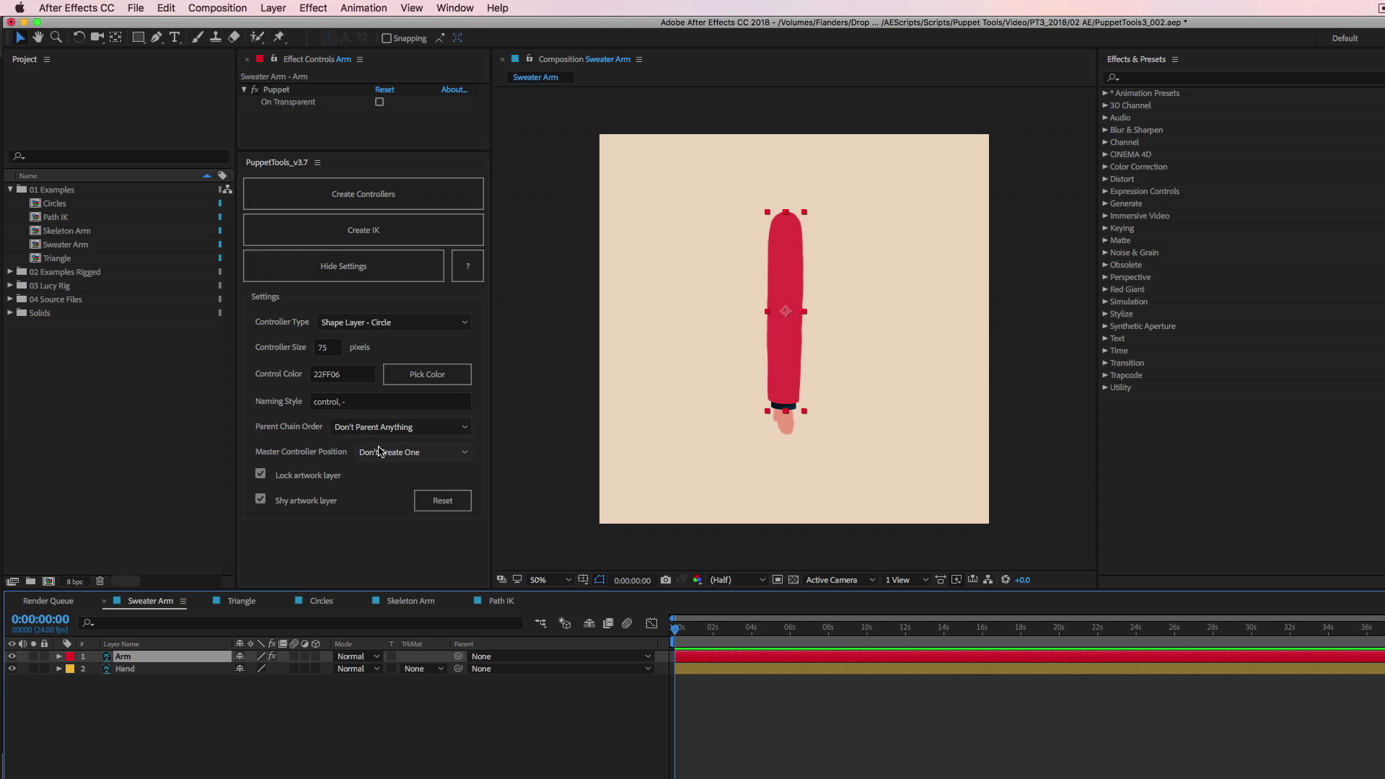
left_click(463, 430)
left_click(478, 421)
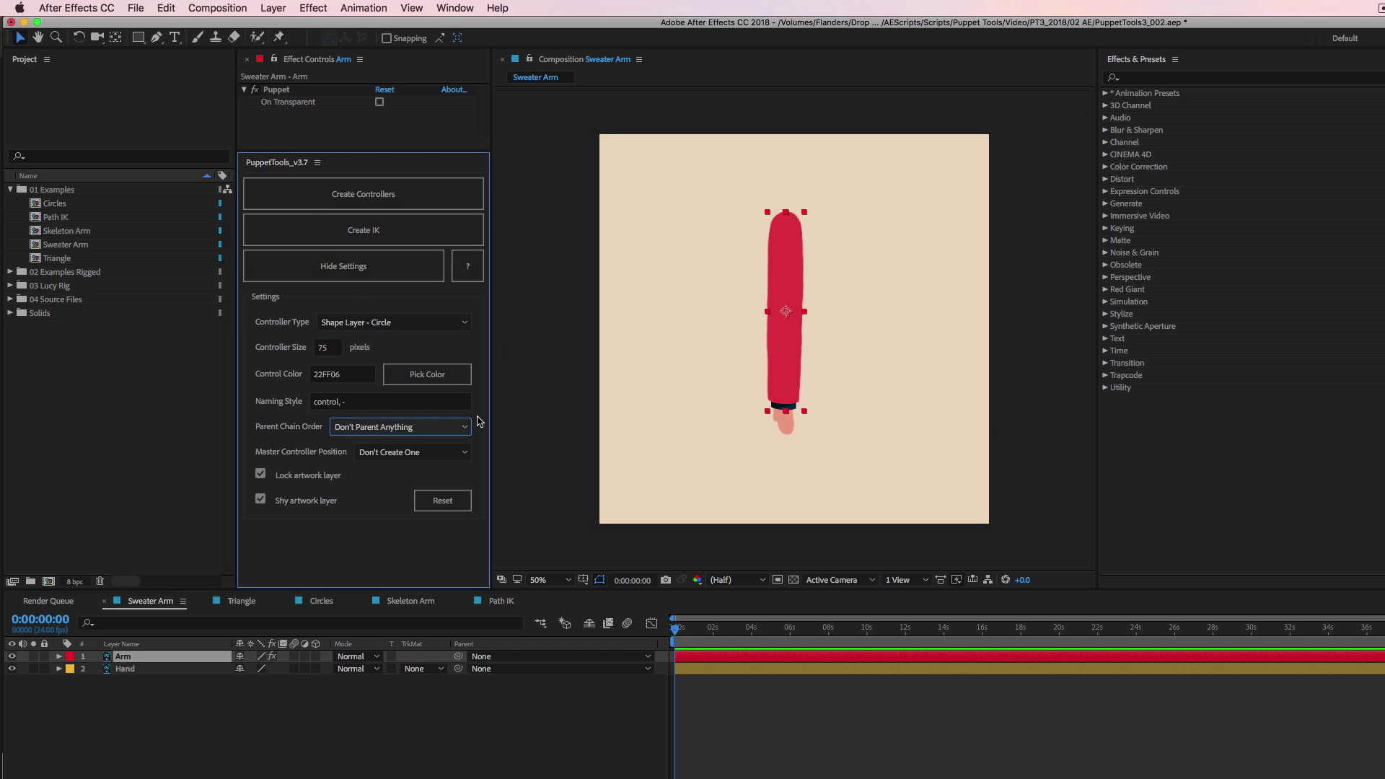
left_click(387, 193)
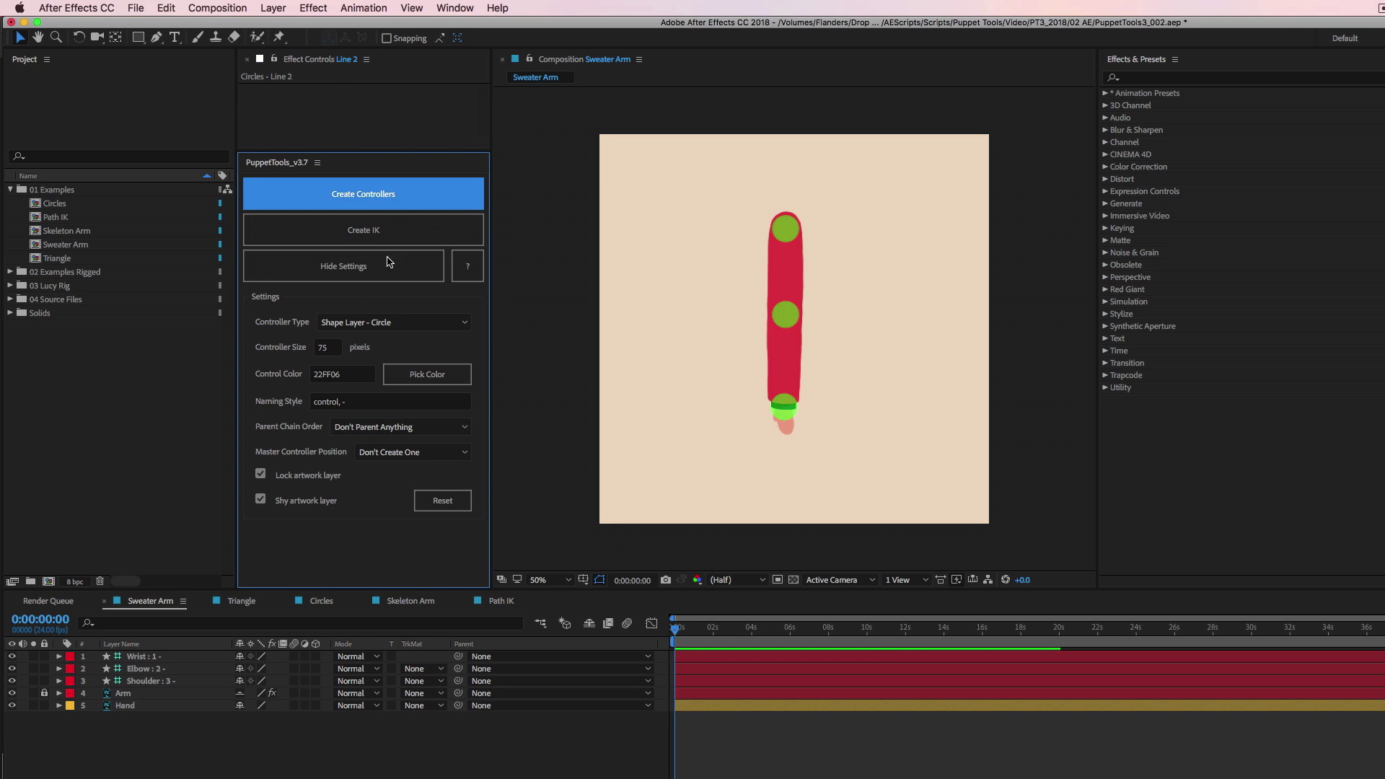
left_click(157, 681, "shift")
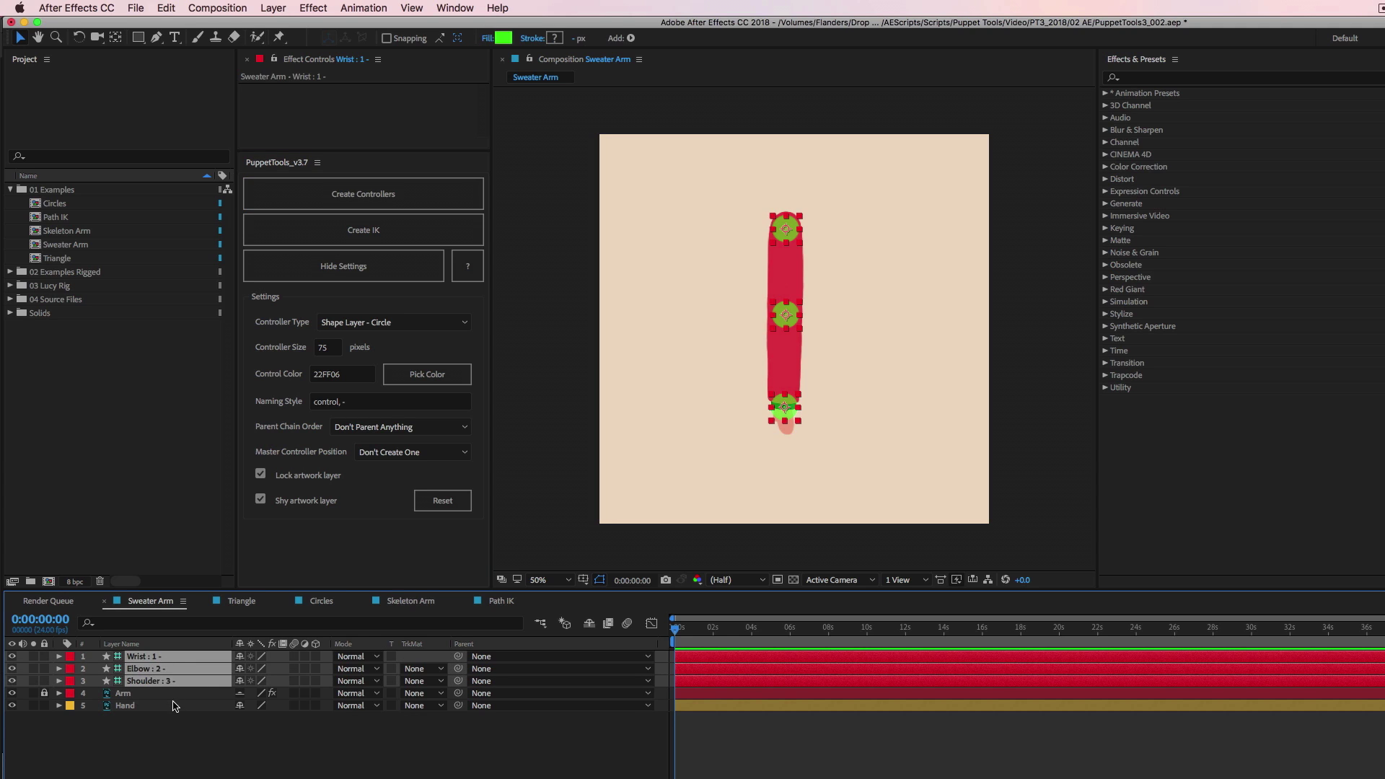
left_click(557, 438)
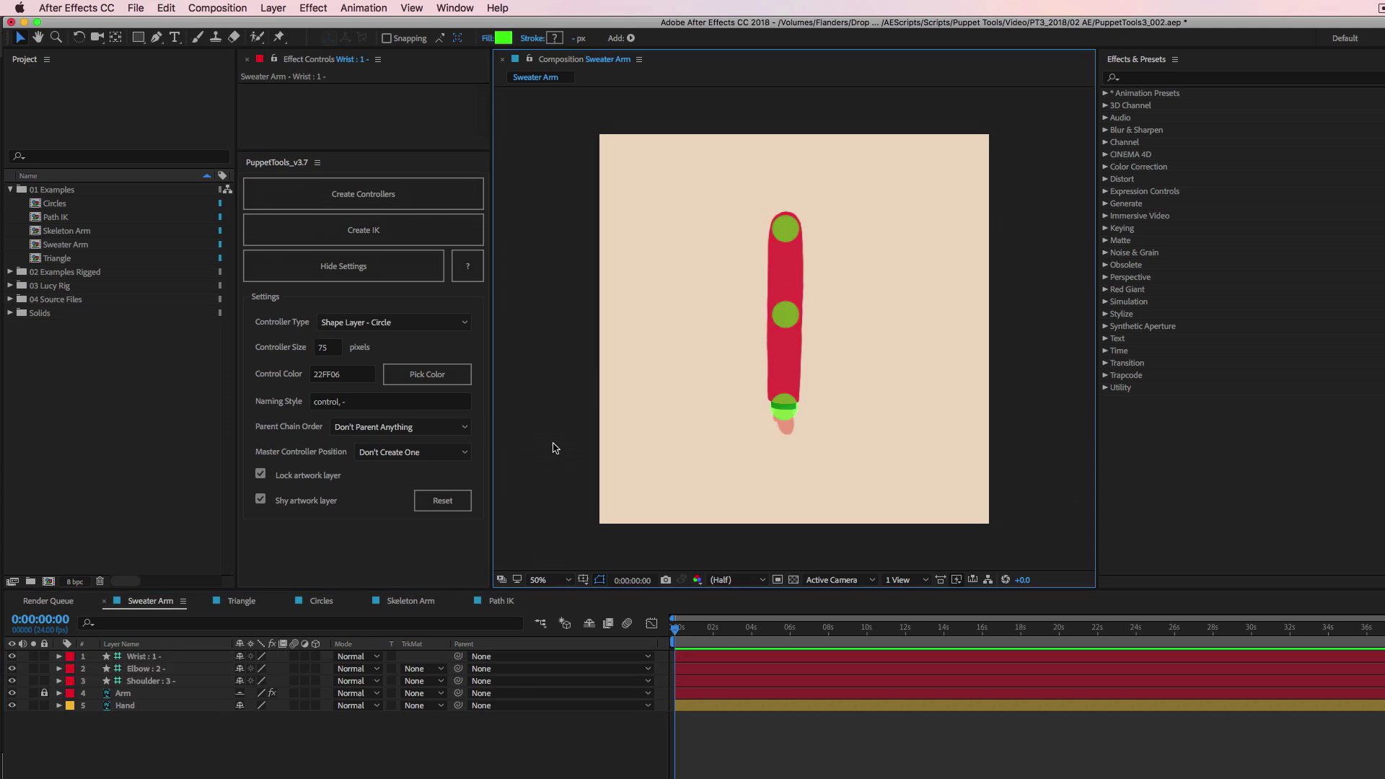
Step: Try moving the elbow, shoulder and wrist controllers individually in the unparented setup, undoing each move
left_click_drag(792, 312, 883, 316)
key("super+z")
left_click_drag(786, 227, 928, 256)
key("ctrl+z")
left_click_drag(785, 406, 676, 365)
key("ctrl+z")
key("ctrl+z")
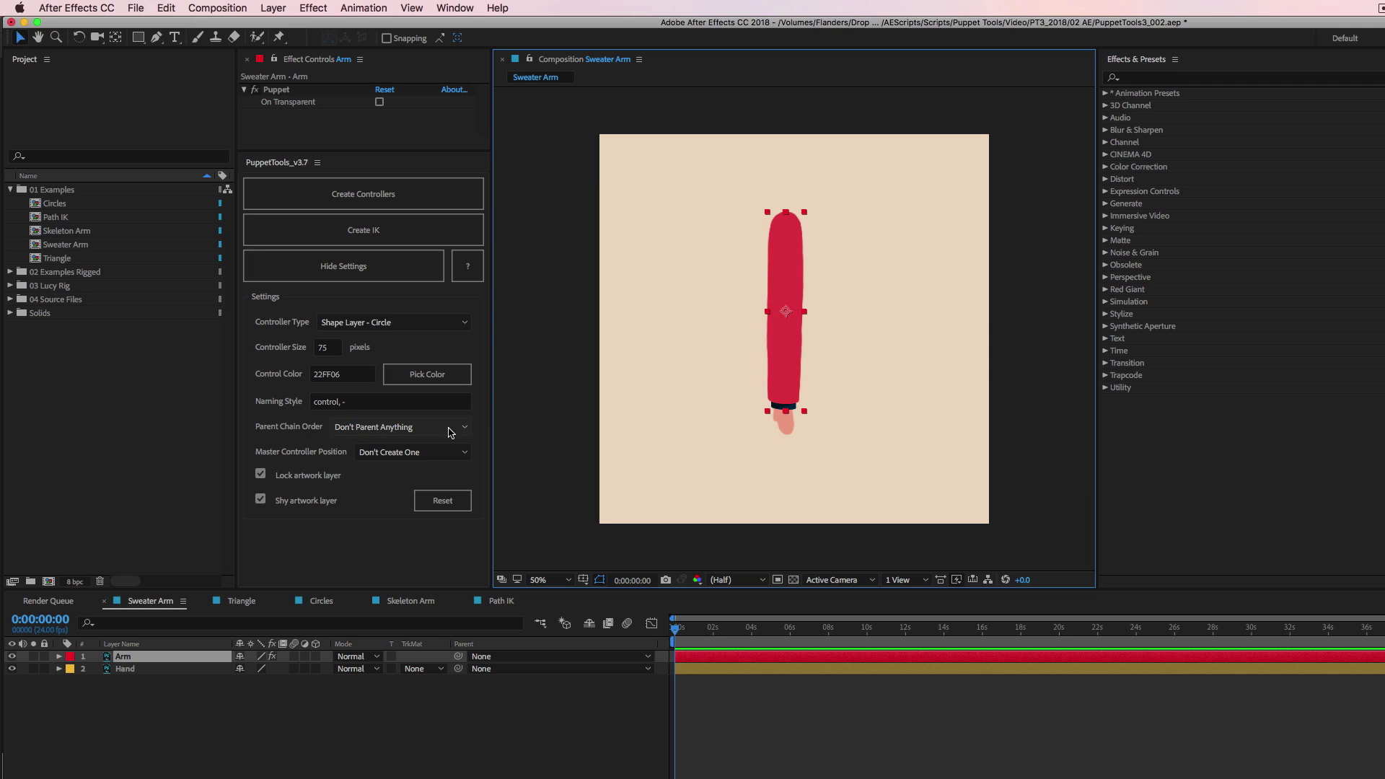
Step: Undo the controllers and recreate them on the Arm layer with Parent Chain Order set to Top Down
left_click(463, 430)
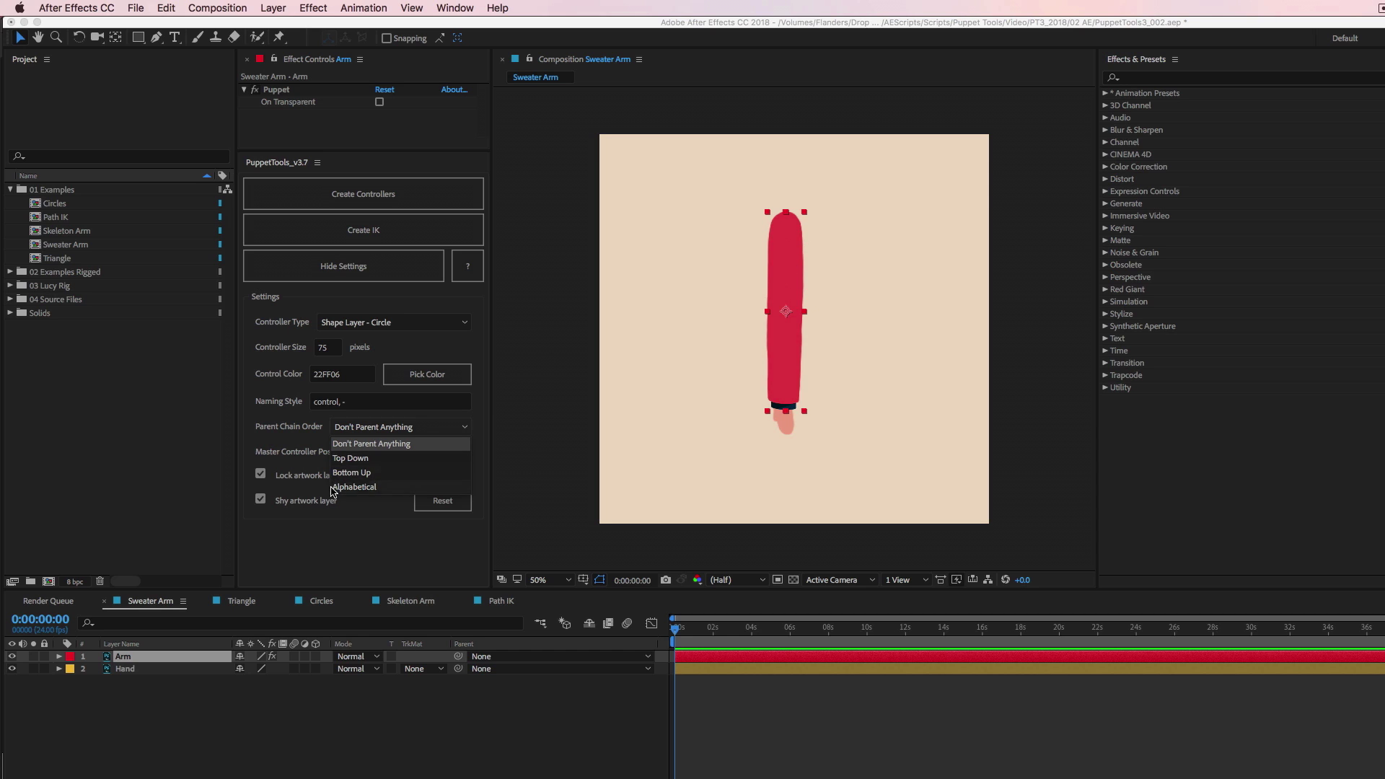
left_click(351, 459)
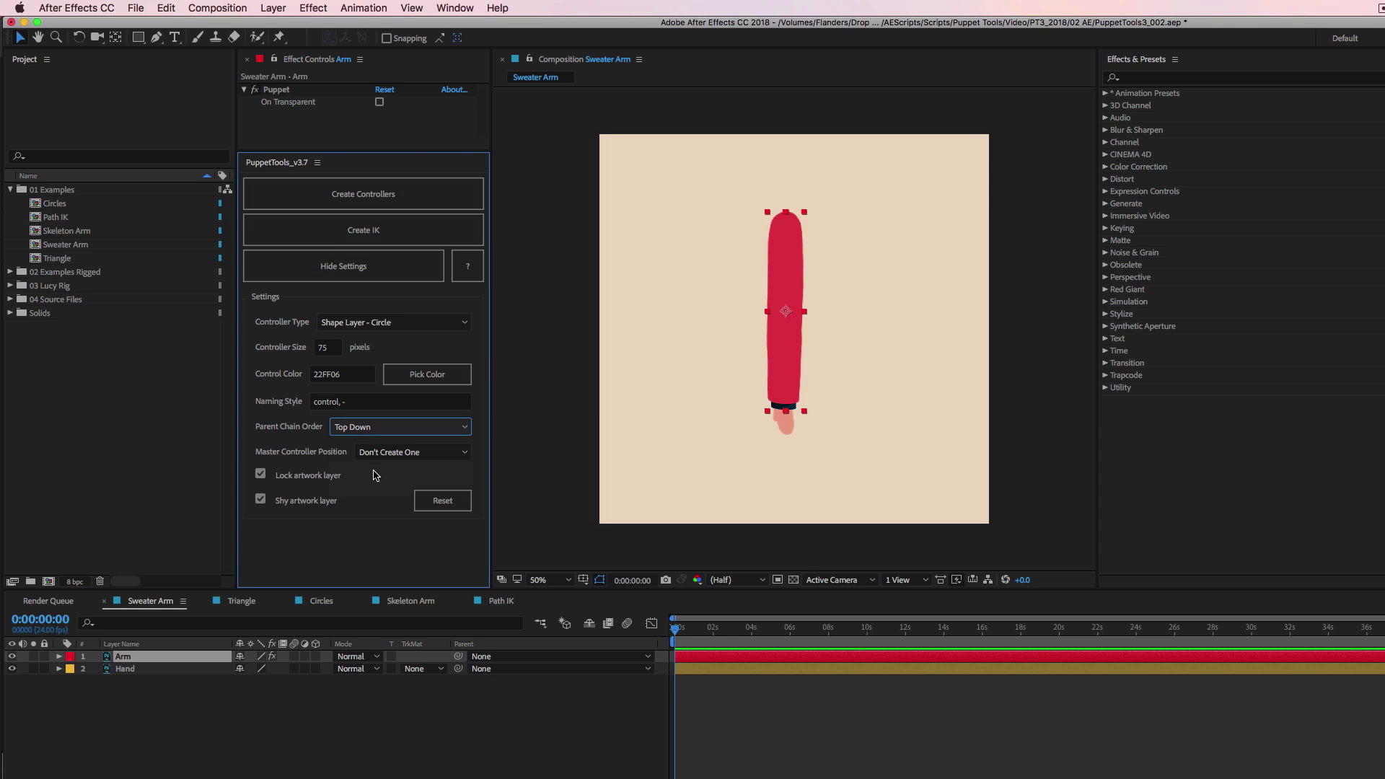
left_click(425, 195)
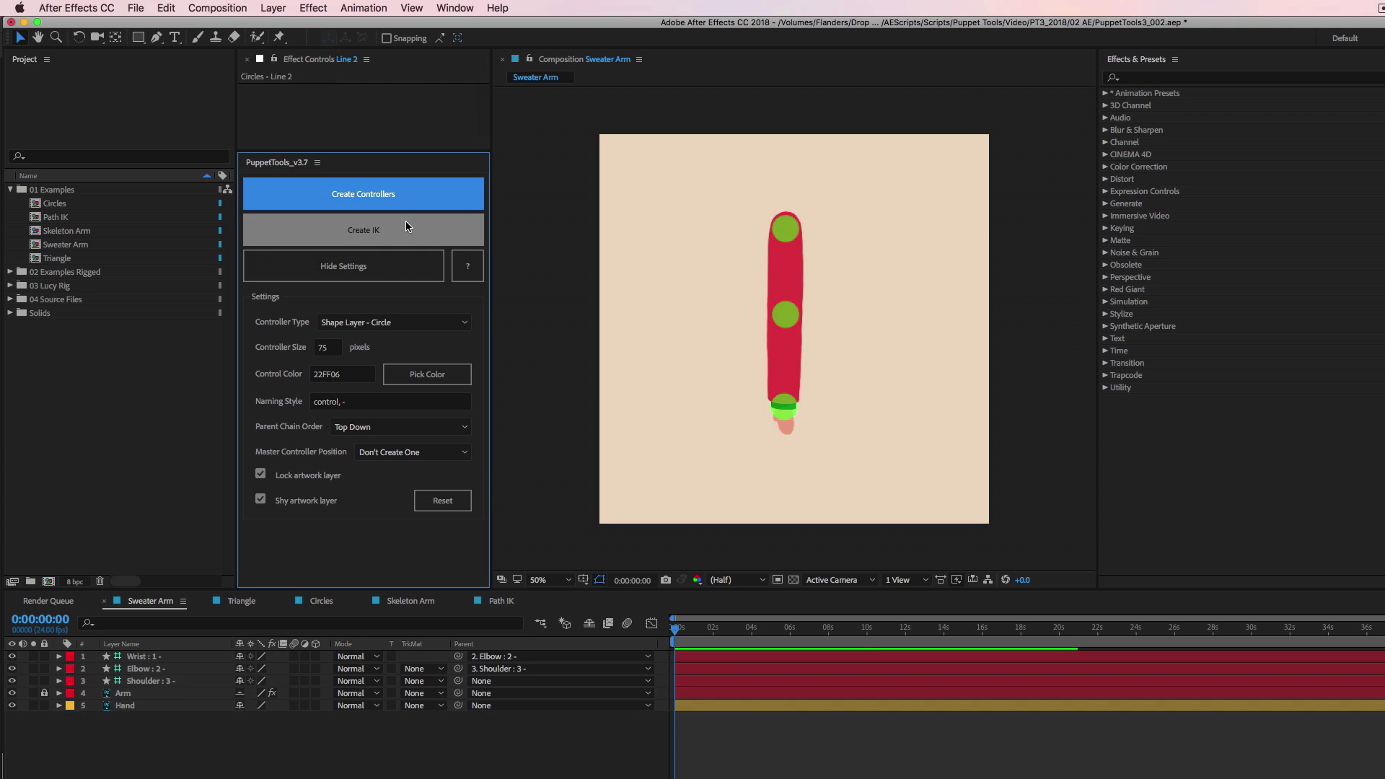
Step: Select the wrist and shoulder controllers to examine the parent chain, and try moving the shoulder controller, undoing the move
left_click(167, 657)
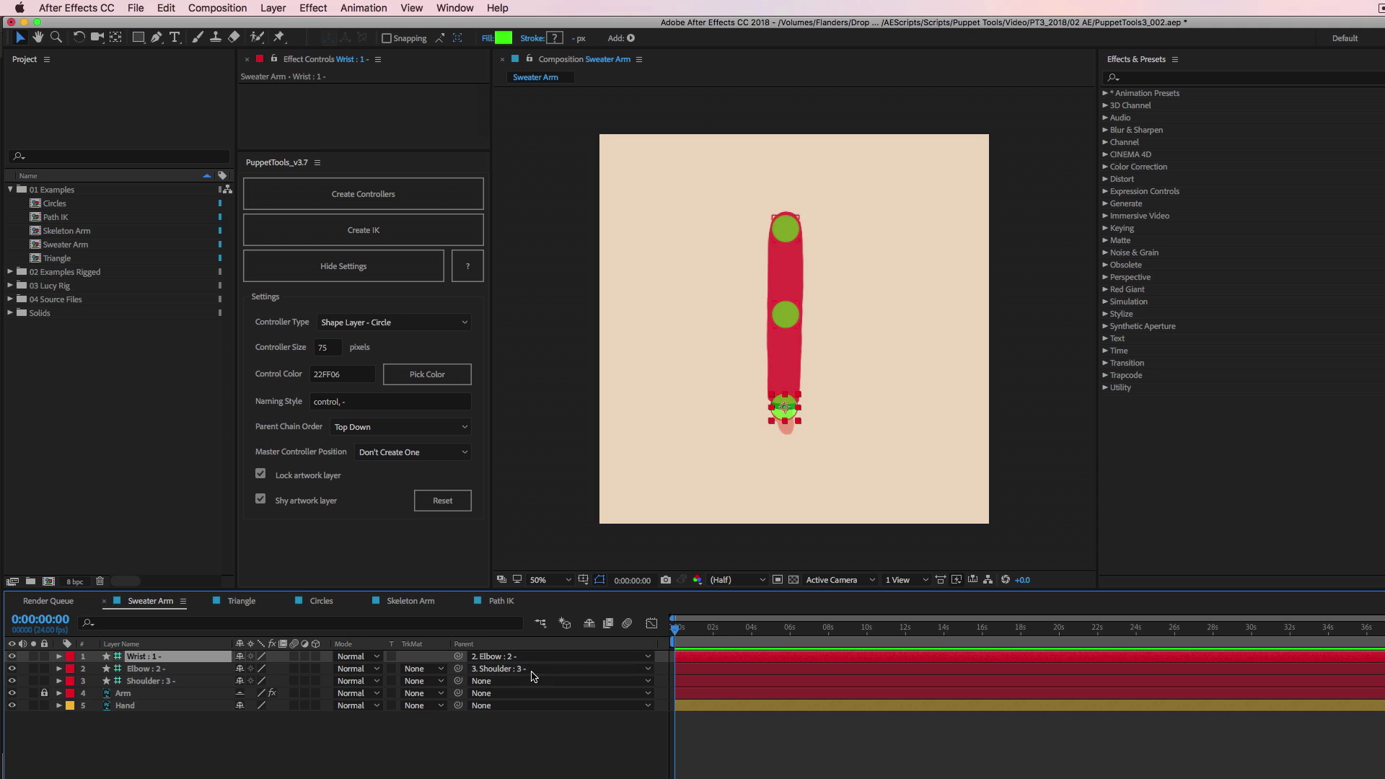
left_click(168, 681)
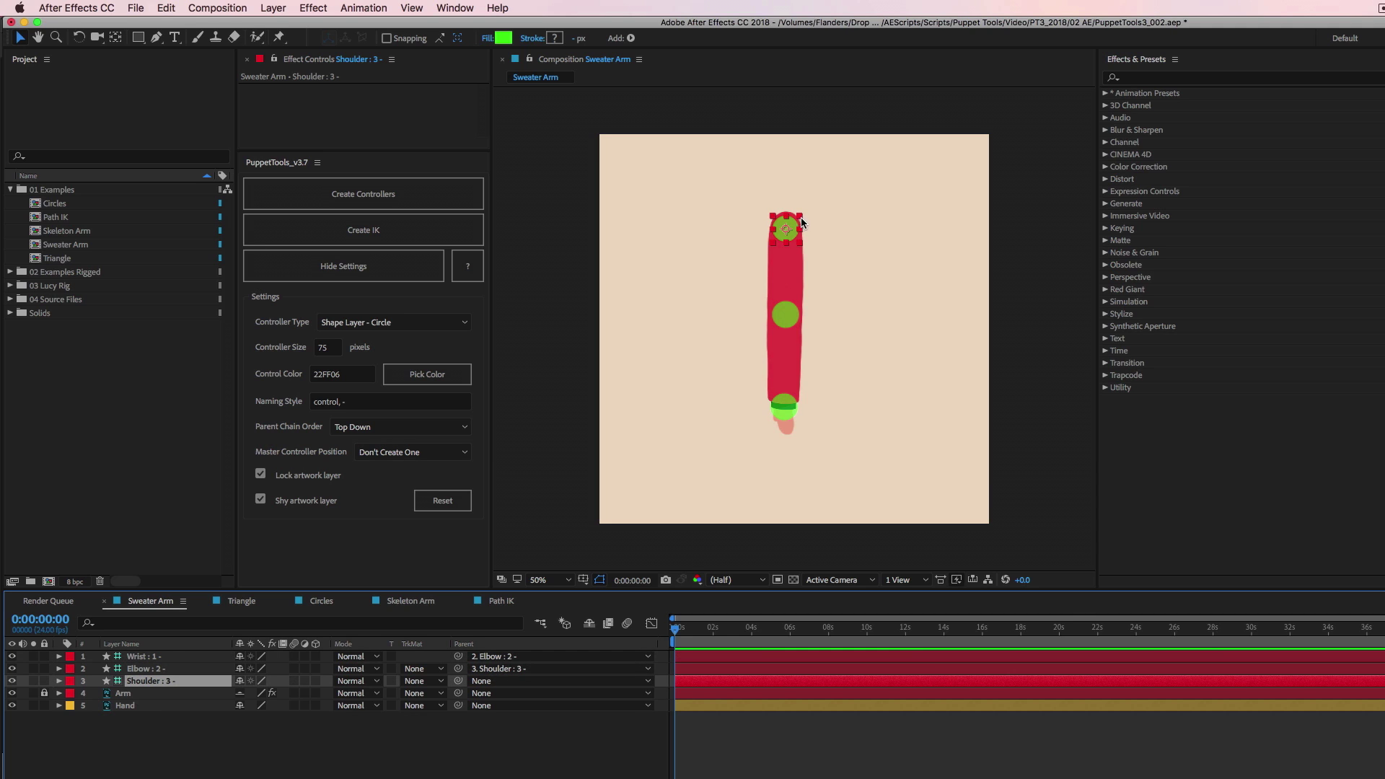
left_click_drag(799, 224, 894, 217)
key("super+z")
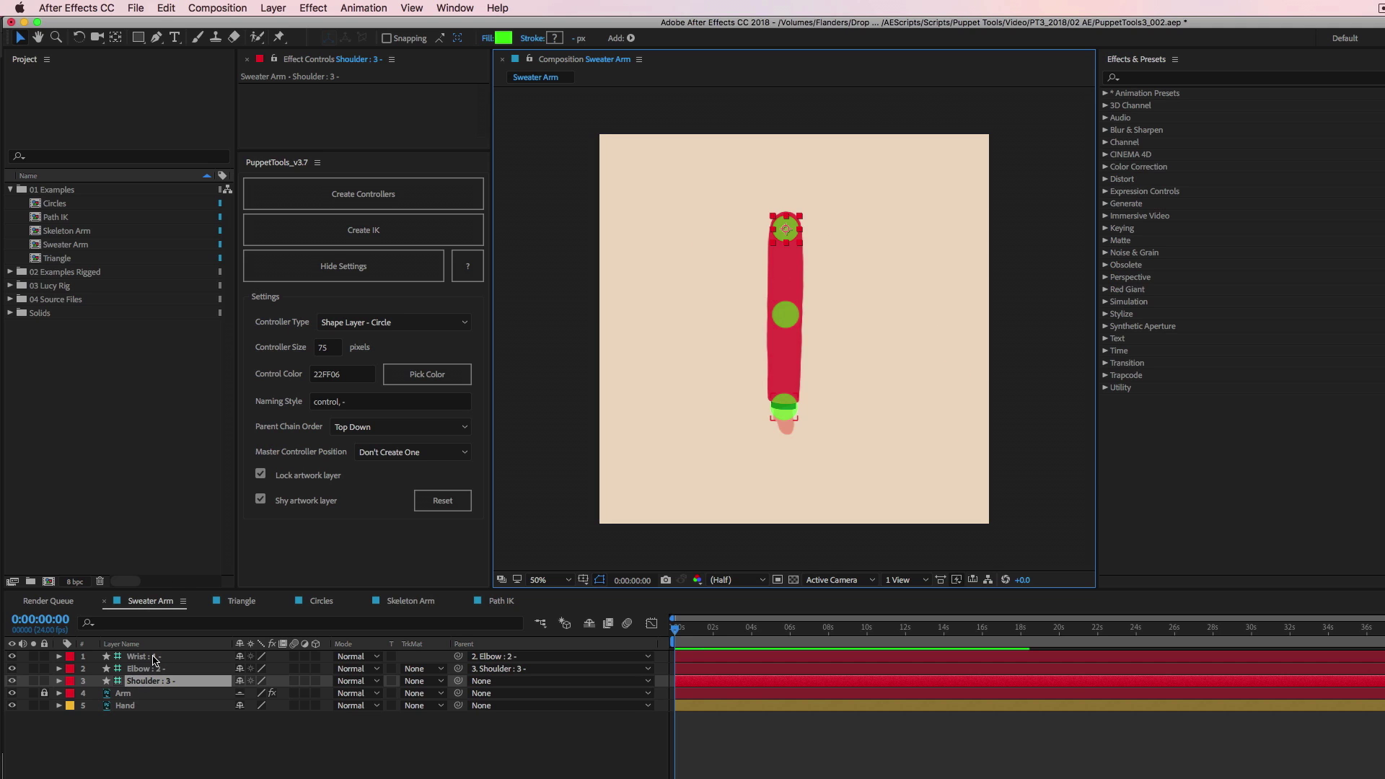
Step: Parent the Hand layer to the Wrist controller and try rotating the chained arm controllers, undoing everything including the controllers
left_click(149, 711)
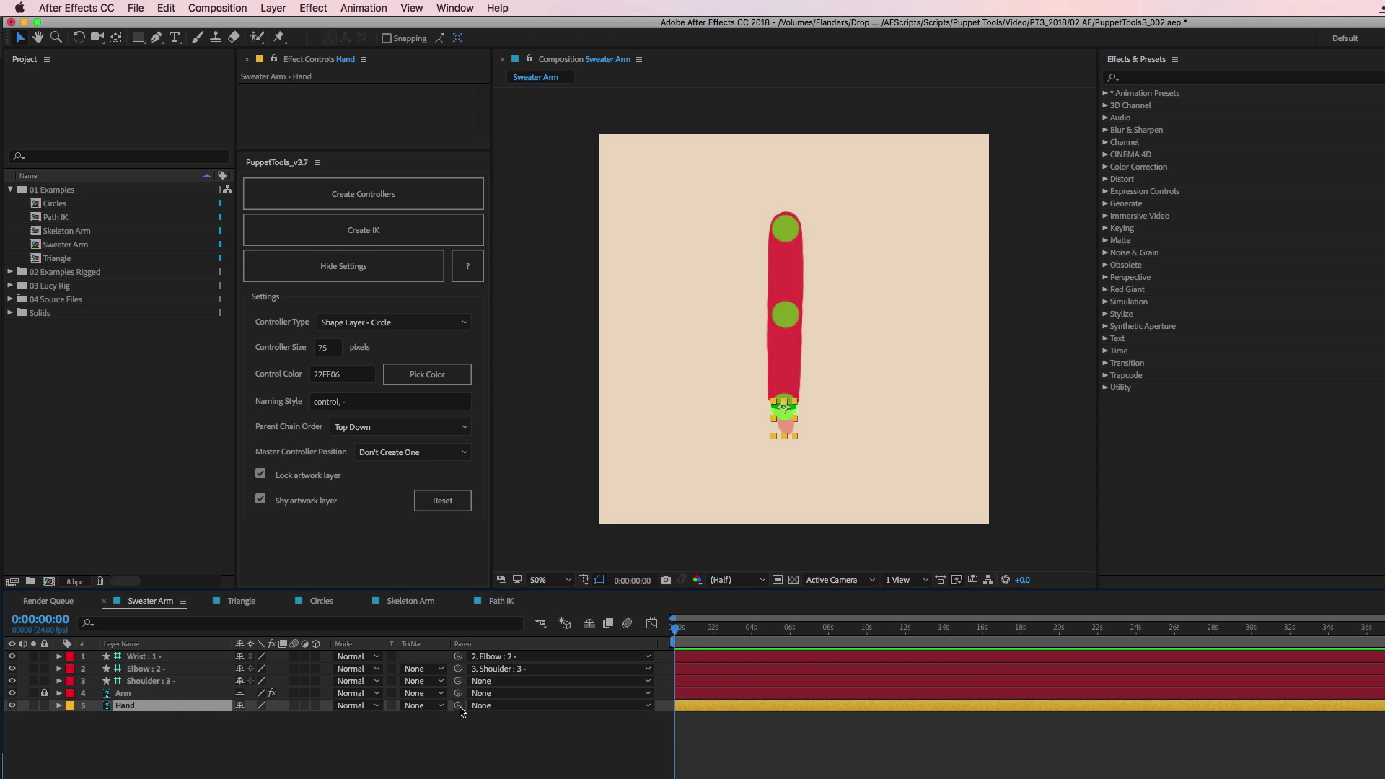
left_click_drag(458, 705, 150, 658)
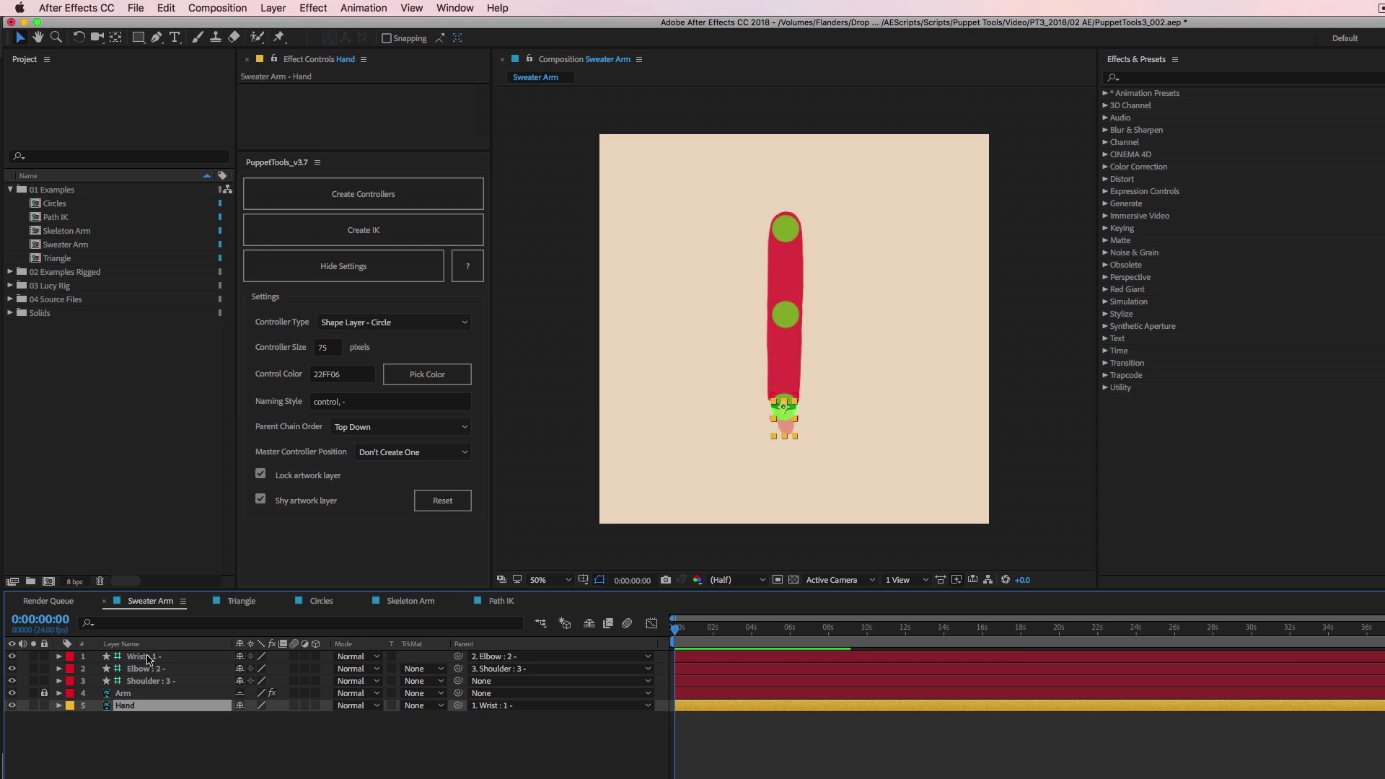
left_click(150, 657)
left_click(158, 683, "shift")
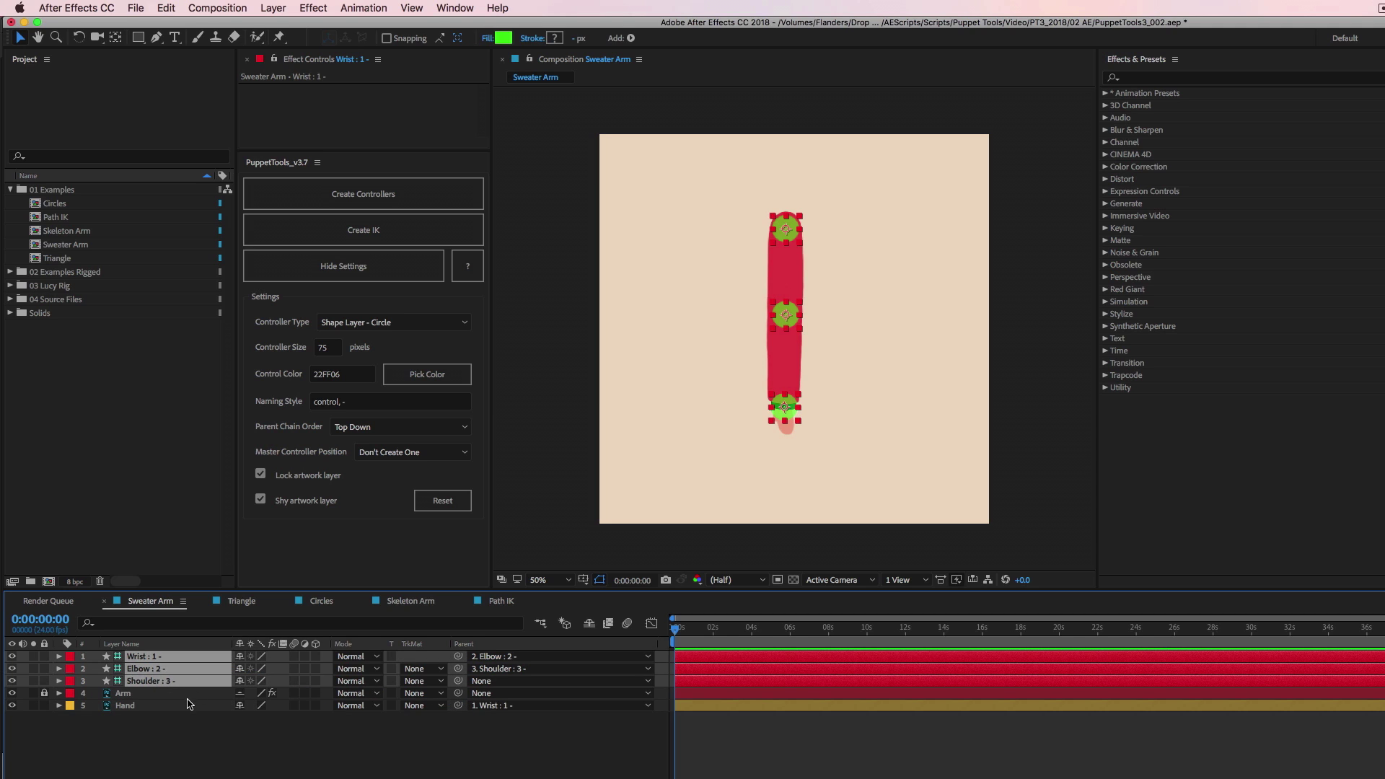
key("r")
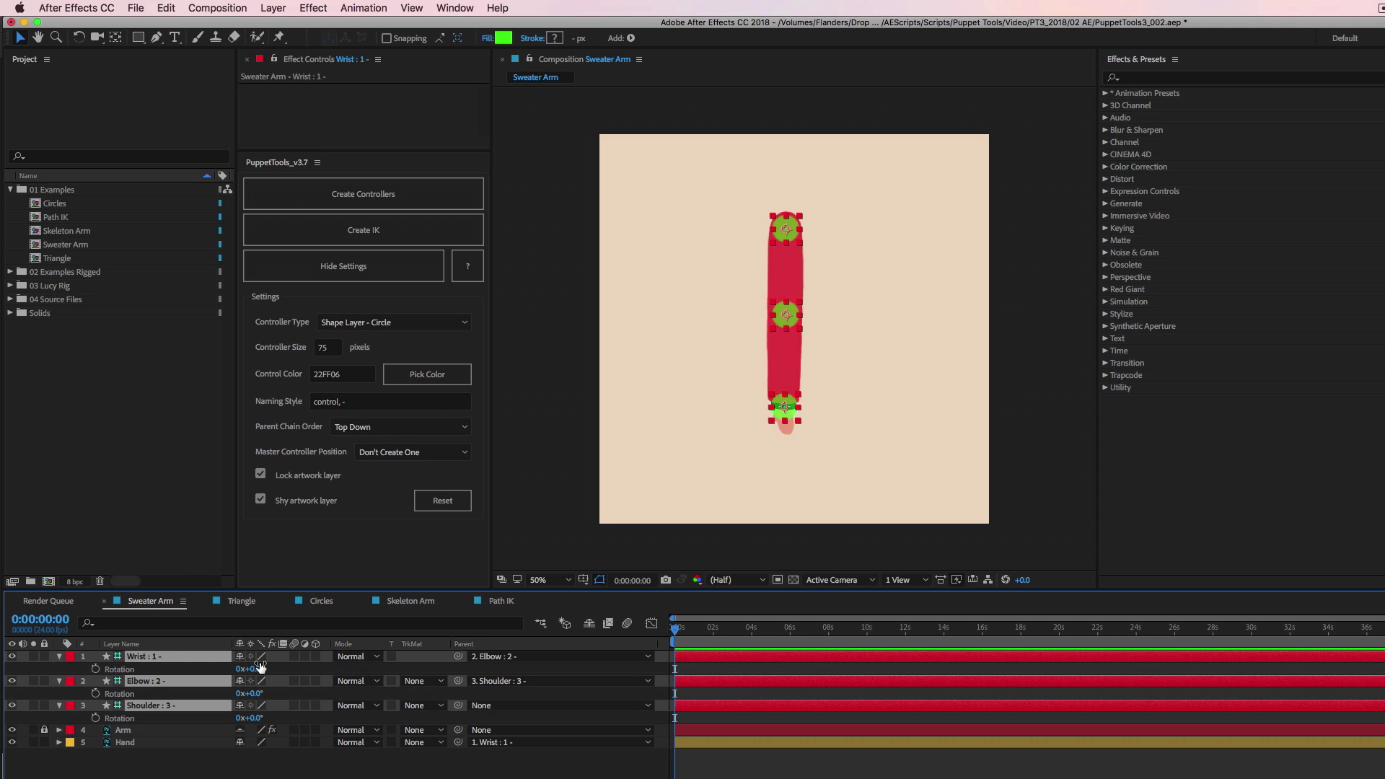
left_click_drag(254, 669, 336, 725)
key("super+z")
key("super+z")
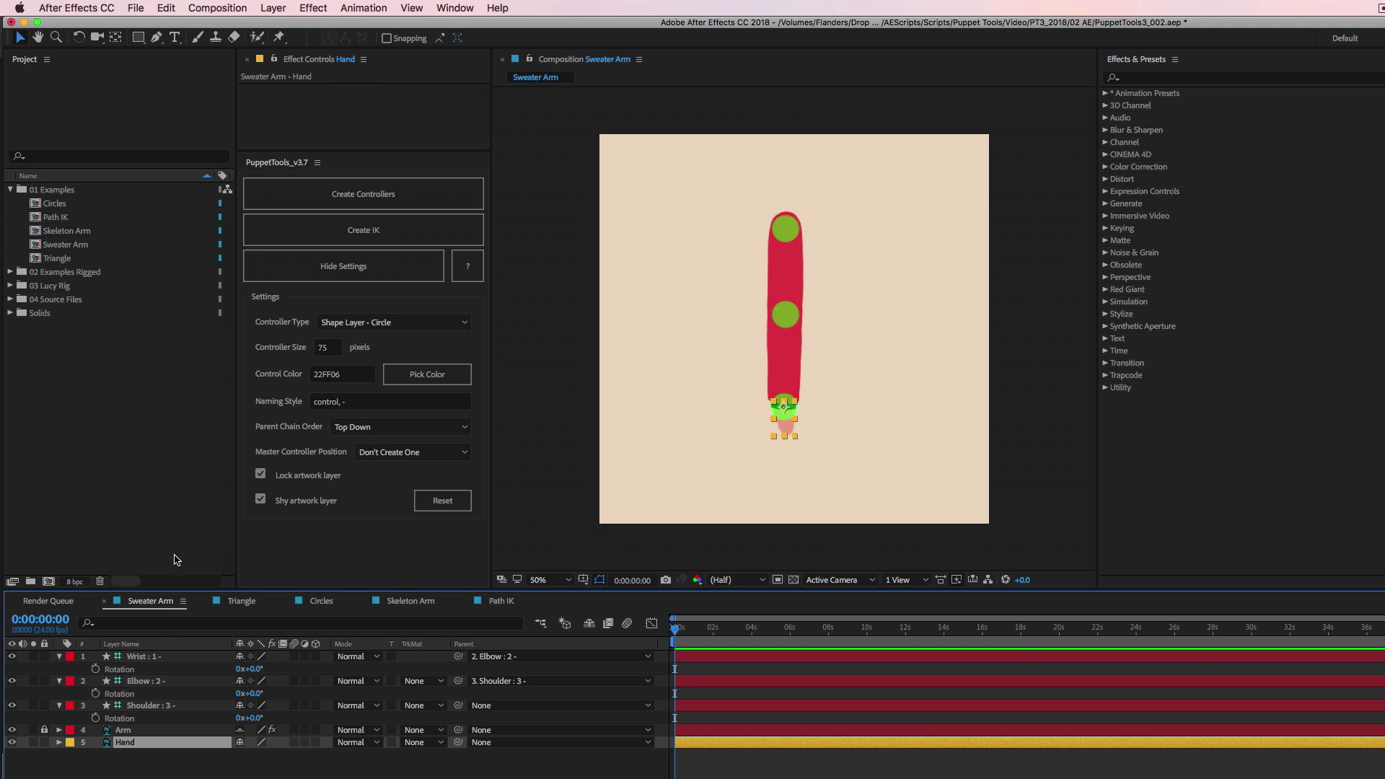
key("super+z")
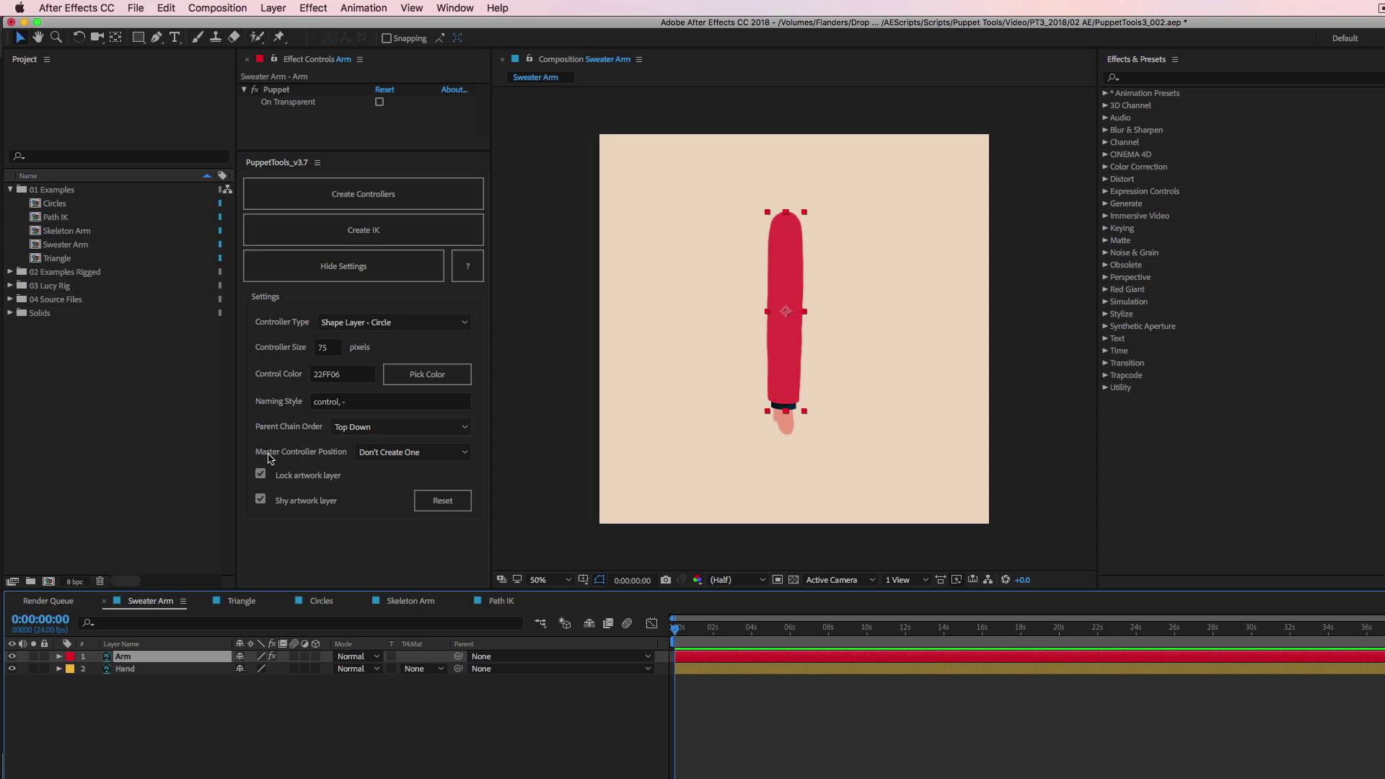
Step: Create the controllers, undo them, and recreate them with Parent Chain Order set to Don't Parent Anything
left_click(424, 453)
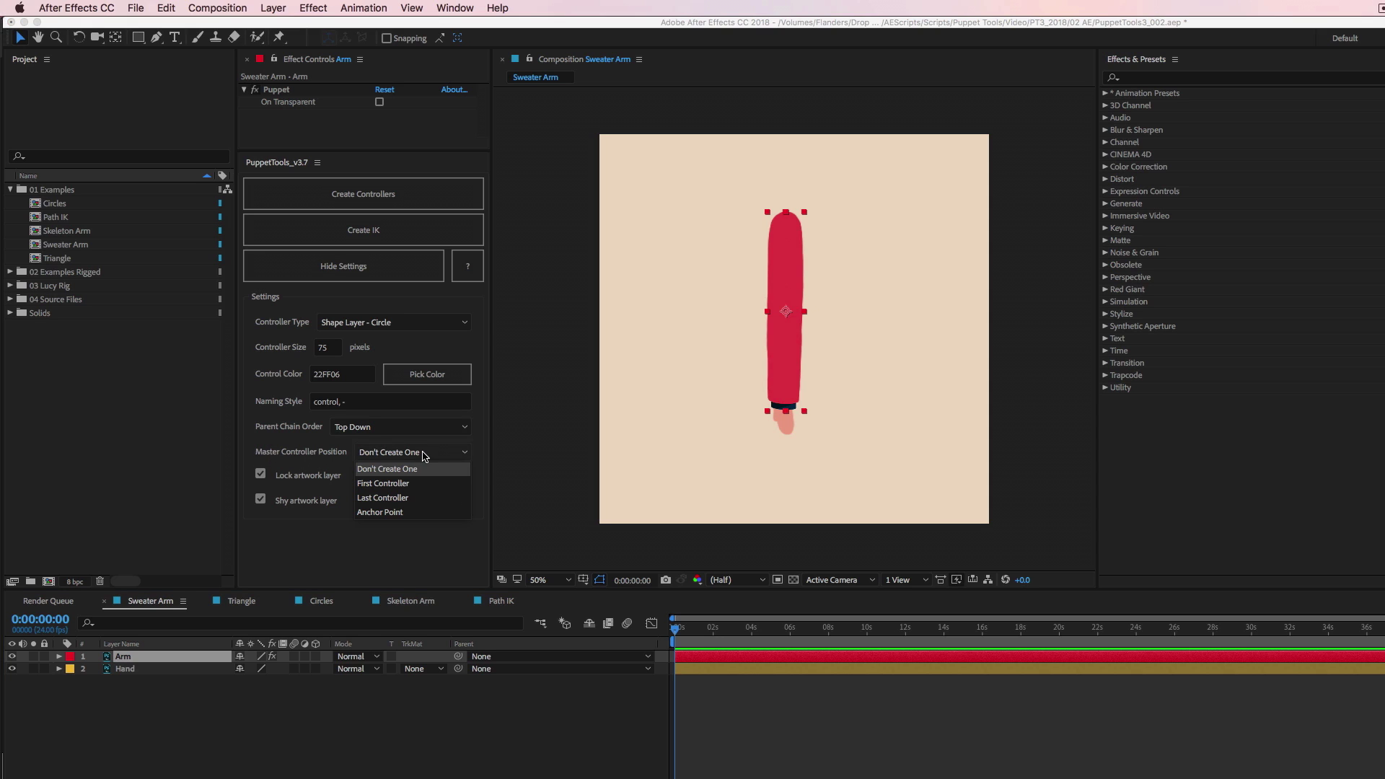
left_click(334, 454)
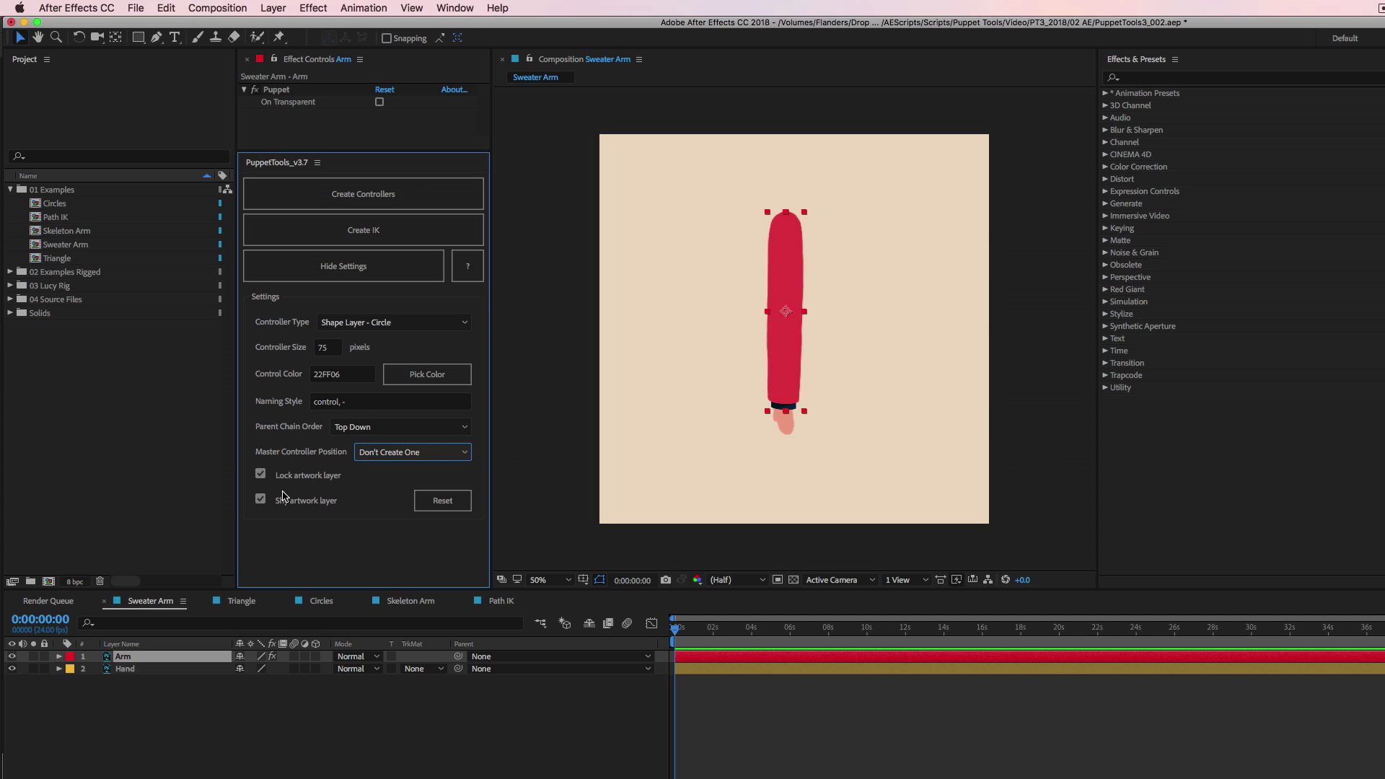
left_click(389, 196)
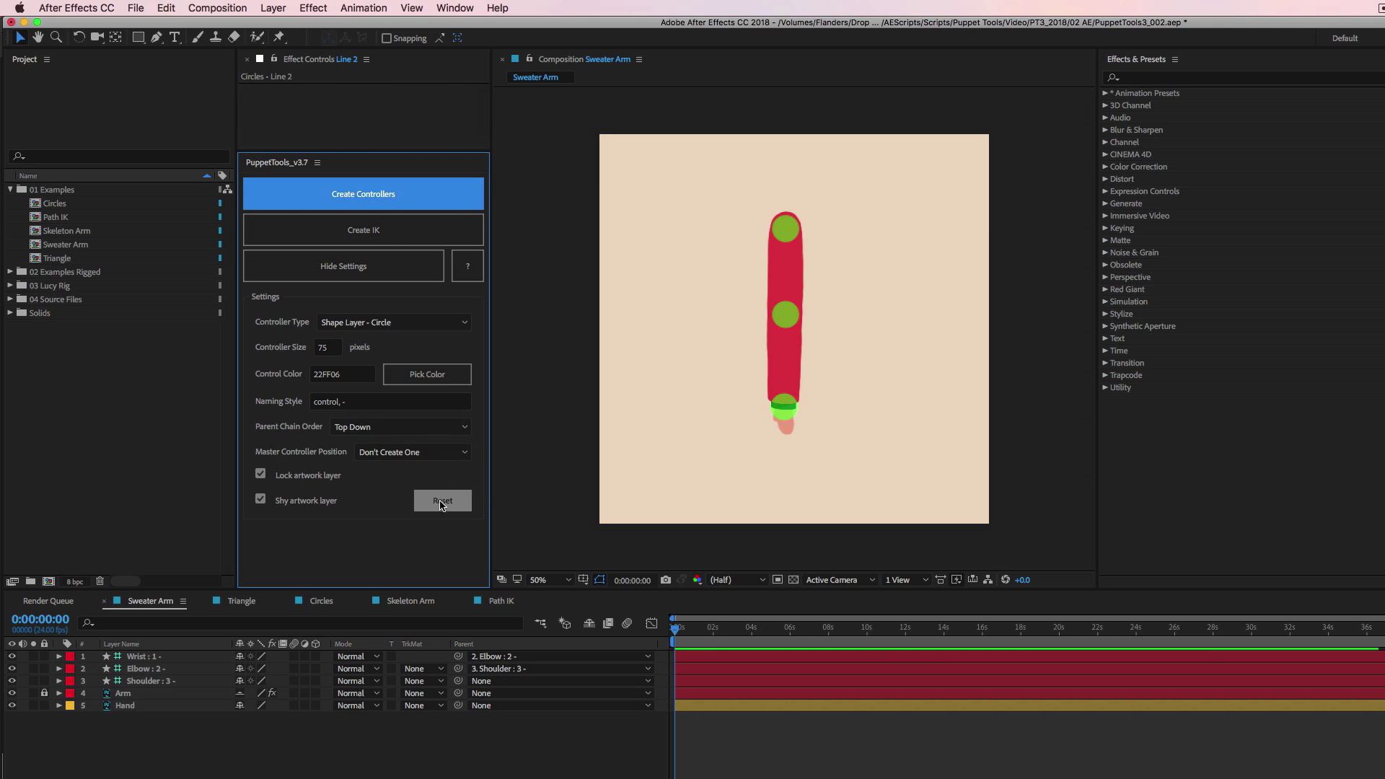
key("super+z")
left_click(396, 429)
left_click(398, 445)
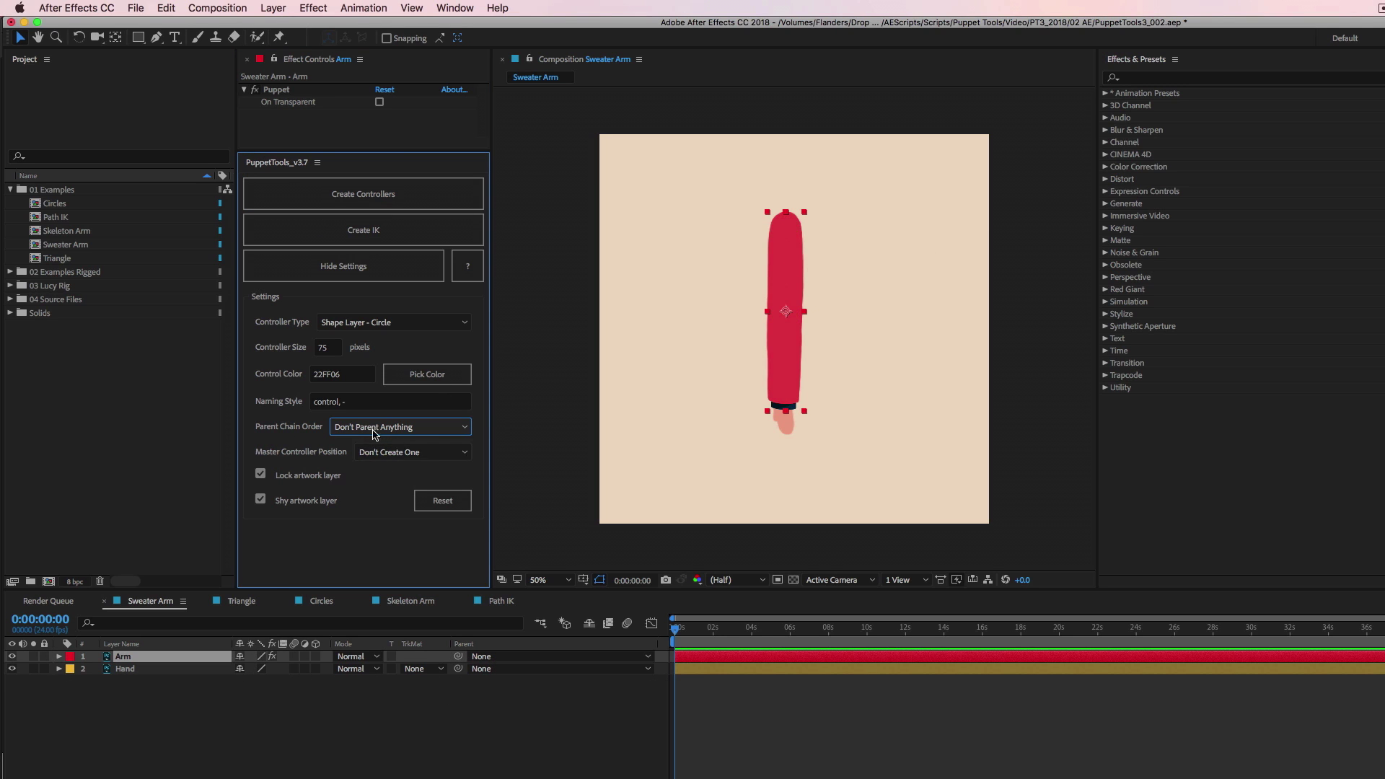
left_click(362, 194)
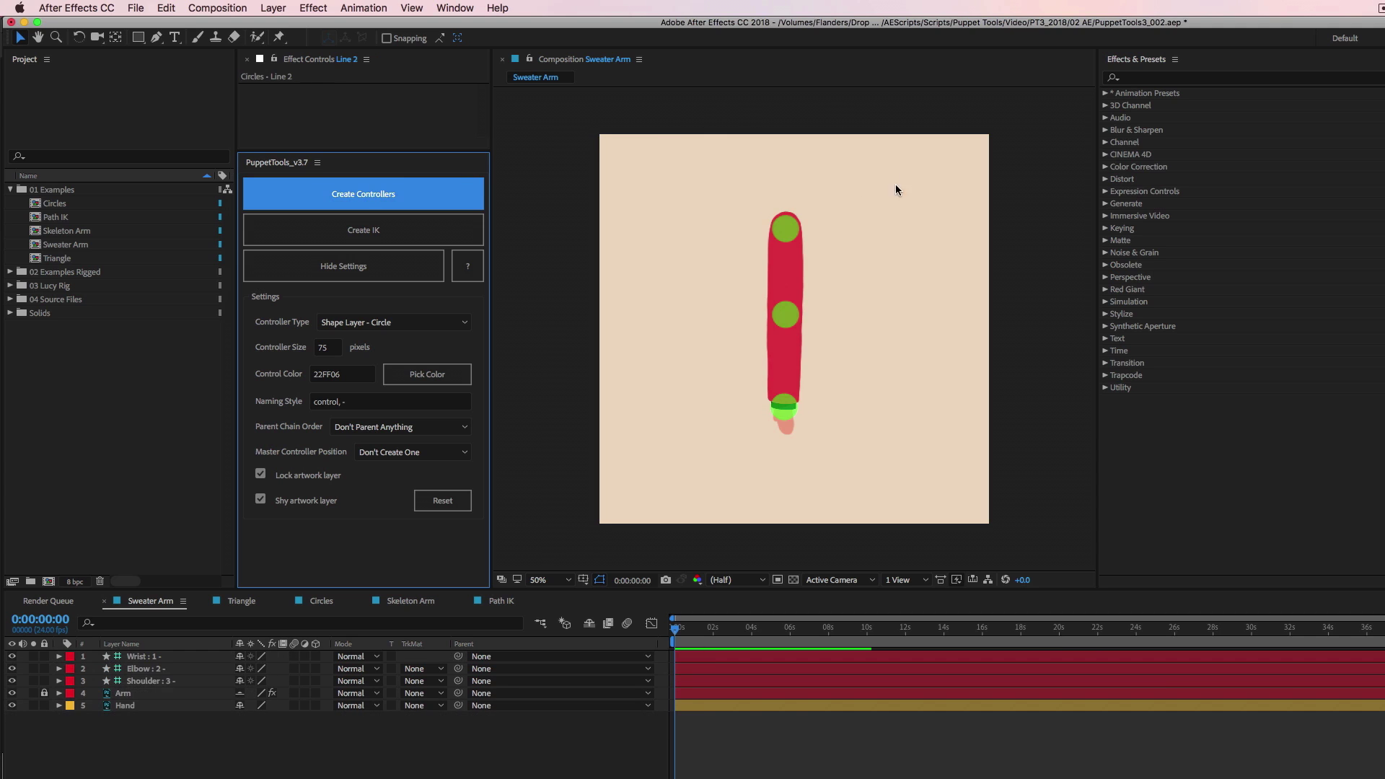
Step: Try moving the elbow controller alone and all controllers together with the Hand layer, undoing the moves
mouse_move(785, 229)
left_mouse_down()
mouse_move(892, 242)
mouse_move(784, 230)
left_mouse_up()
mouse_move(785, 318)
left_mouse_down()
mouse_move(866, 303)
mouse_move(801, 338)
left_mouse_up()
key("ctrl+z")
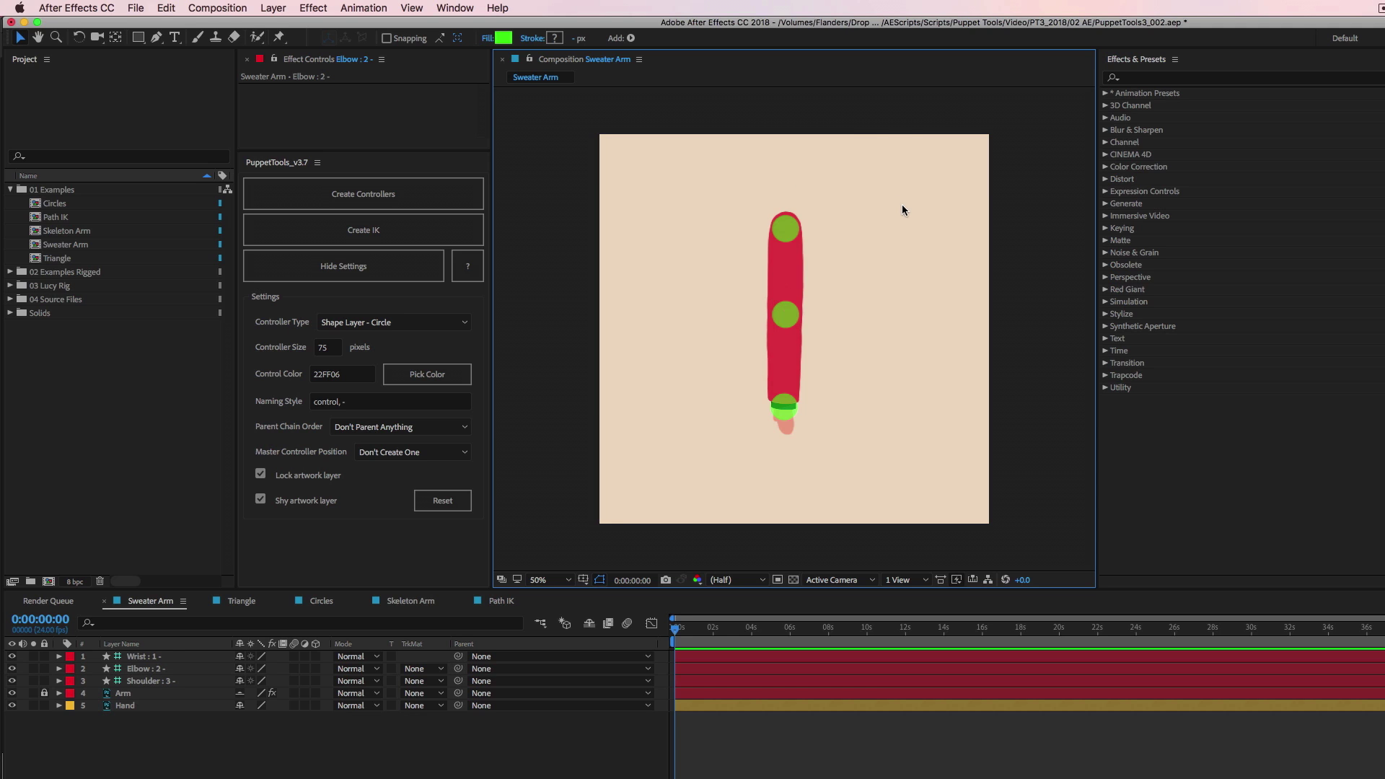
left_click_drag(864, 197, 697, 478)
mouse_move(791, 236)
left_mouse_down()
mouse_move(902, 235)
mouse_move(781, 239)
left_mouse_up()
key("super+z")
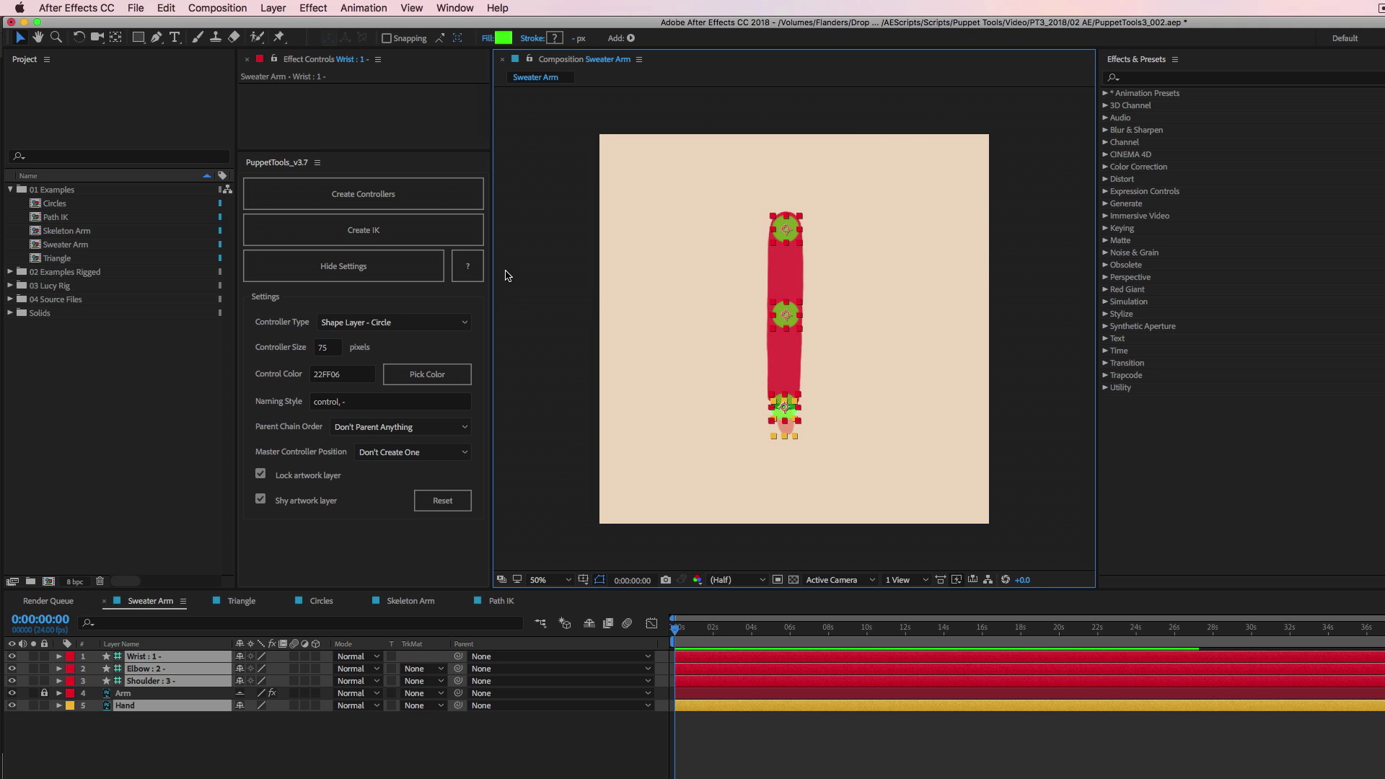
Step: Undo the controllers and recreate them with Master Controller Position set to First Controller
key("ctrl+z")
left_click(418, 460)
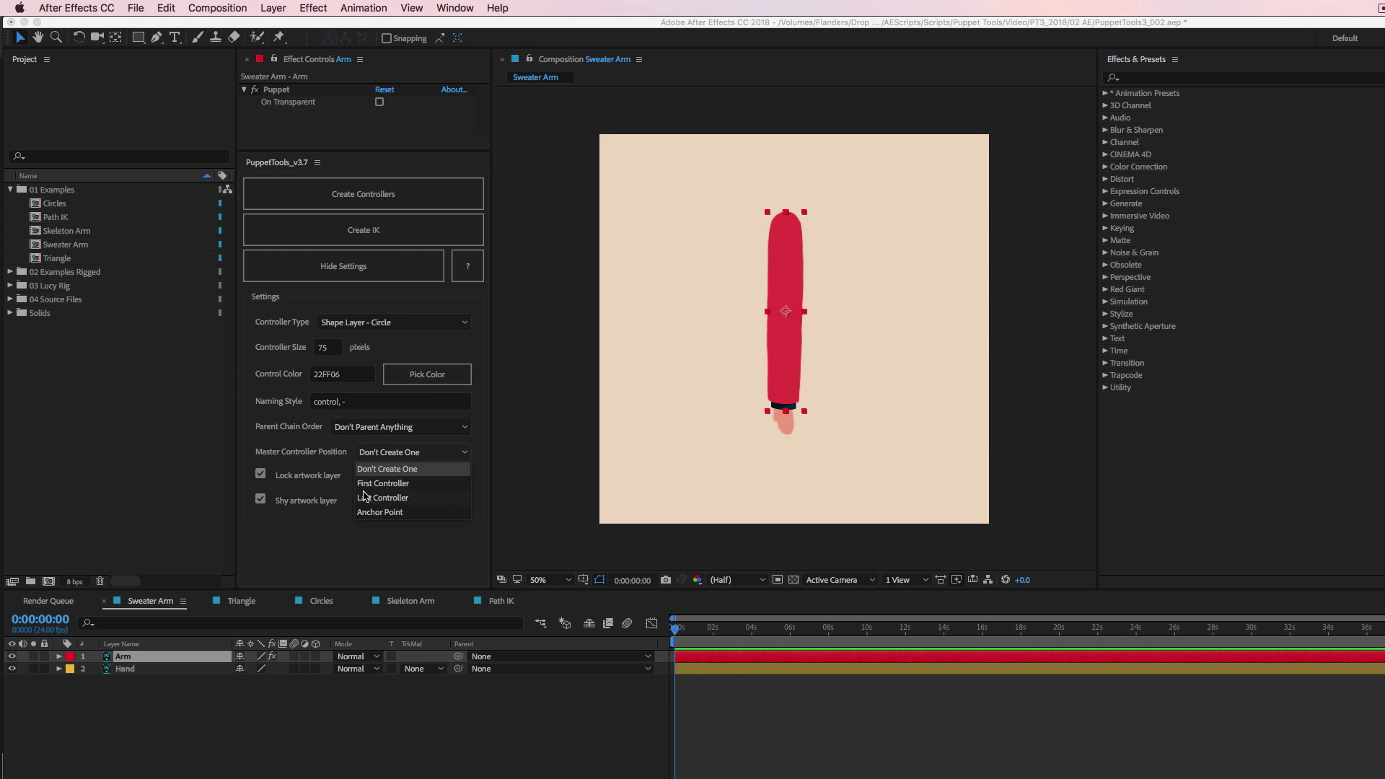
left_click(396, 485)
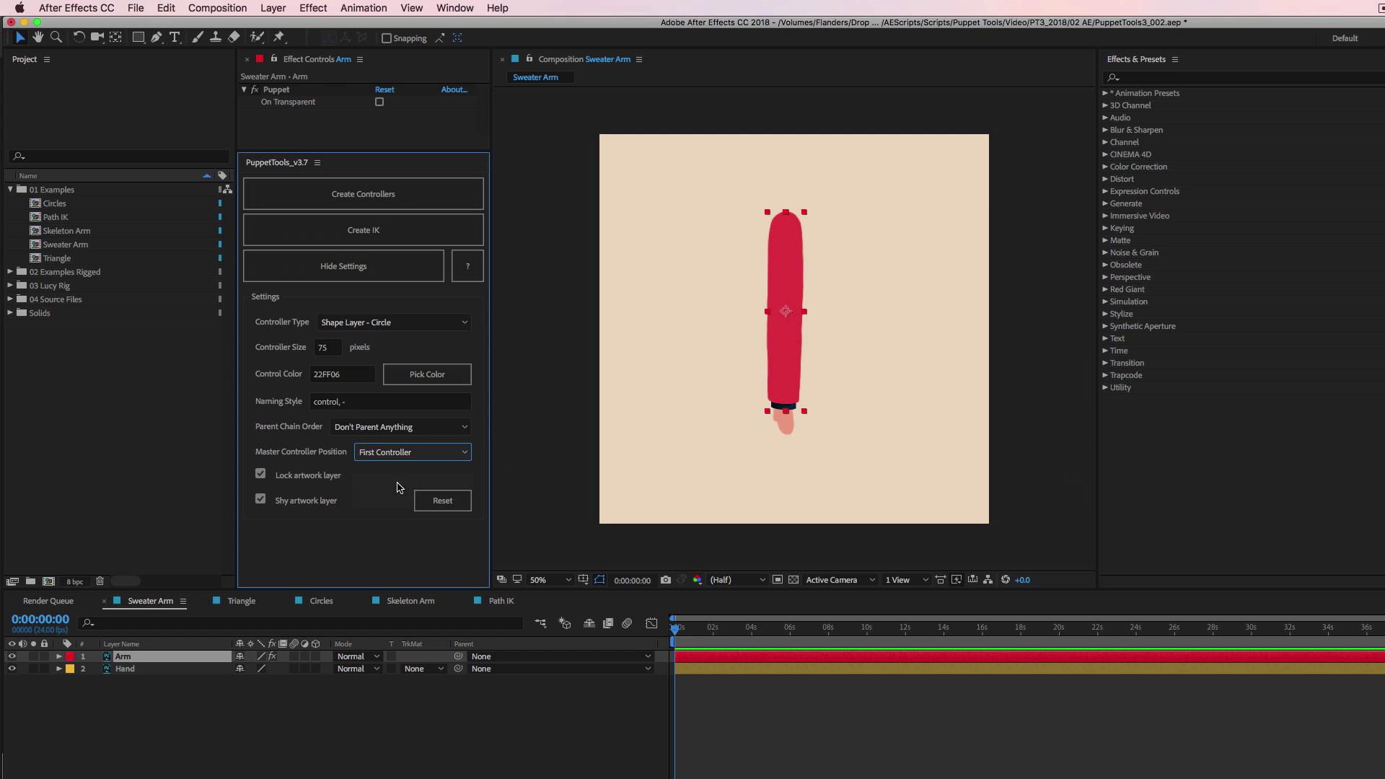
left_click(406, 194)
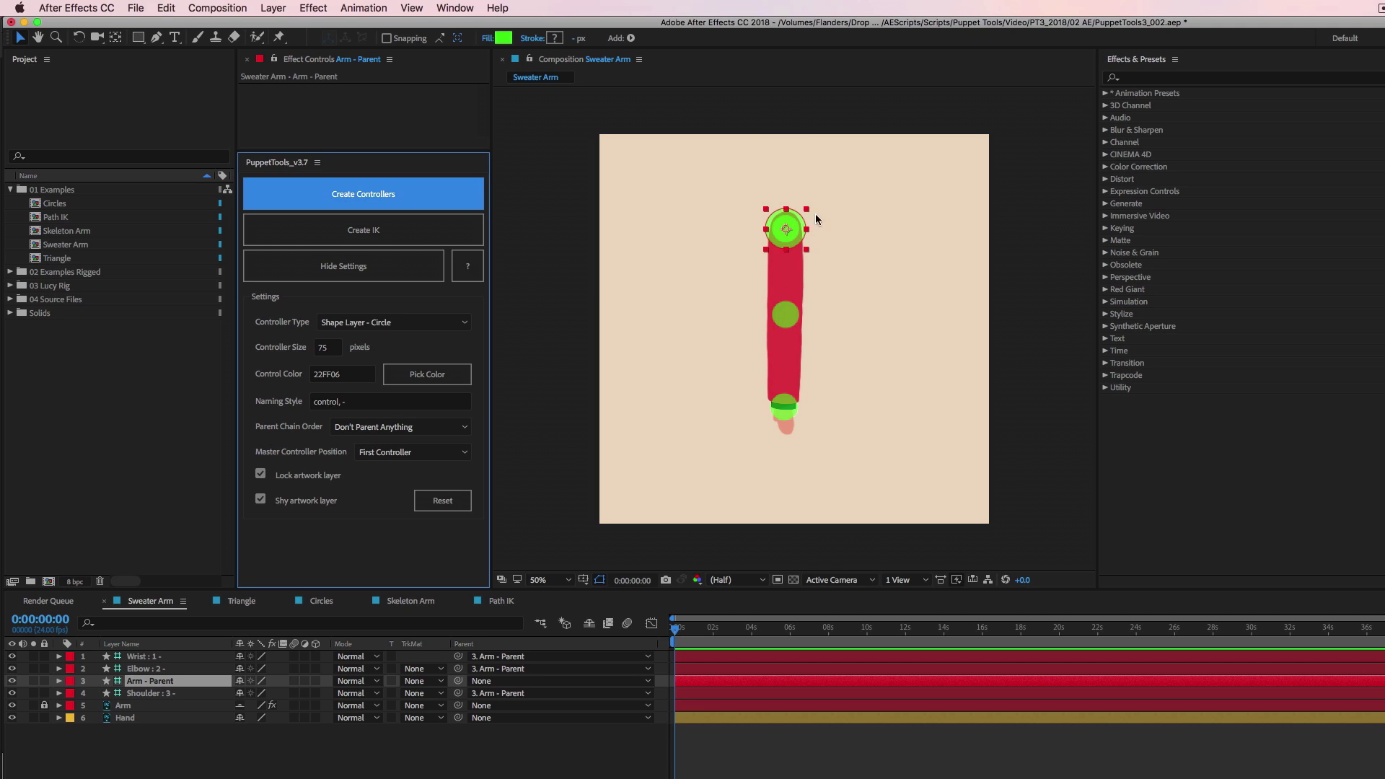
Step: Try moving the whole arm with the master controller at the shoulder, undoing the move
left_click(1052, 202)
left_click_drag(796, 219, 683, 282)
key("super+z")
key("super+z")
key("super+z")
Step: Parent the Hand layer to the Wrist controller and try moving the master controller, undoing that move
left_click(152, 718)
left_click_drag(458, 719, 141, 657)
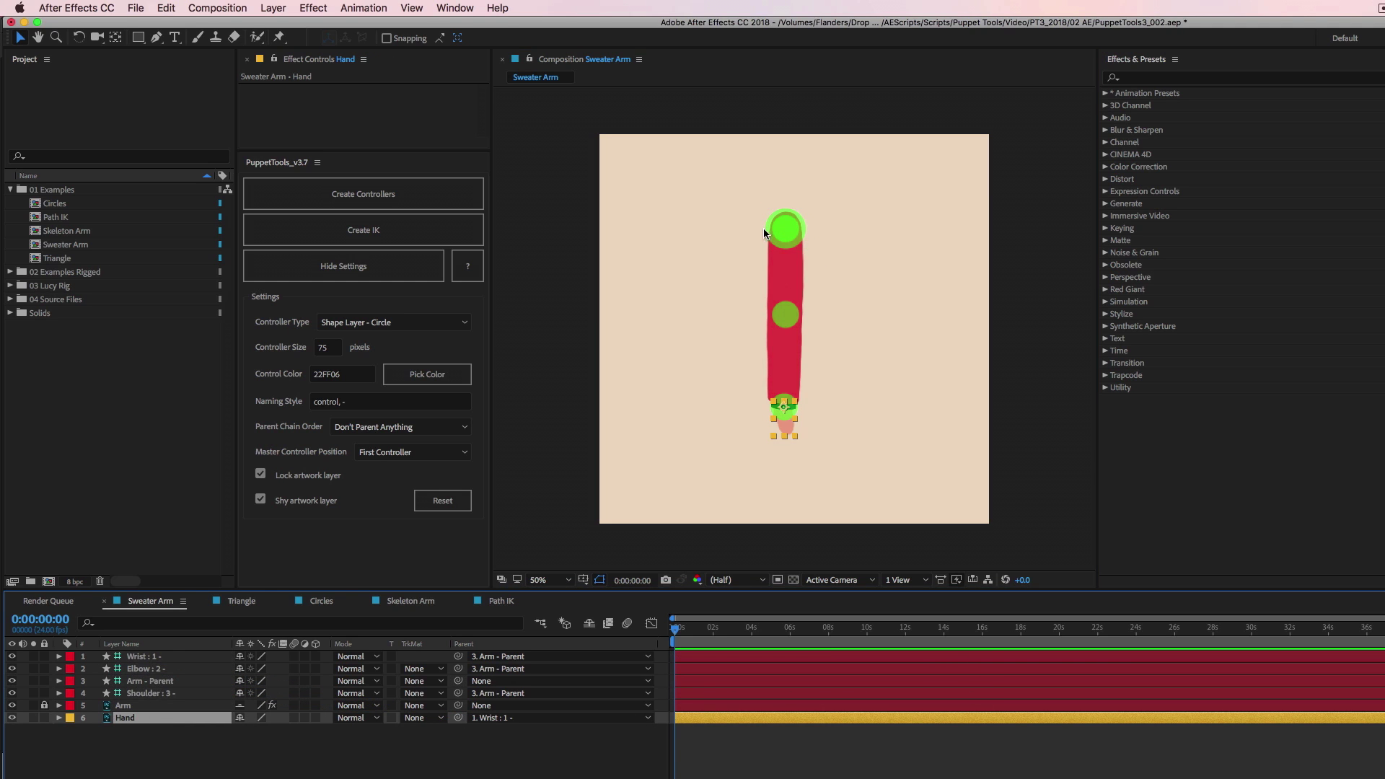
left_click(787, 227)
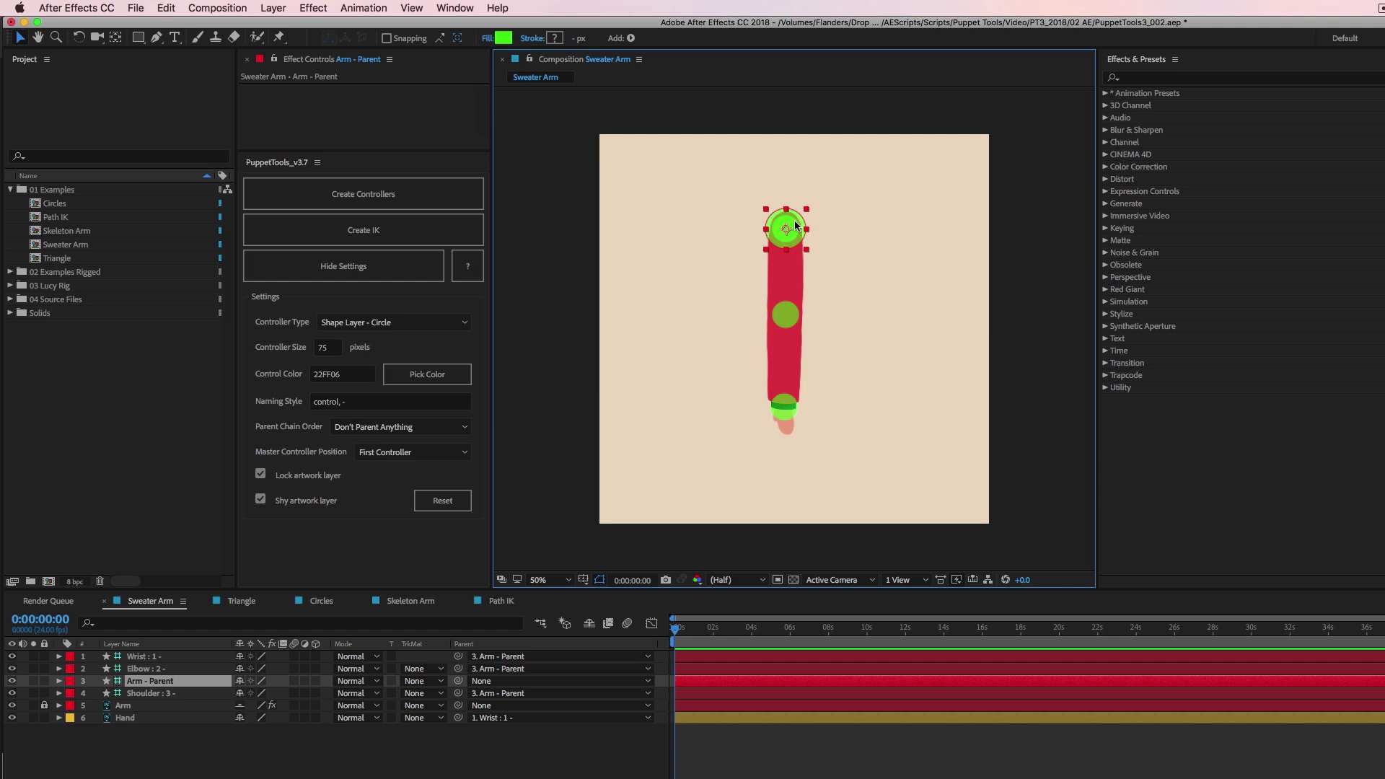
left_click_drag(796, 225, 849, 235)
key("super+z")
Step: Show the rotation of the wrist, elbow and shoulder controllers and try rotating them together, undoing the rotation
left_click(140, 657)
left_click(147, 669, "shift")
left_click(157, 694, "super")
key("r")
left_click_drag(248, 669, 275, 674)
key("super+z")
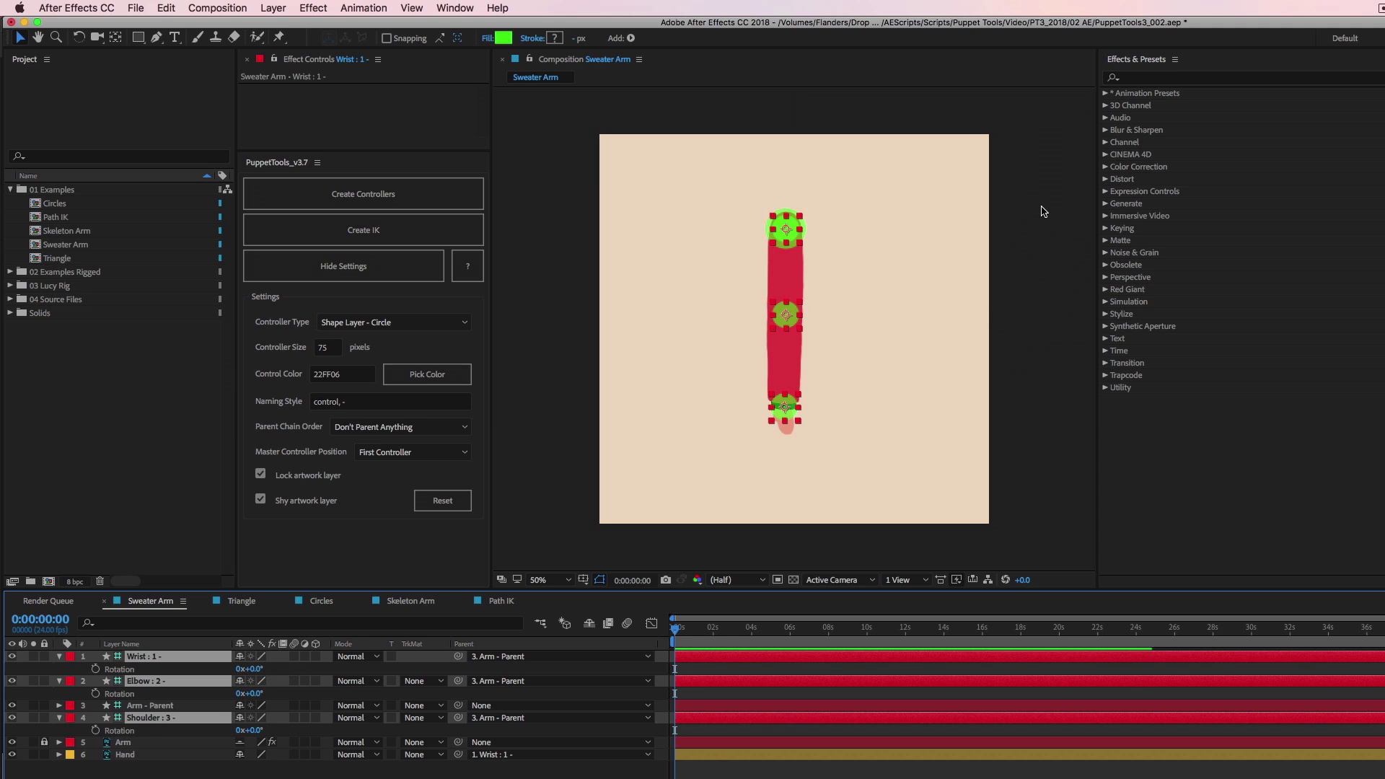
Step: Try moving the arm once more with the Arm - Parent master controller, undoing the move
left_click(1009, 219)
mouse_move(785, 229)
left_mouse_down()
mouse_move(831, 213)
mouse_move(763, 232)
mouse_move(797, 237)
left_mouse_up()
key("super+z")
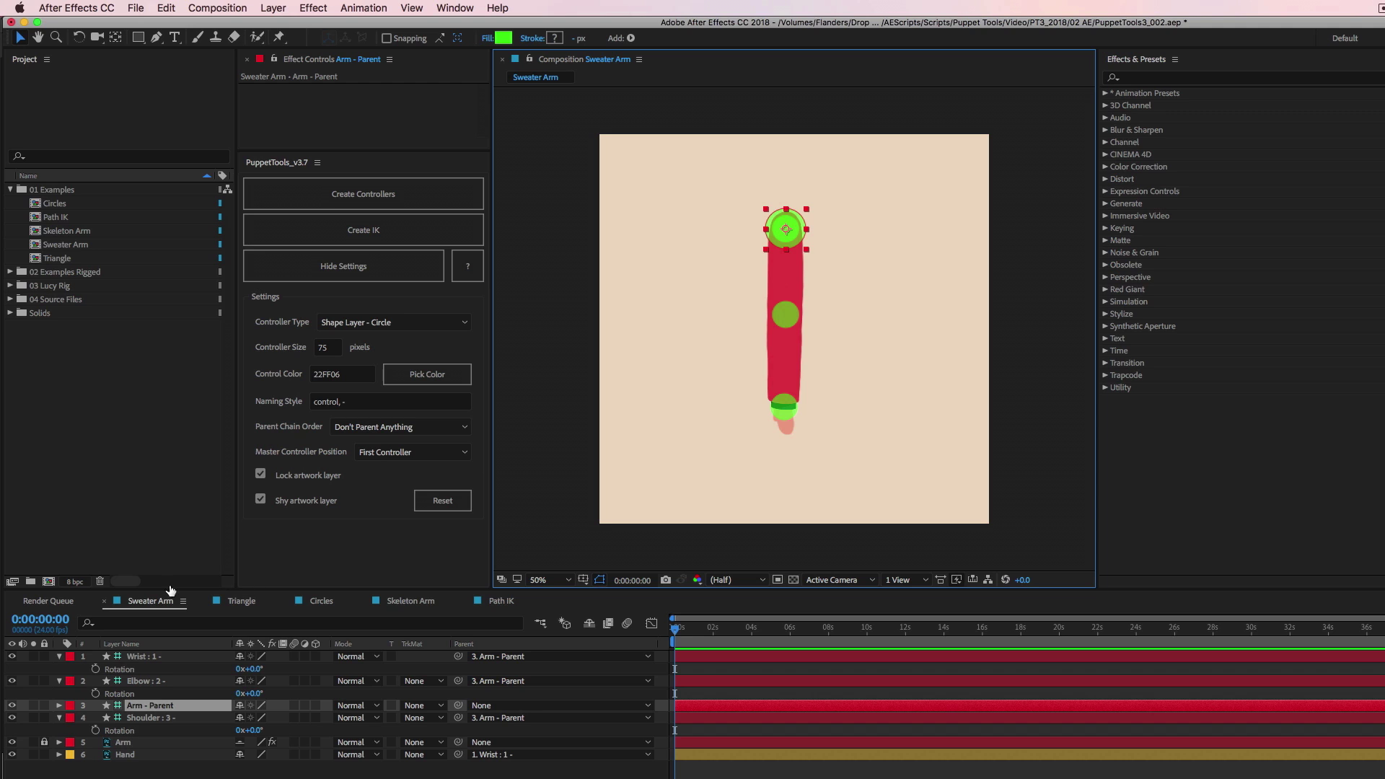
Step: Undo the Arm's controllers and create them again with Shy artwork layer turned off and Lock artwork layer on
key("super+z")
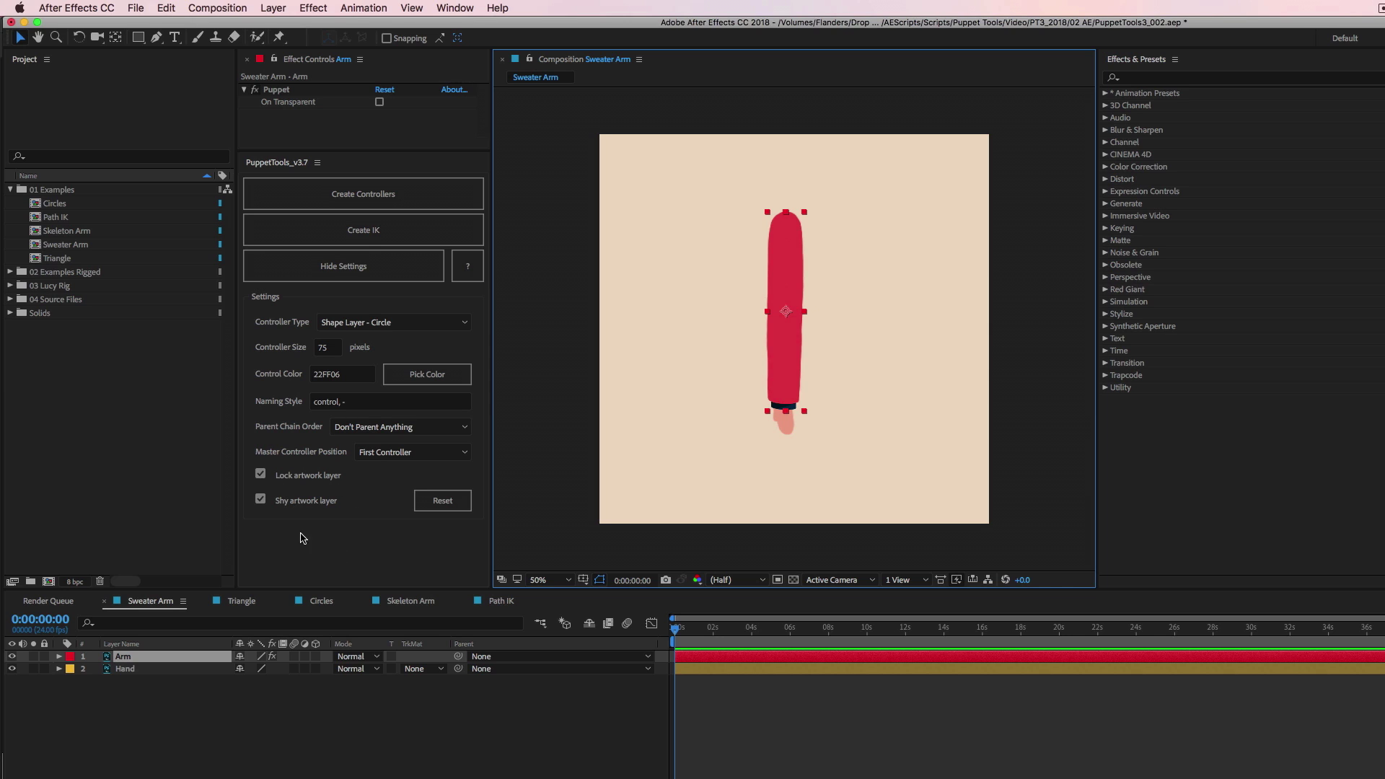
left_click(261, 499)
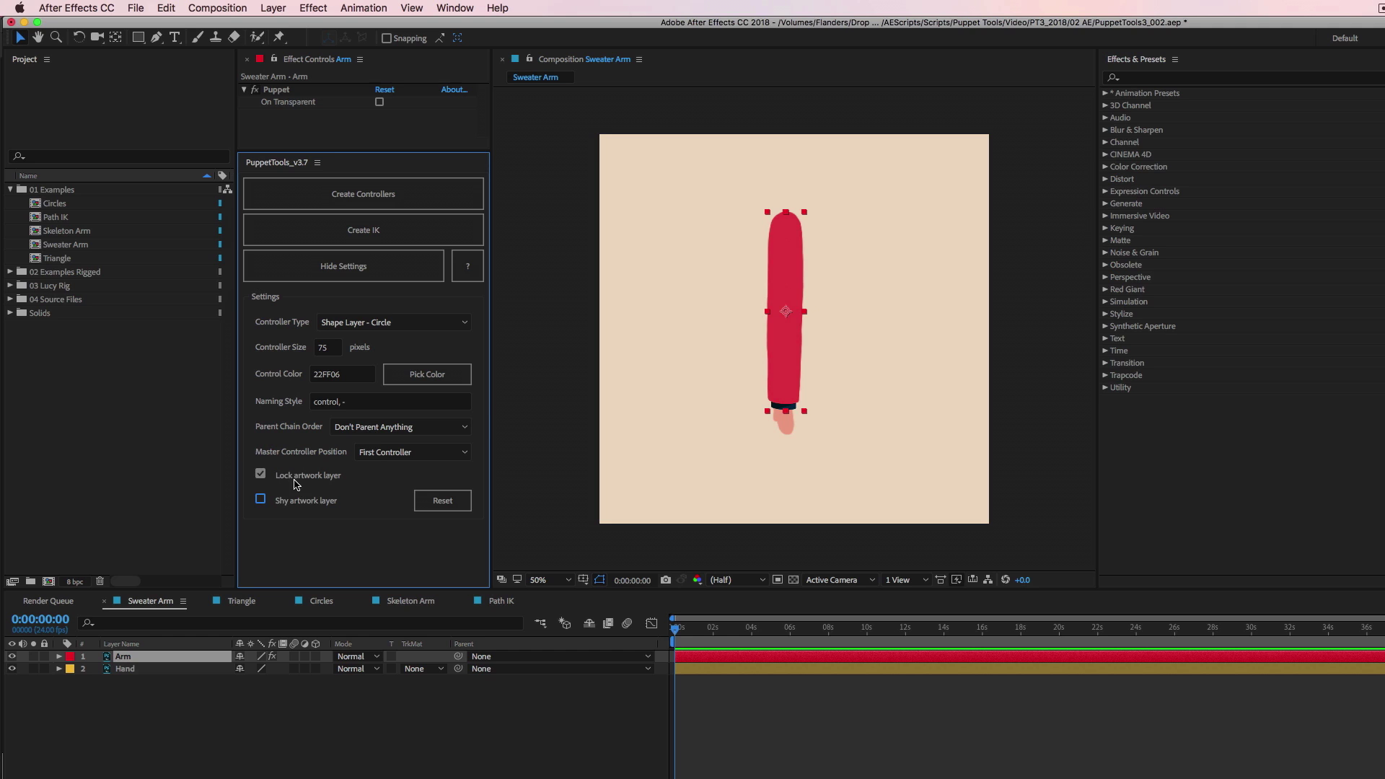
left_click(404, 192)
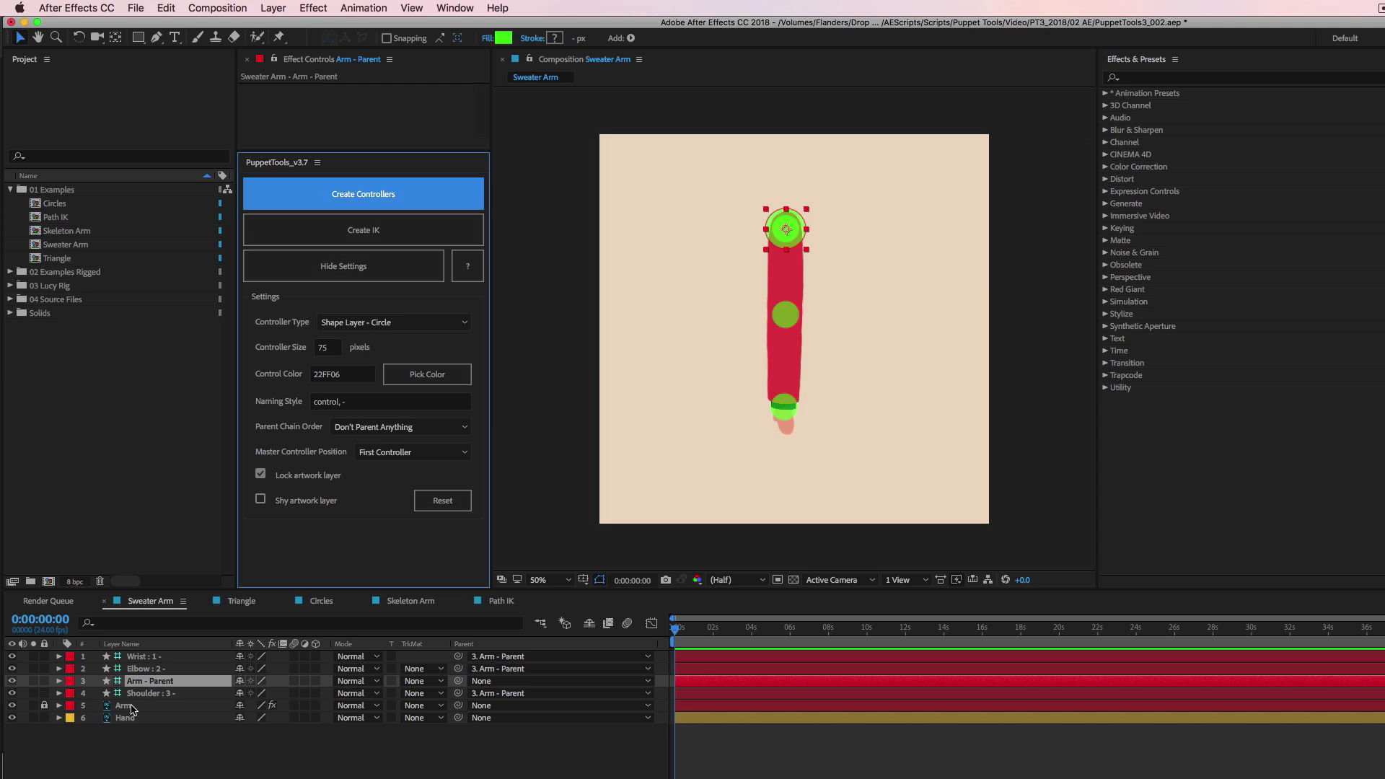
Step: Try selecting the locked Arm artwork in the timeline and composition, and try moving the Elbow controller, undoing each move
left_click(128, 711)
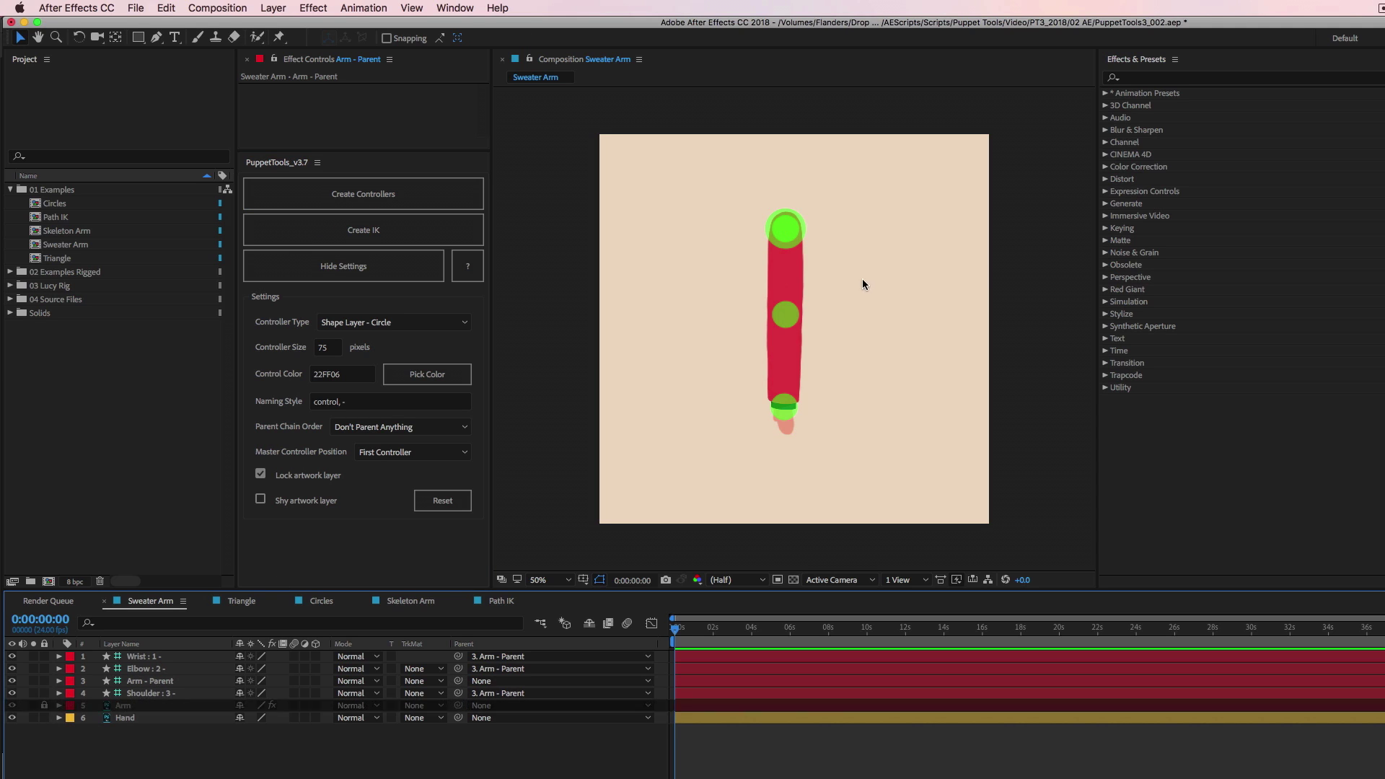
left_click_drag(725, 277, 924, 266)
left_click_drag(850, 336, 697, 384)
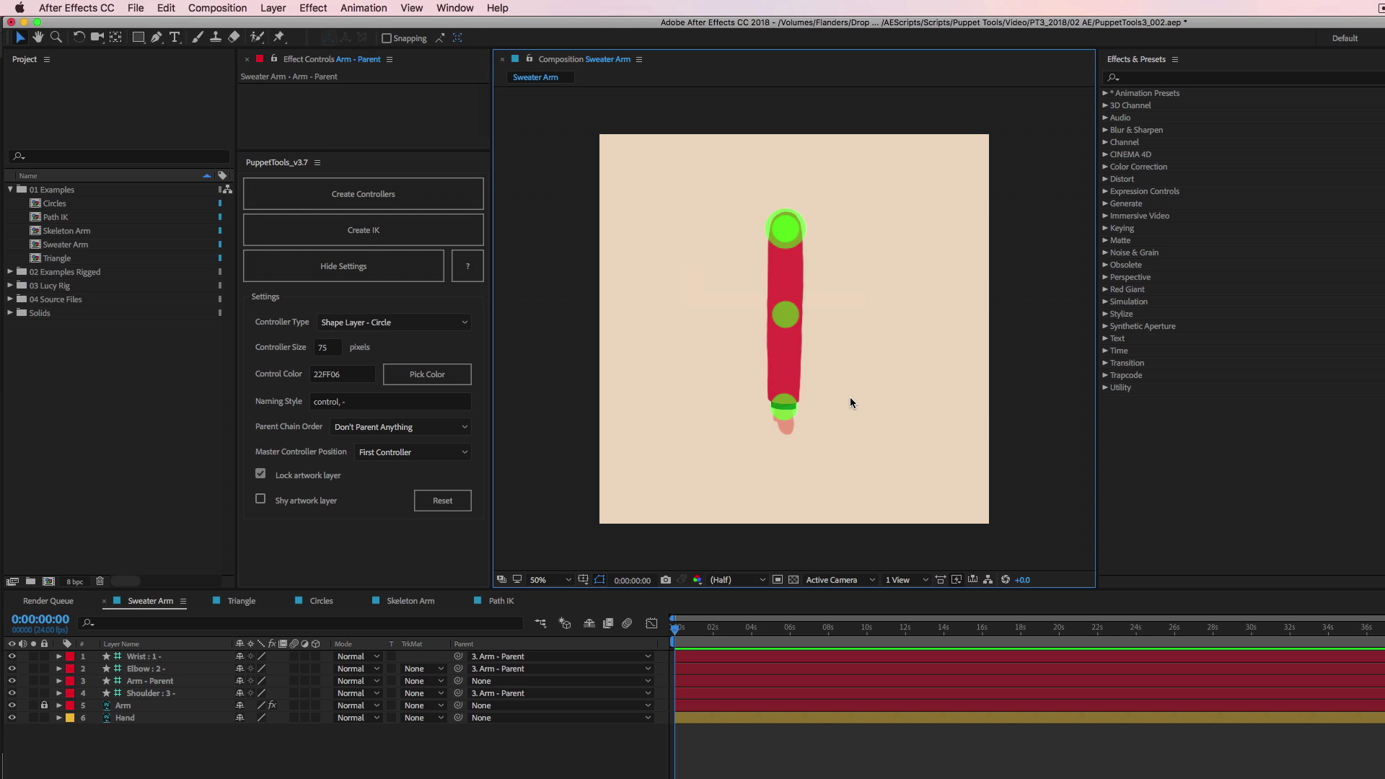
left_click_drag(835, 288, 944, 292)
key("super+z")
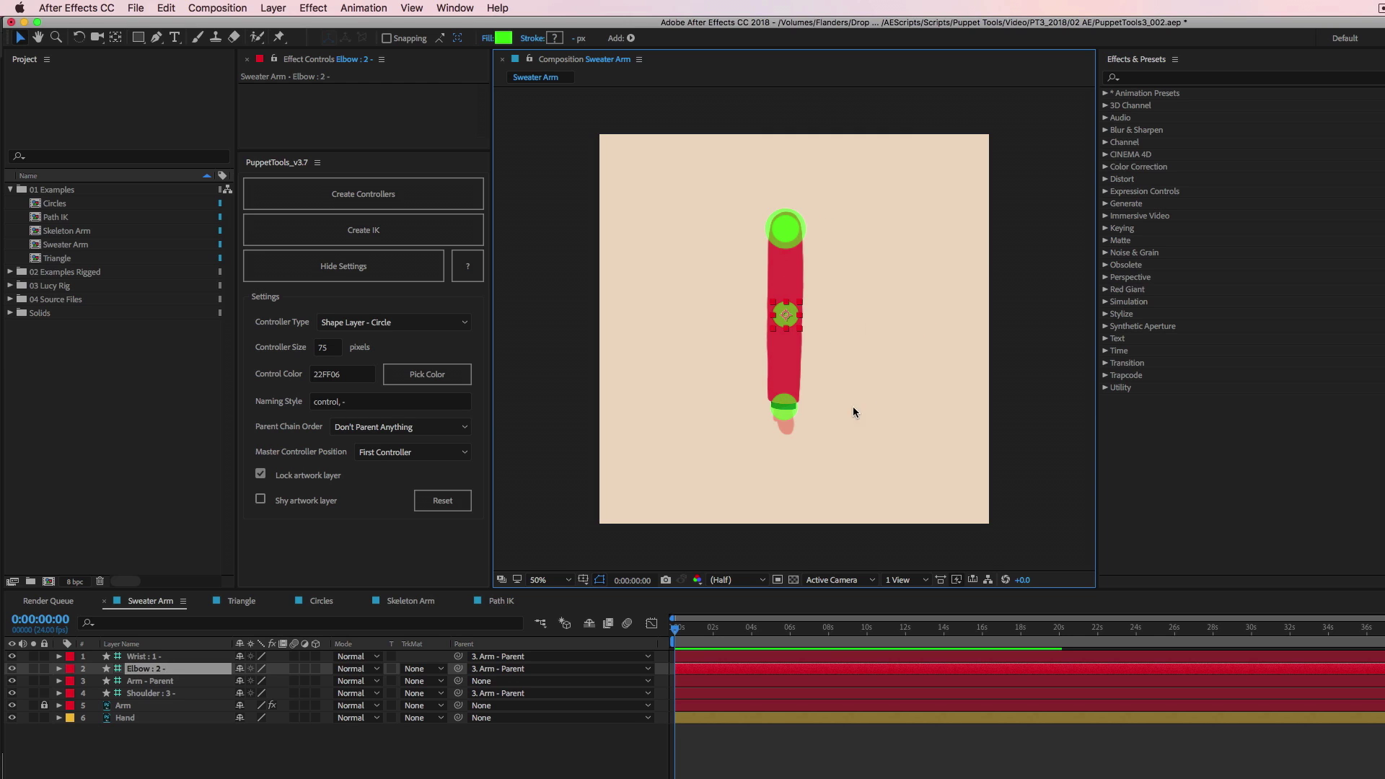
left_click(842, 358)
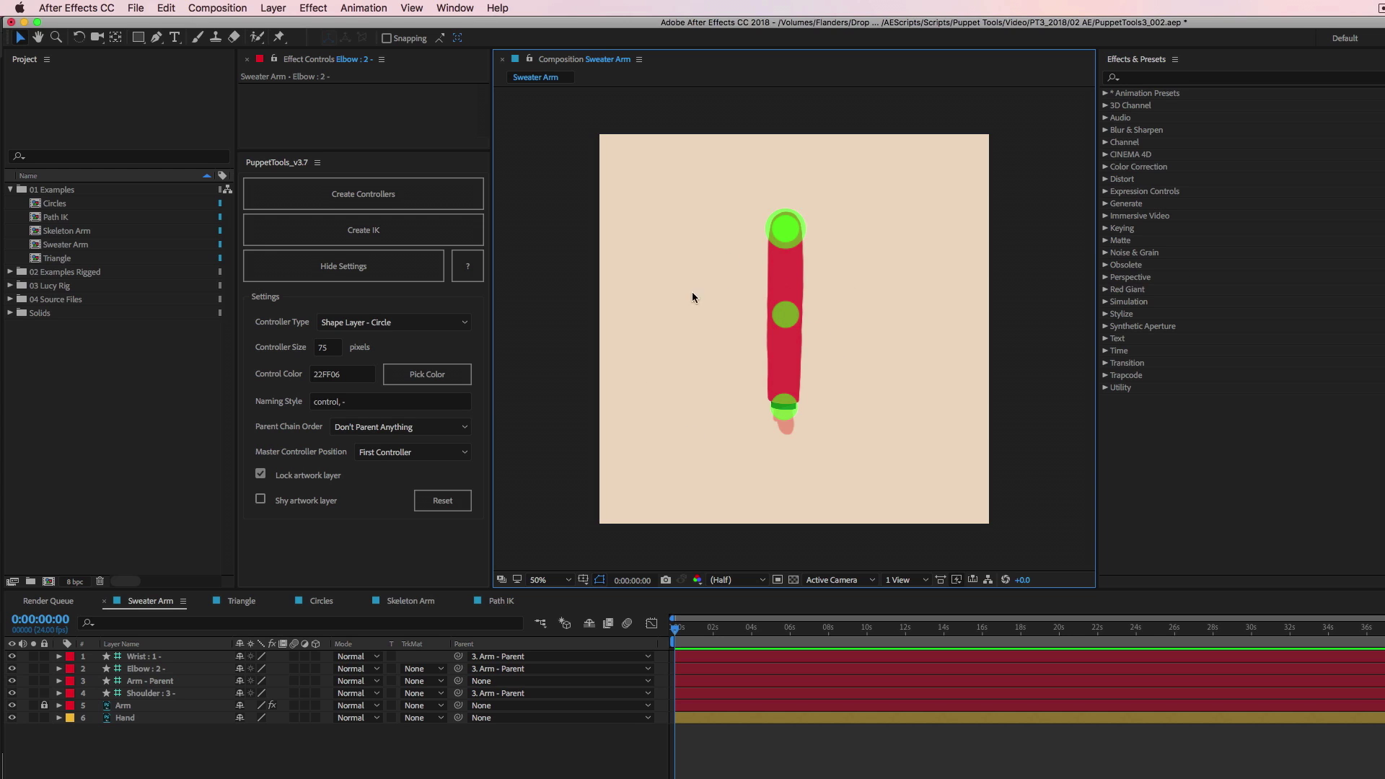
left_click(205, 720)
left_click_drag(872, 291, 757, 433)
left_click(871, 330)
left_click_drag(789, 312, 904, 295)
key("super+z")
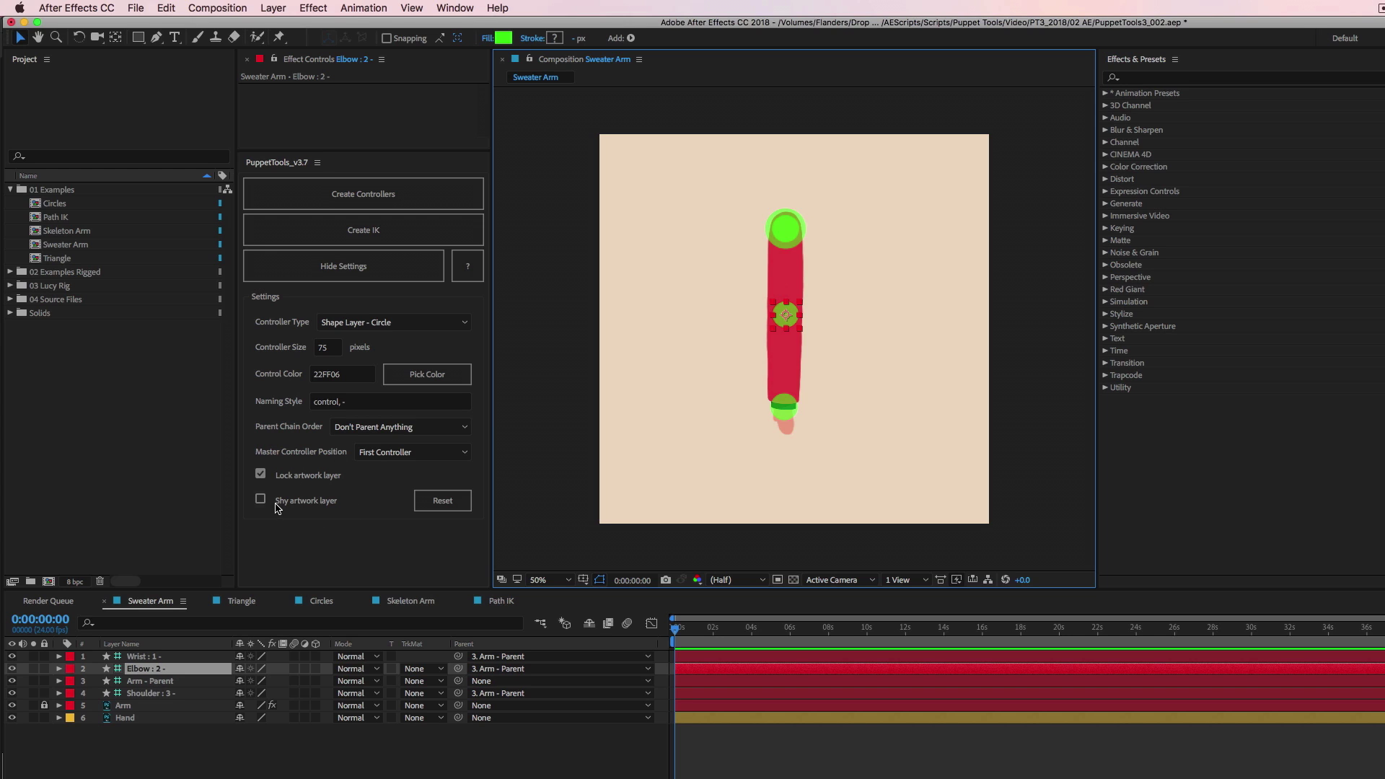
Step: Undo the controllers, recreate them with Shy artwork layer turned on, and hide the shy layers in the timeline
left_click(287, 525)
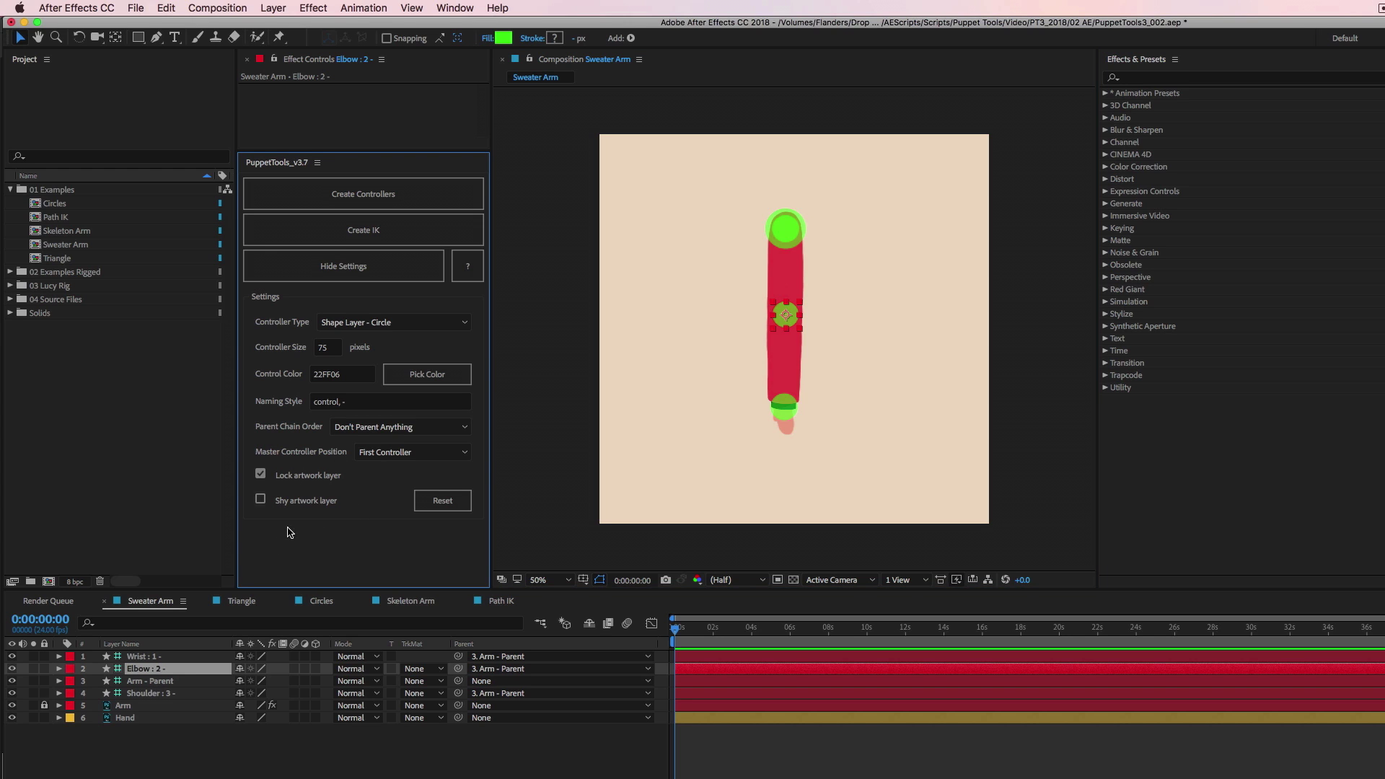
key("super+z")
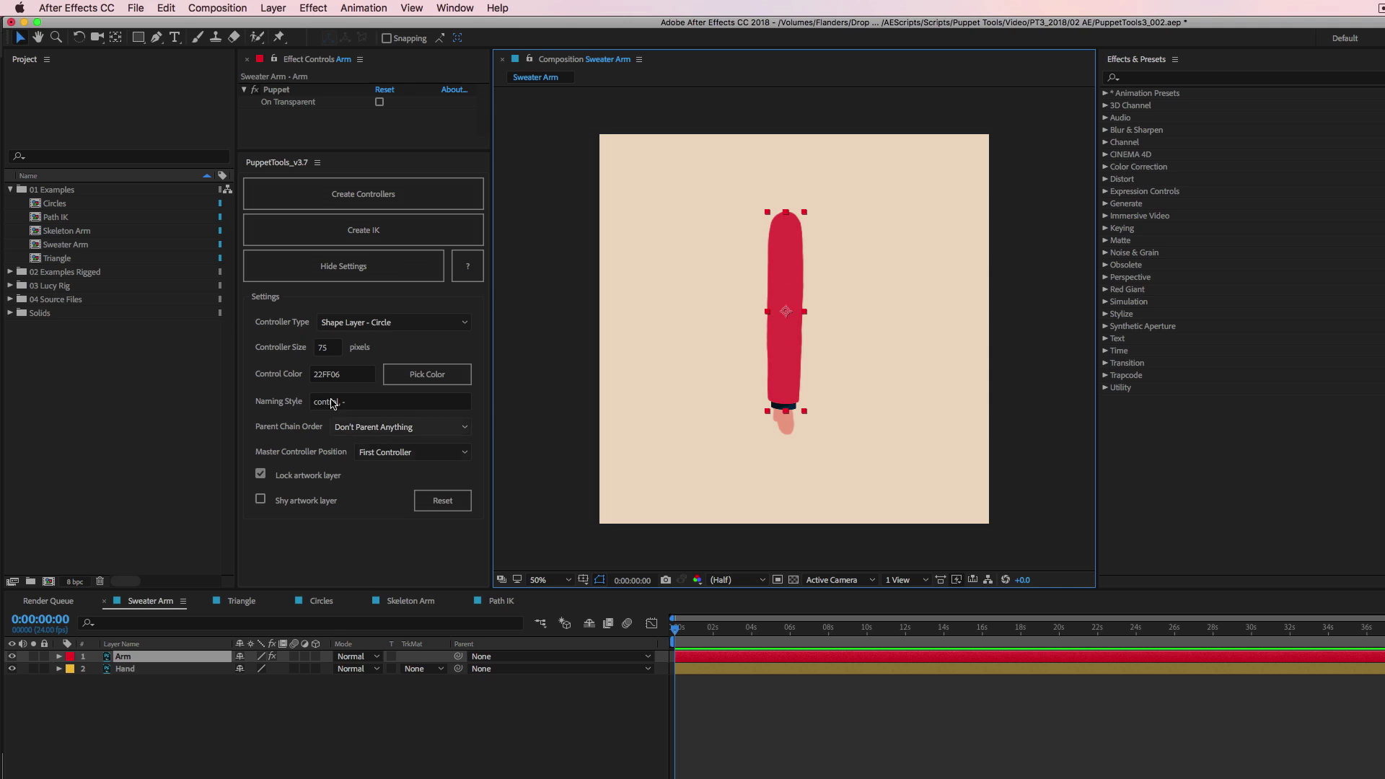
left_click(261, 500)
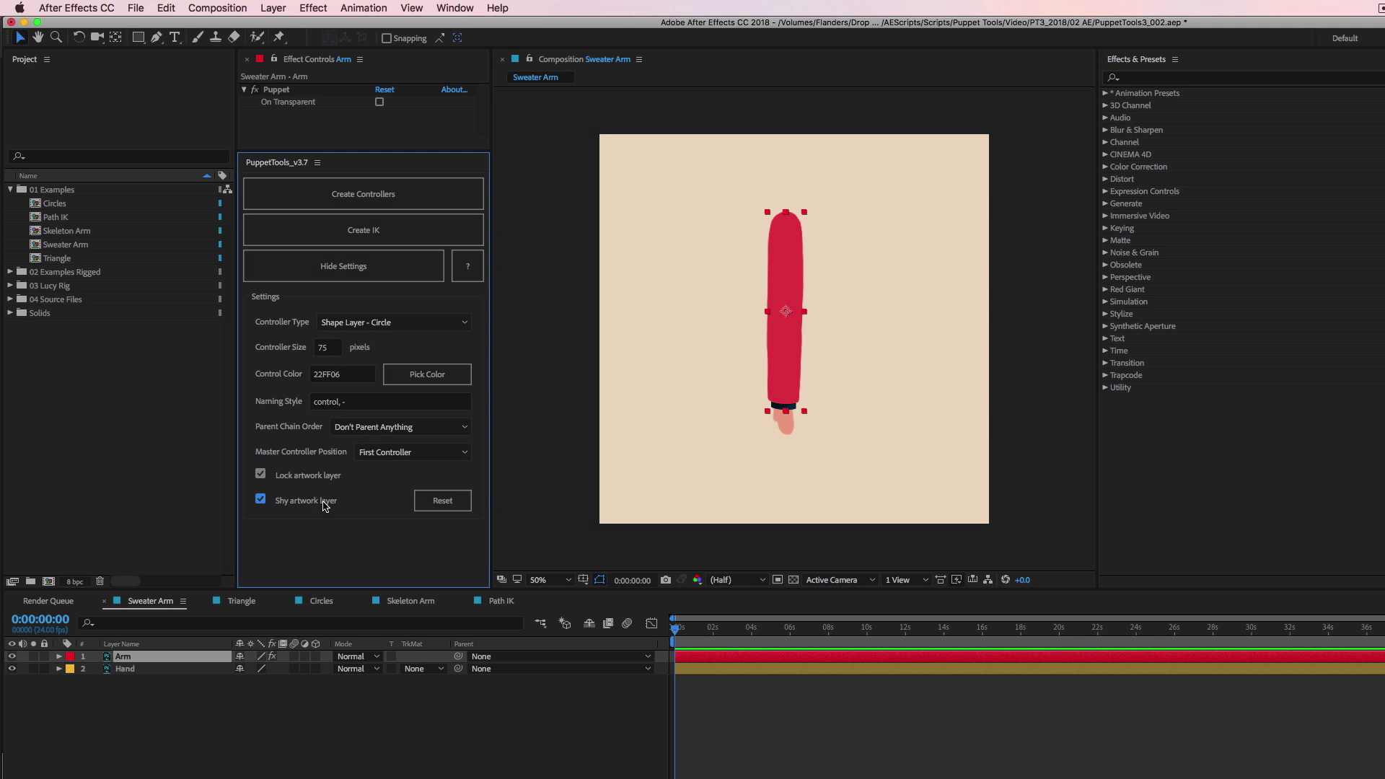
left_click(388, 193)
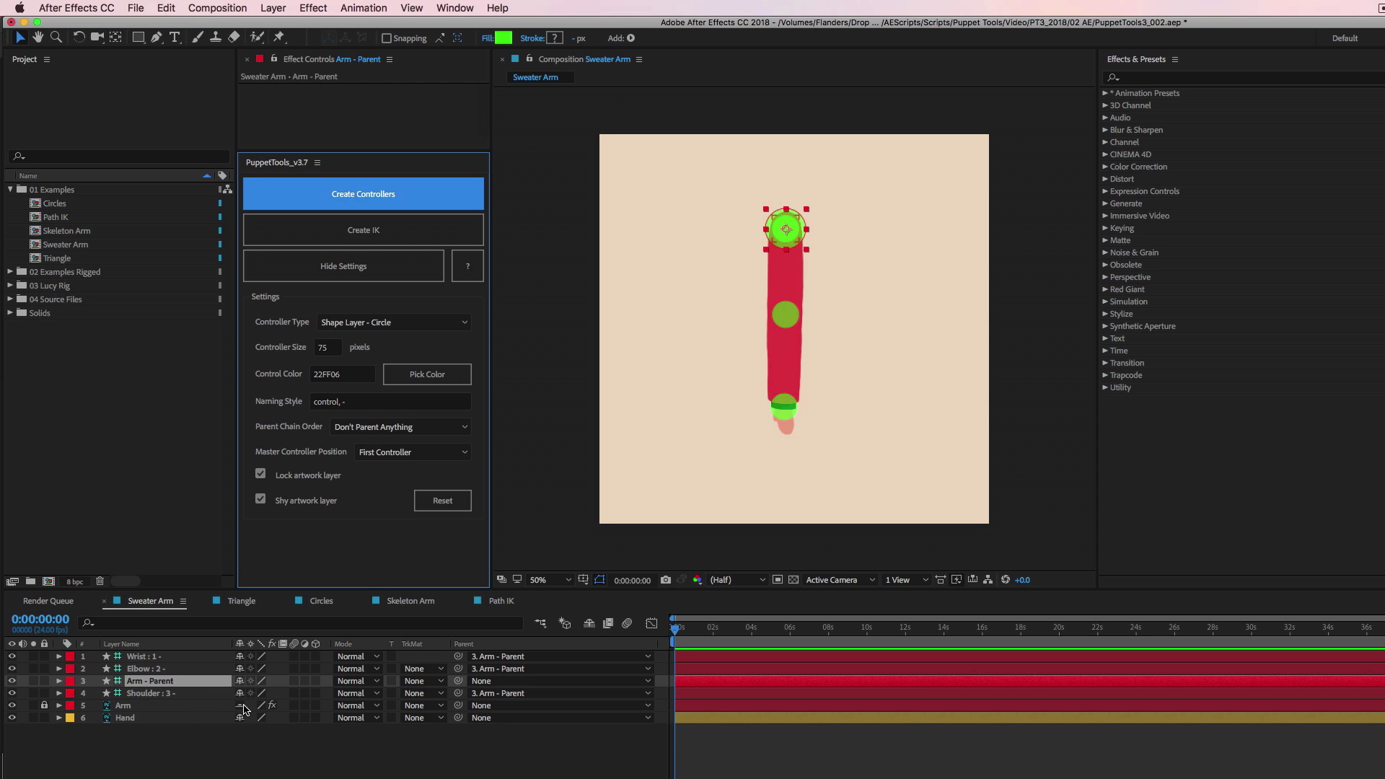
left_click(589, 624)
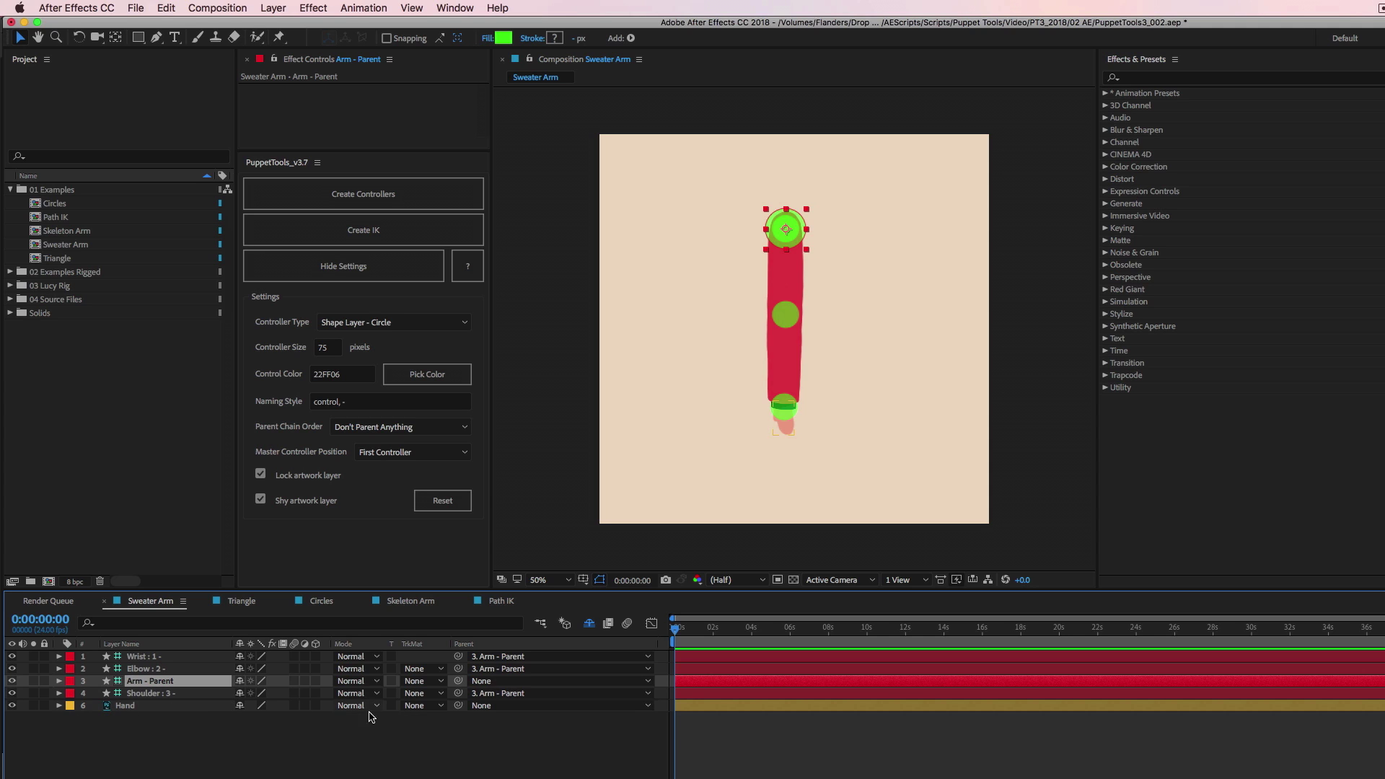
Step: Show the Rotation of the Wrist, Elbow, Arm - Parent and Shoulder layers, and undo hiding the shy layers and creating the controllers
left_click(158, 657)
left_click(157, 669)
left_click(163, 684)
left_click(158, 657)
left_click(166, 693)
left_click(156, 658, "shift")
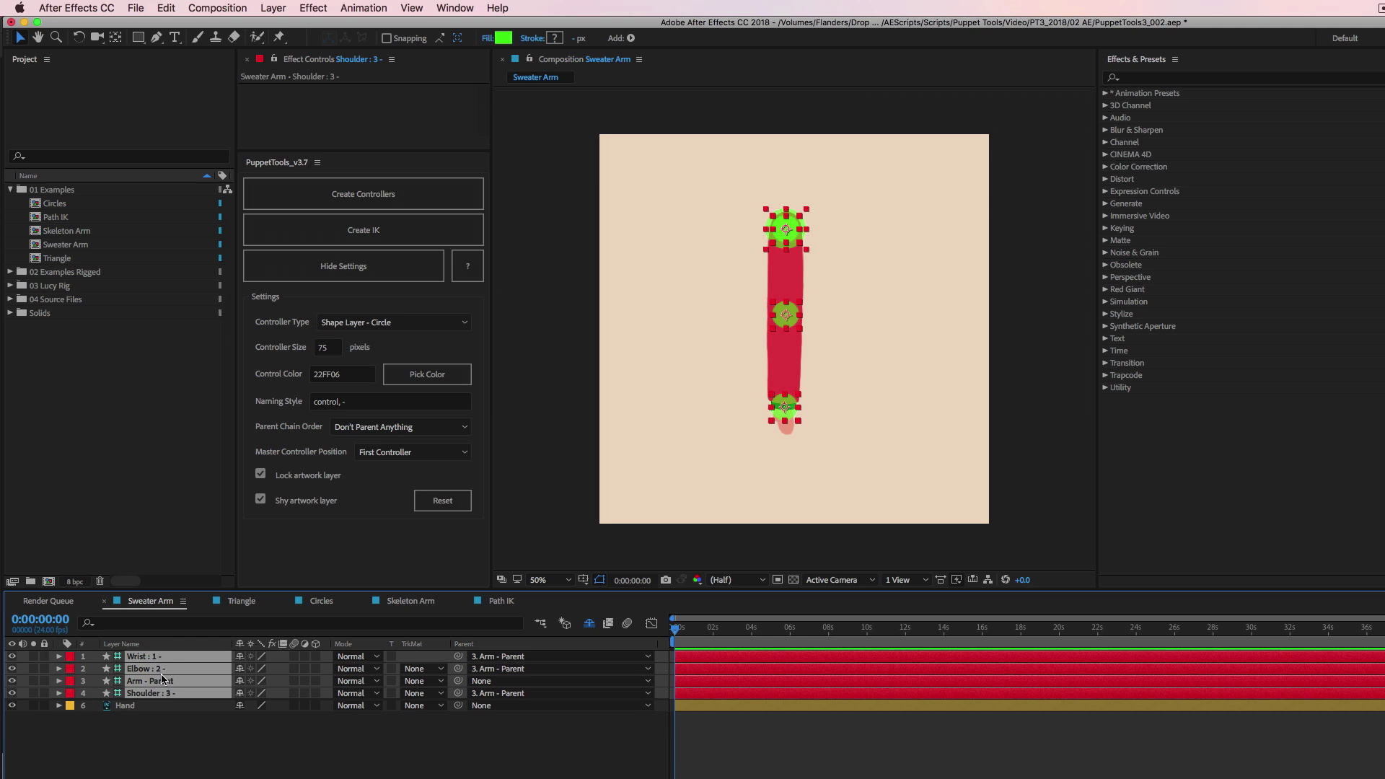
key("r")
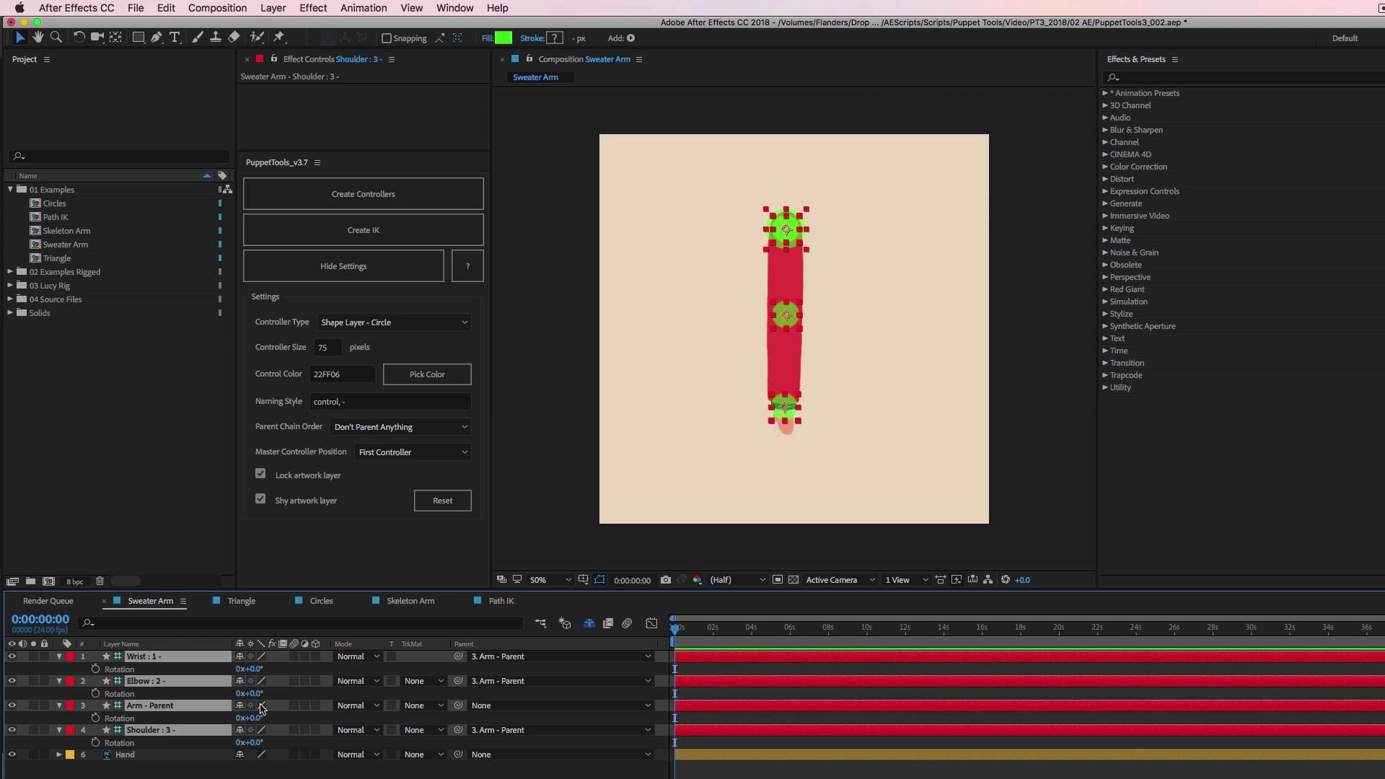
key("super+z")
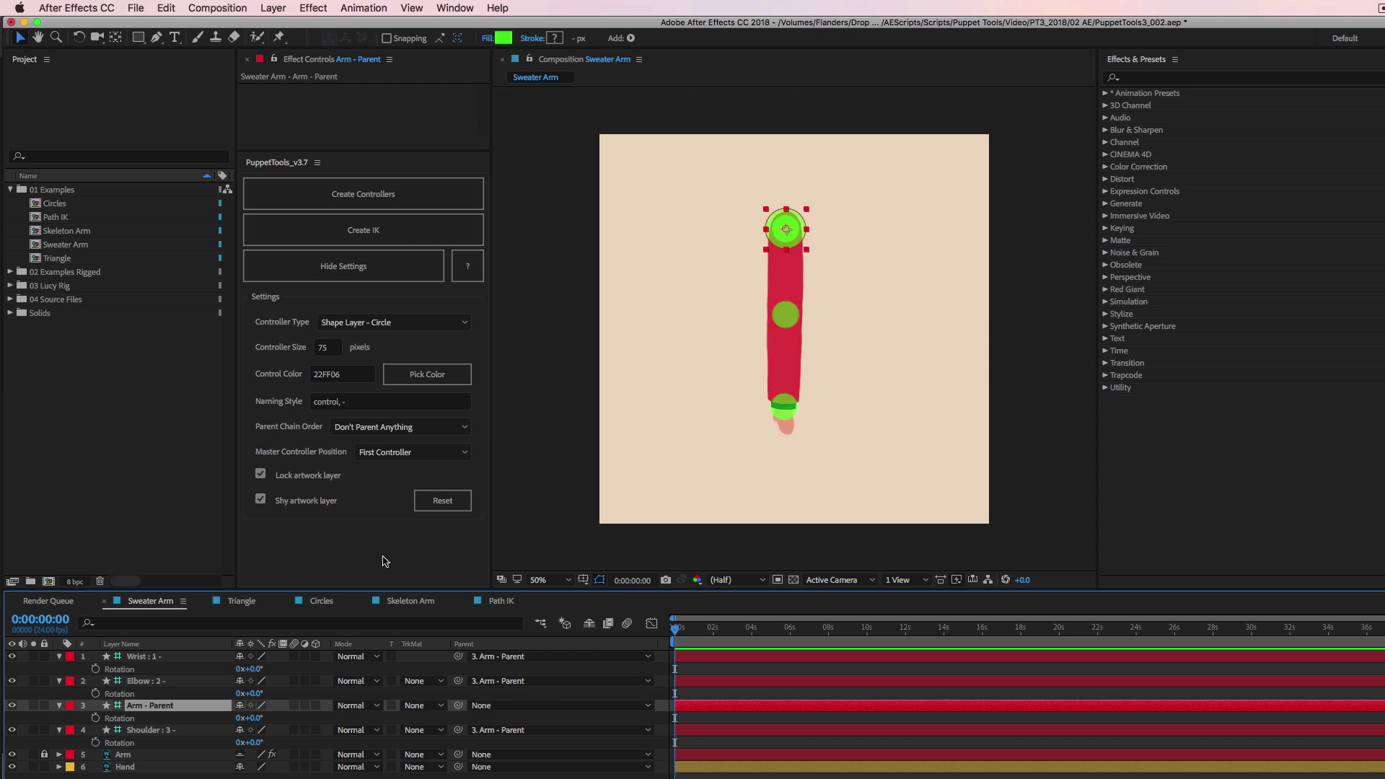
key("super+z")
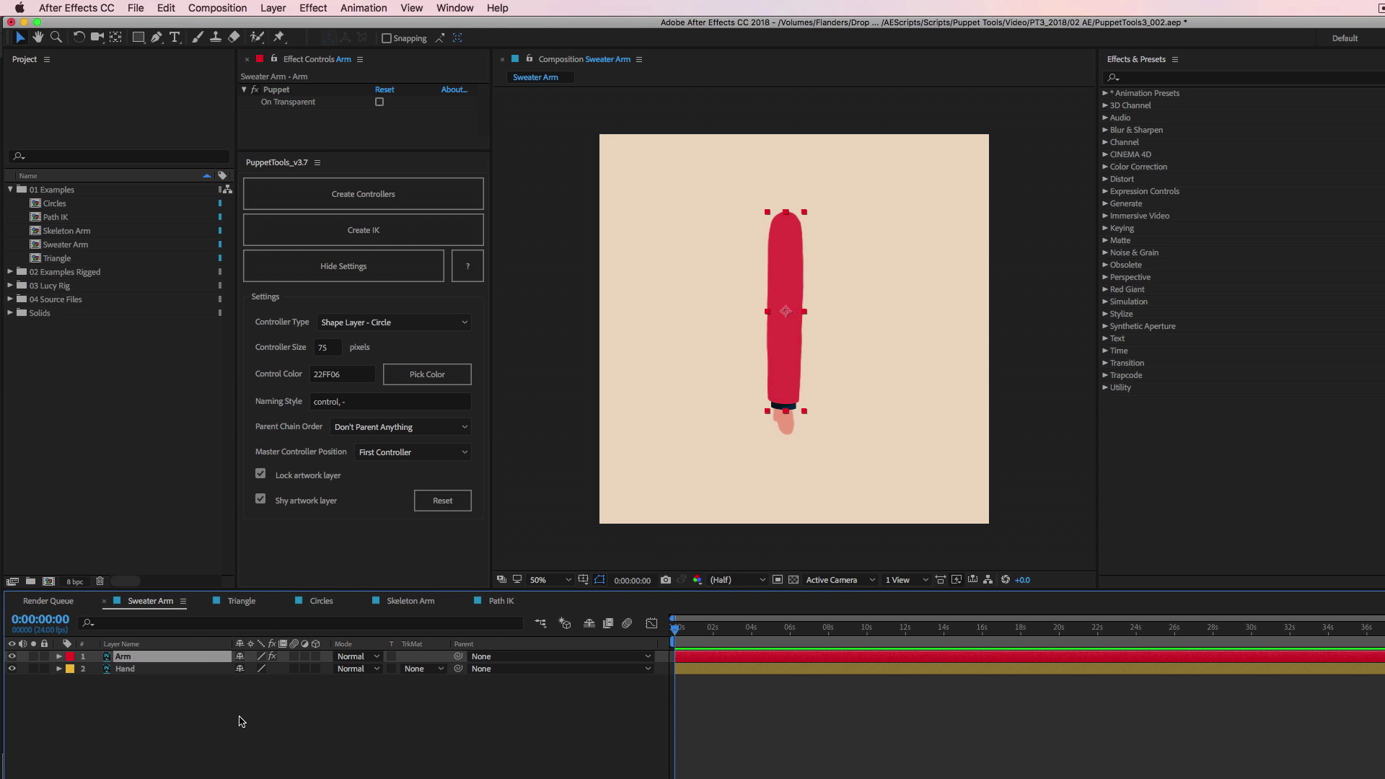
Step: Enter control color asdf, size 7asdf, naming style asd and master position Last Controller, and reset all settings to their defaults
left_click(377, 228)
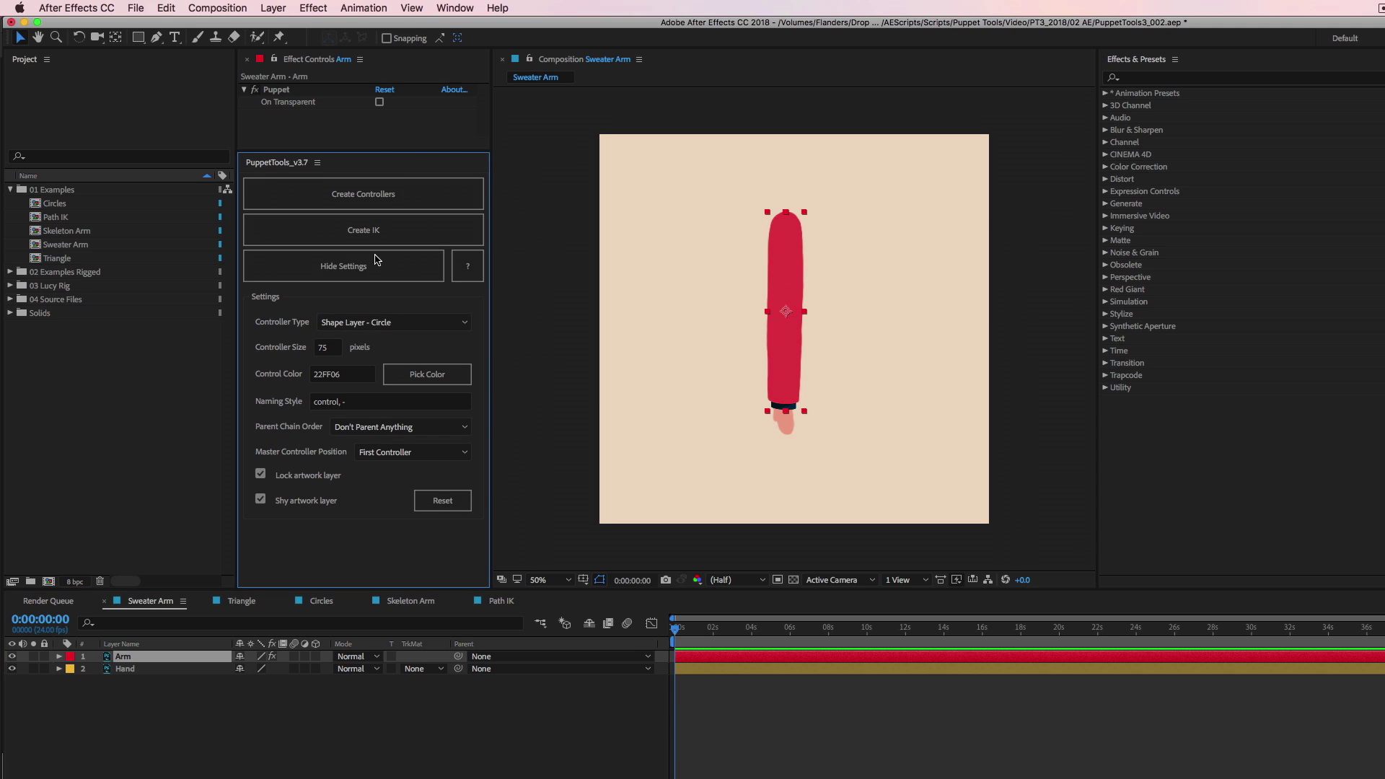
left_click_drag(348, 375, 313, 367)
type("asdf")
left_click(328, 347)
type("asdf")
left_click(379, 322)
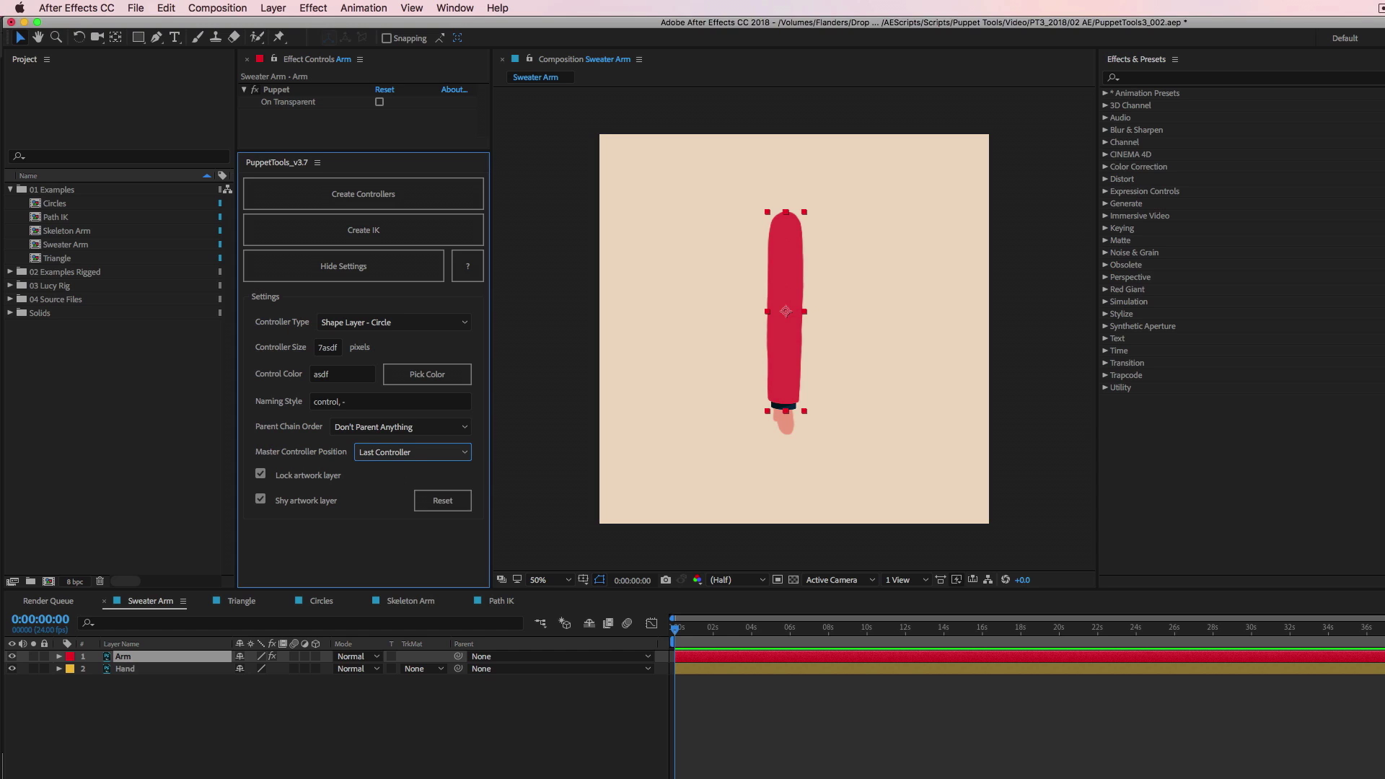
left_click(400, 427)
left_click(373, 442)
left_click(390, 401)
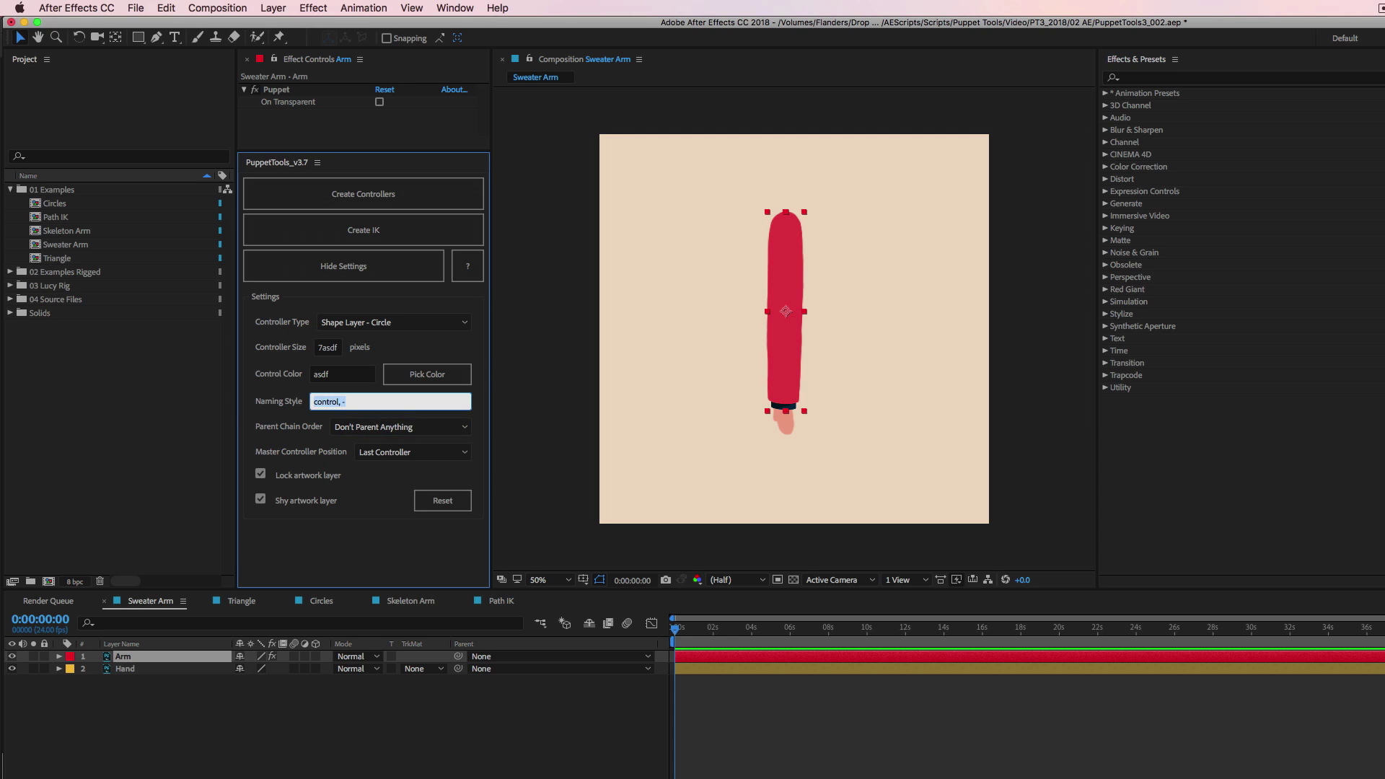
type("asd")
key("Return")
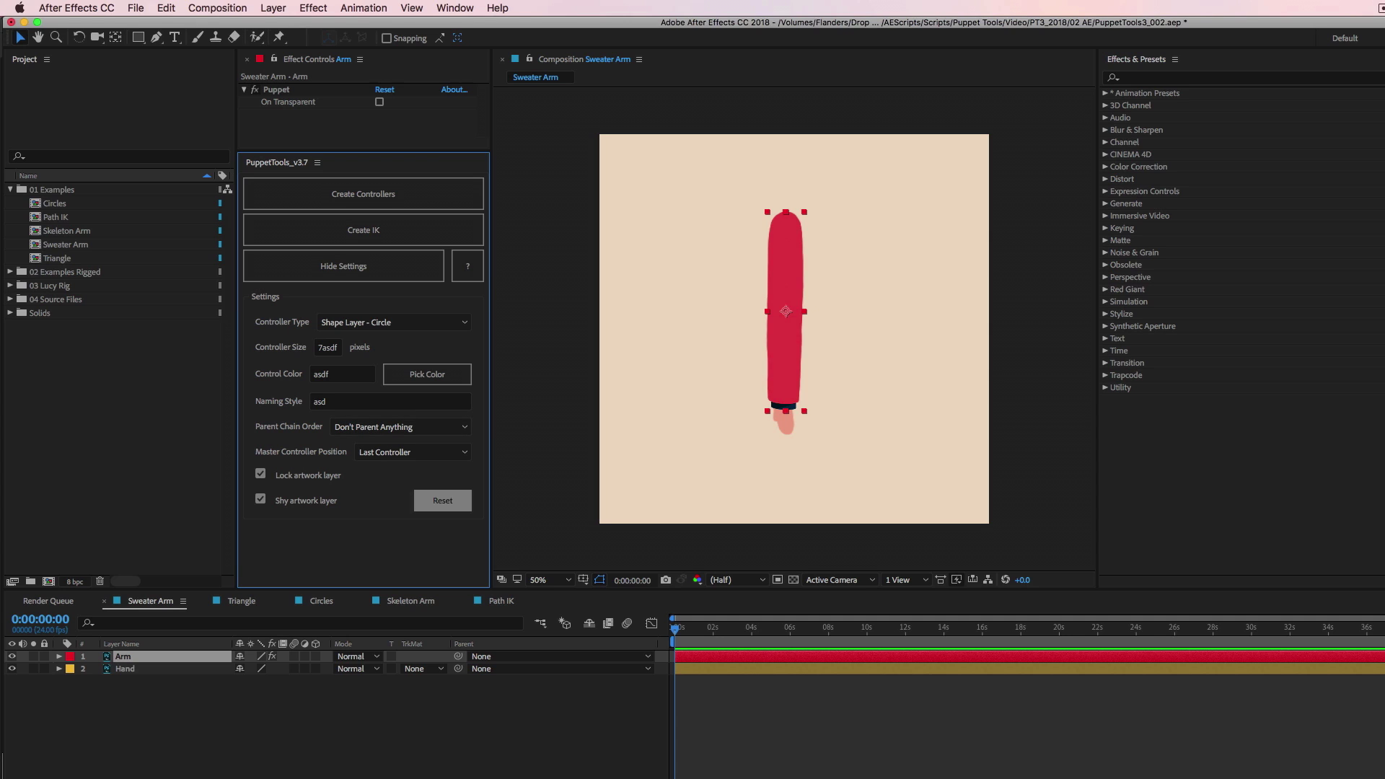
key("space")
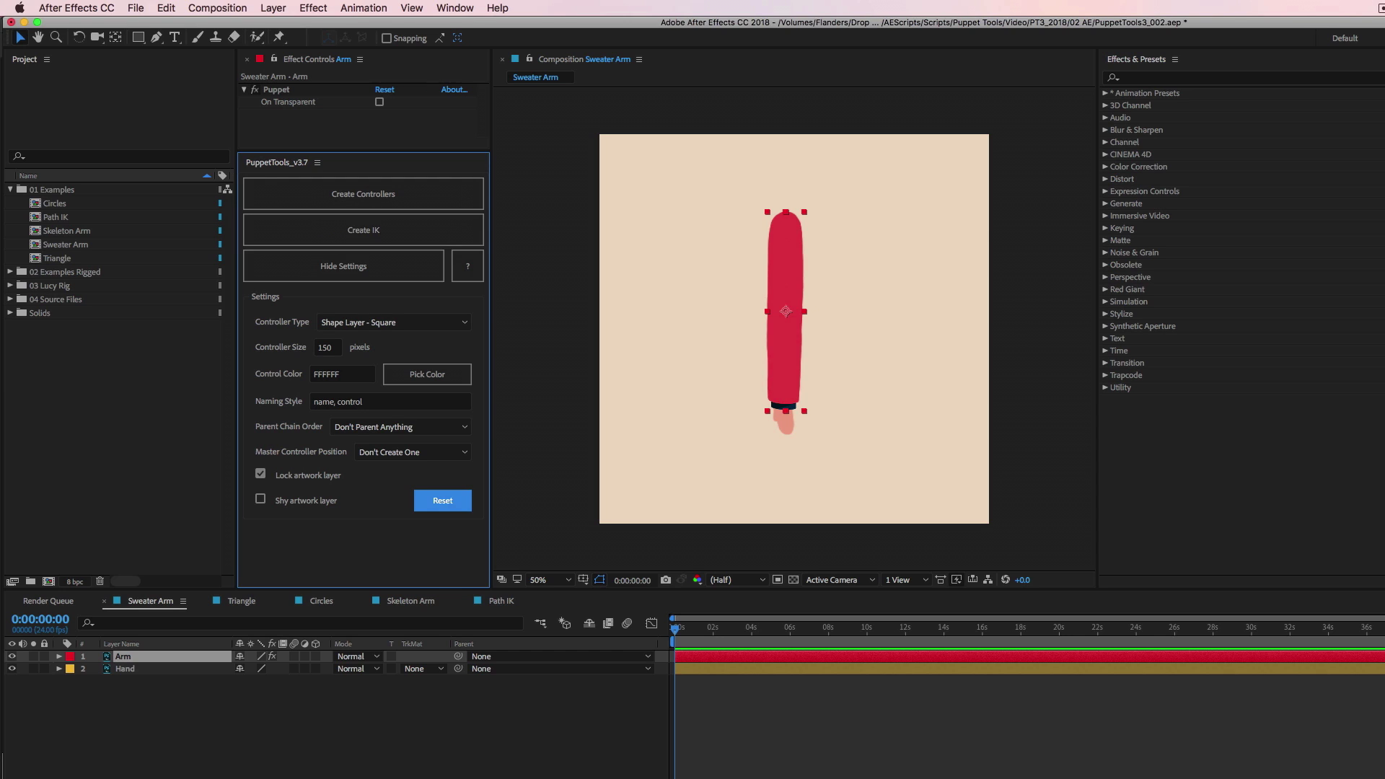
Step: Reveal the Arm layer's Puppet effect and create its controllers with the default settings, undoing the creation
key("super+shift+a")
left_click(785, 324)
key("e")
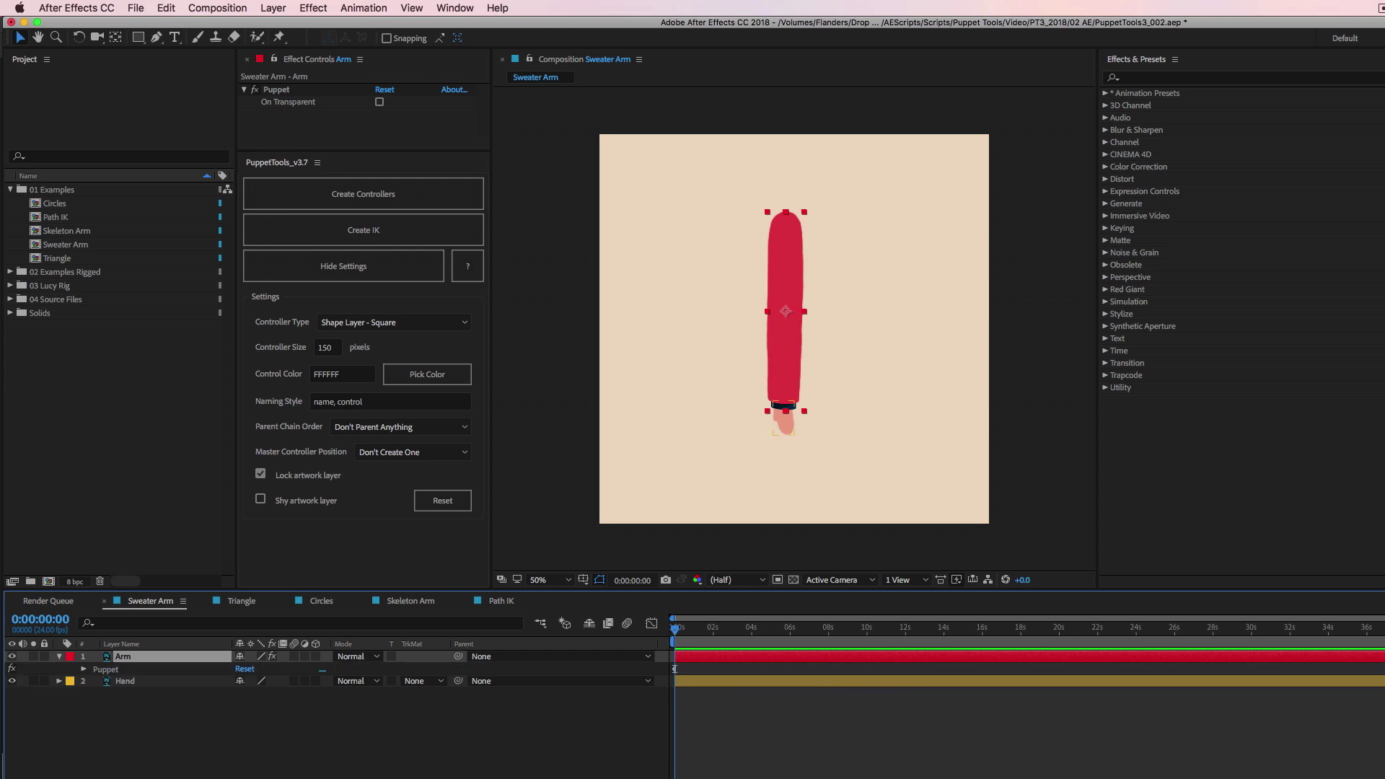
left_click(105, 668)
left_click(122, 656)
left_click(363, 194)
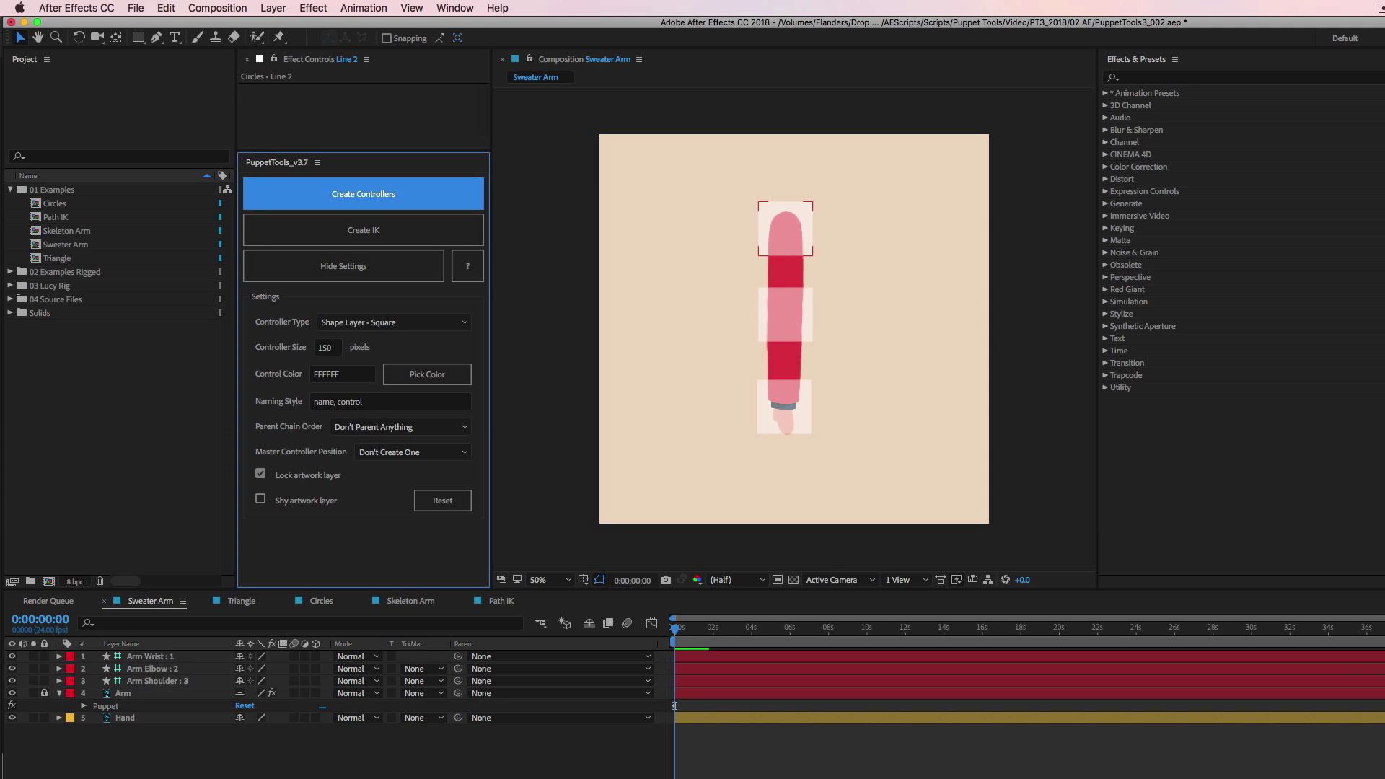
key("ctrl+z")
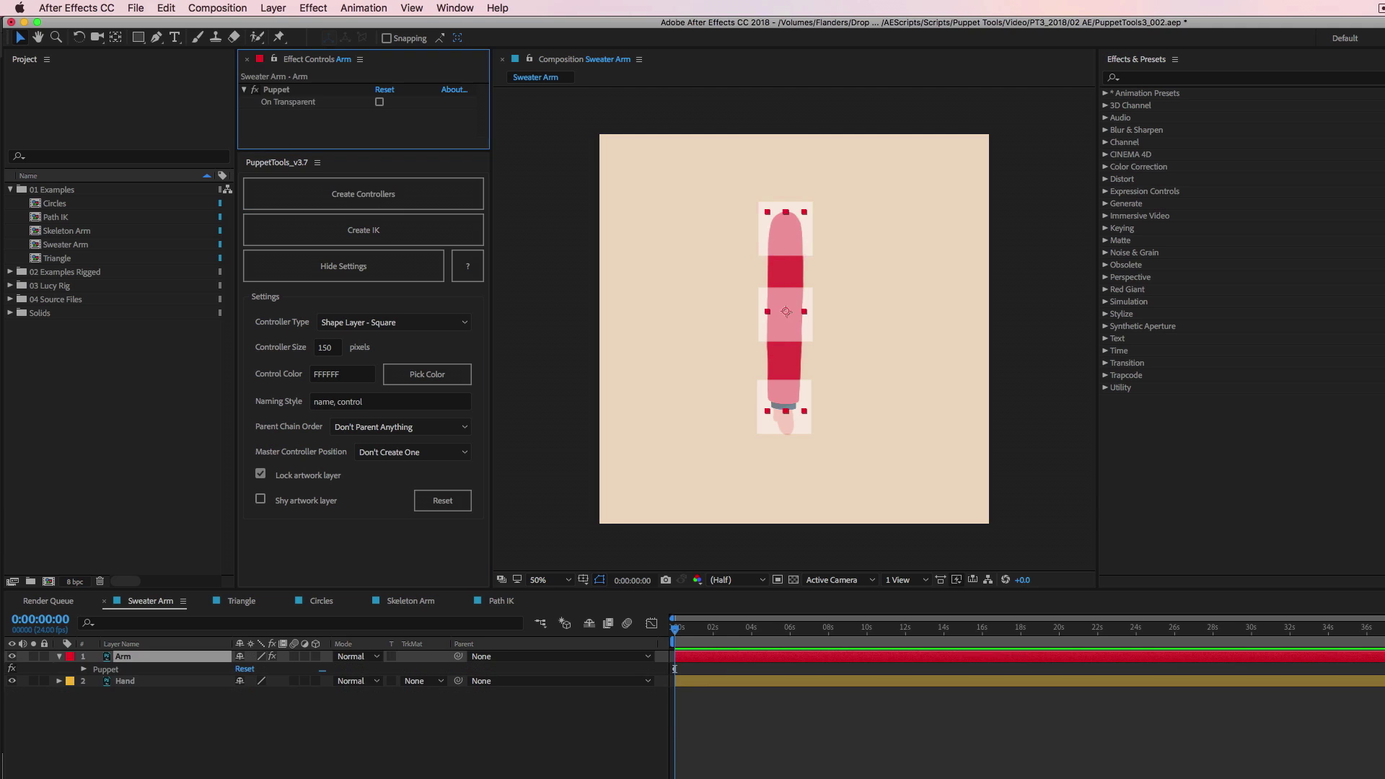
Step: Try creating controllers for the Hand layer
left_click(124, 680)
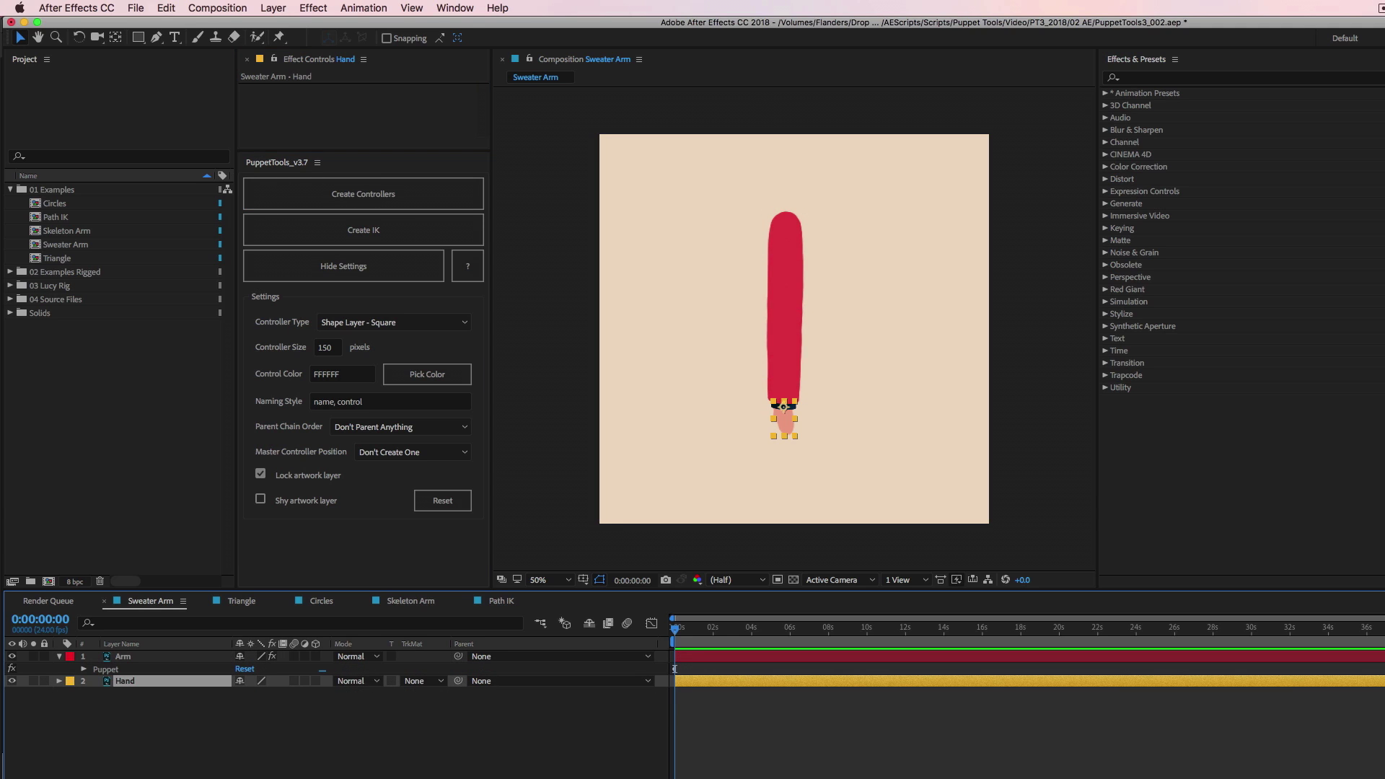
left_click(33, 680)
left_click(362, 194)
mouse_move(784, 406)
left_mouse_down()
mouse_move(798, 300)
mouse_move(779, 284)
mouse_move(841, 281)
mouse_move(824, 427)
mouse_move(792, 442)
mouse_move(784, 408)
left_mouse_up()
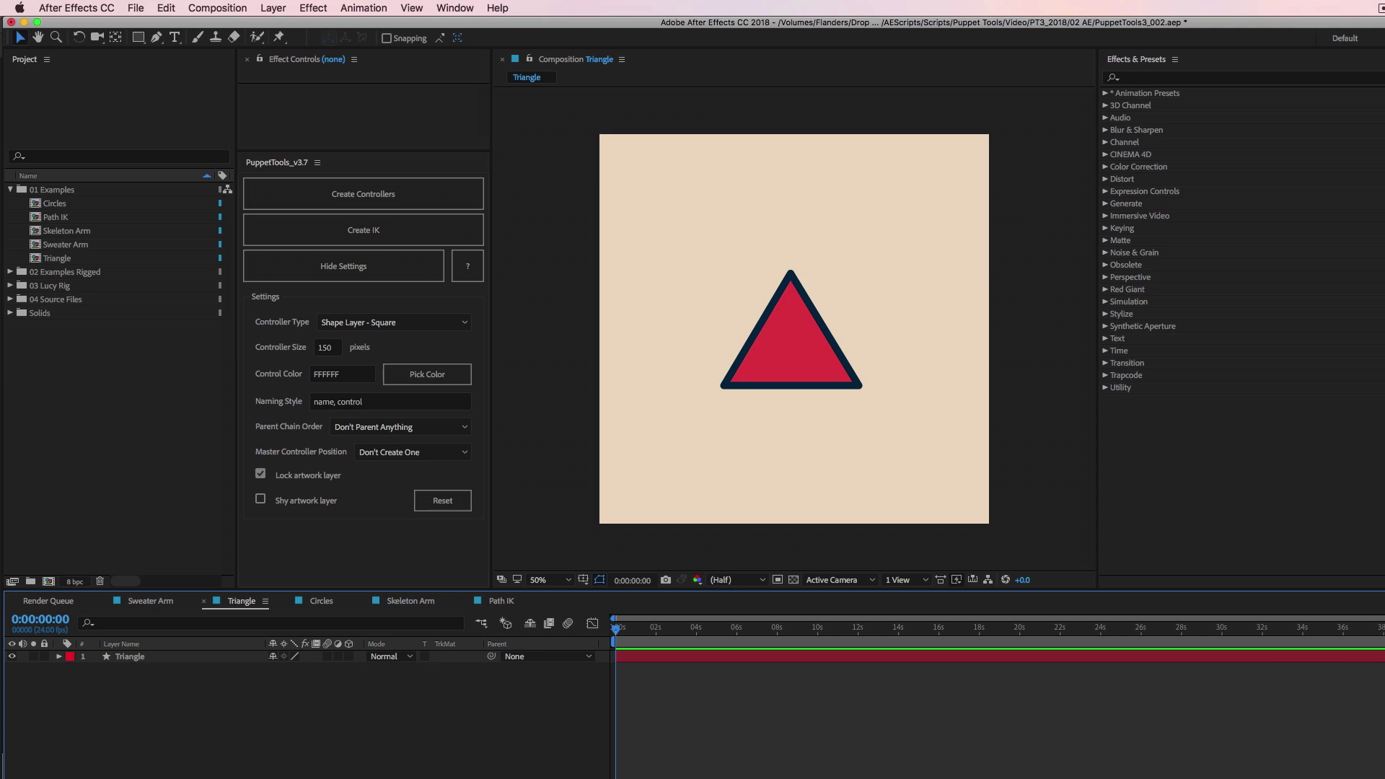
Step: Create controllers from the Triangle layer's Whatever Path and try moving the triangle's lower-right corner
left_click(792, 318)
left_click(58, 656)
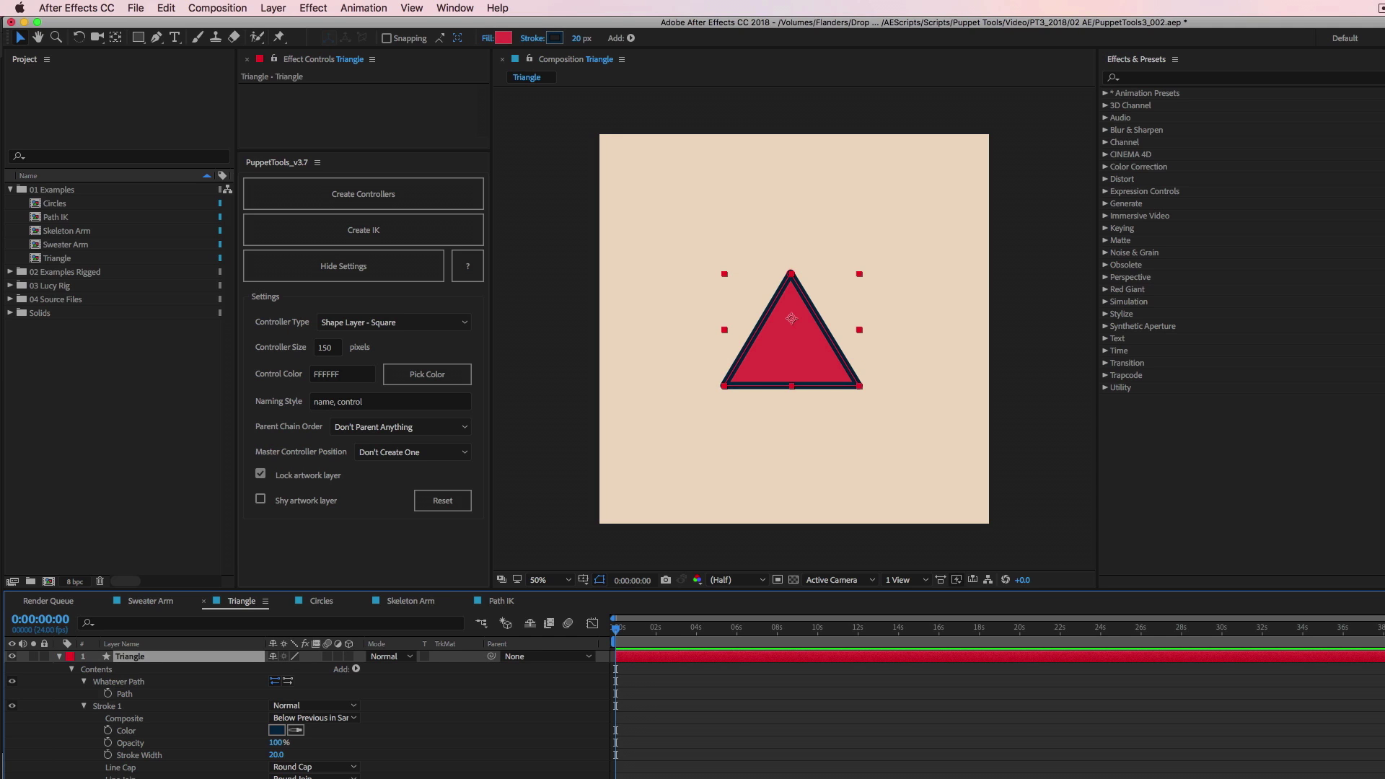
left_click(124, 694)
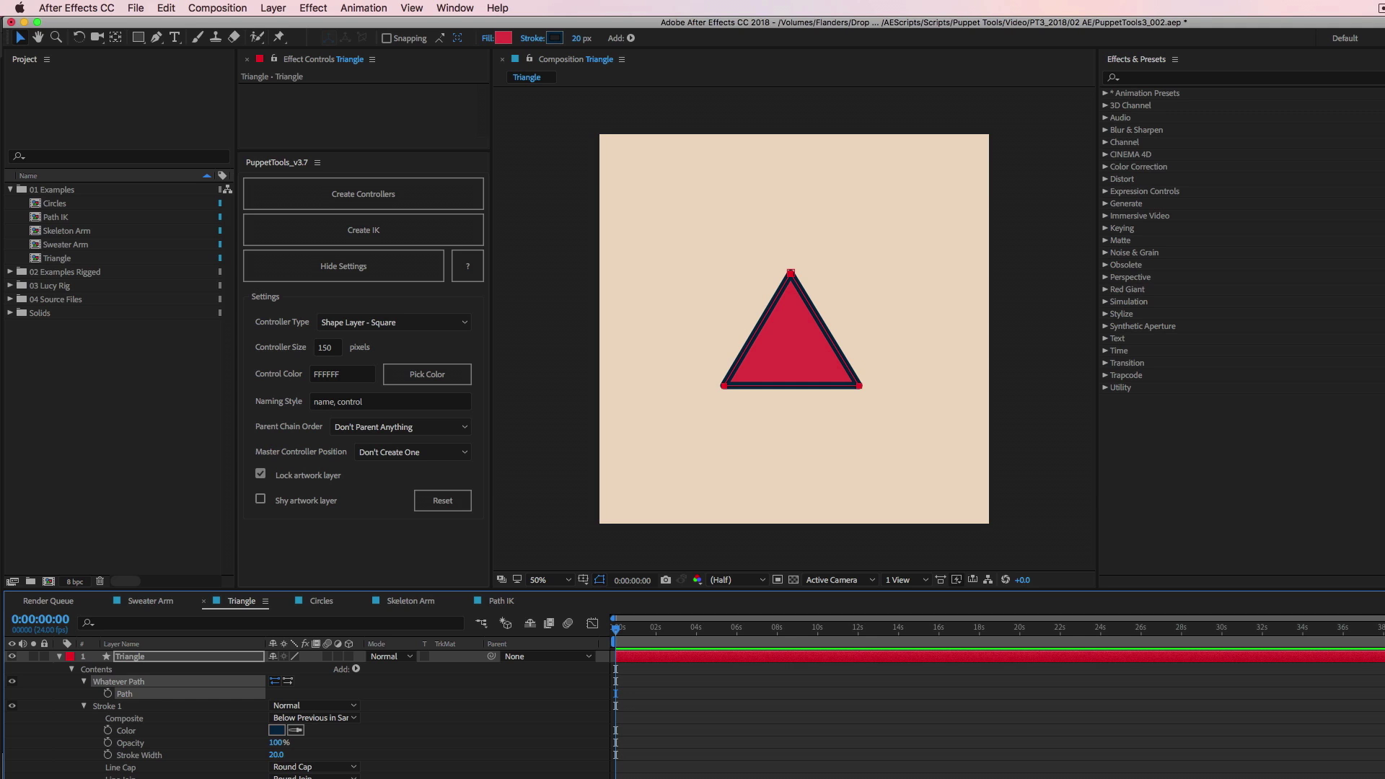
left_click(363, 193)
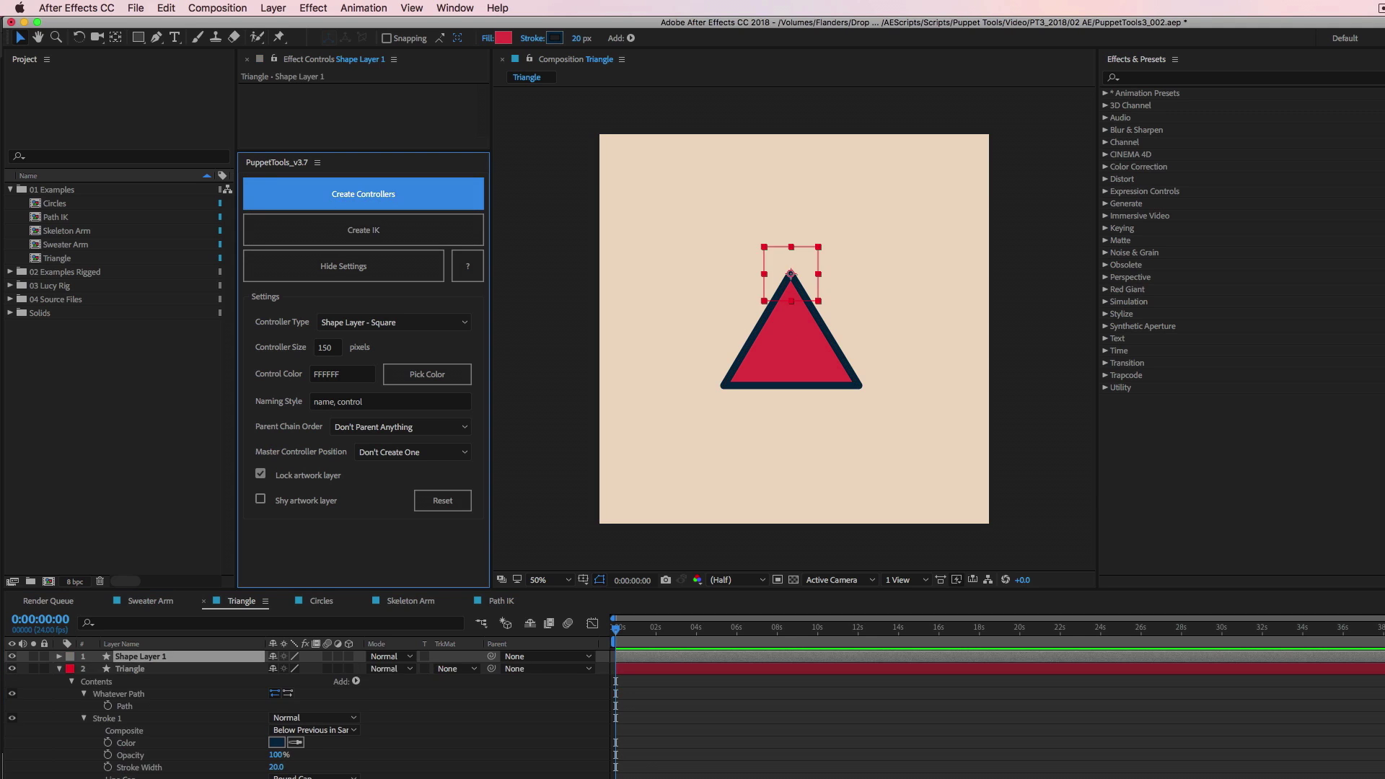
mouse_move(791, 272)
left_mouse_down()
mouse_move(959, 259)
mouse_move(790, 273)
left_mouse_up()
left_click_drag(858, 385, 884, 382)
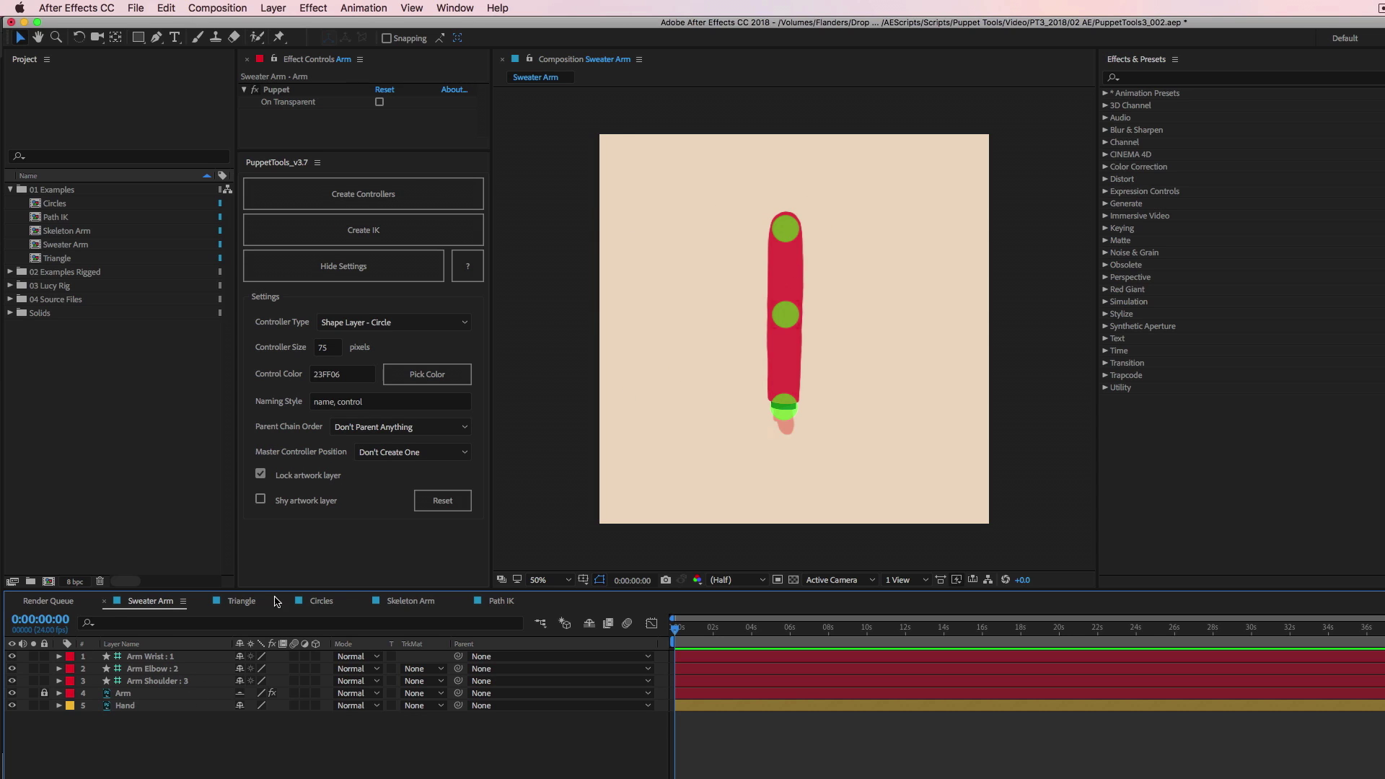
Step: Unlock the Arm layer, add a puppet pin between the shoulder and elbow, and try moving the pin, undoing the move
left_click(291, 91)
left_click(44, 693)
left_click(119, 693)
left_click(285, 91)
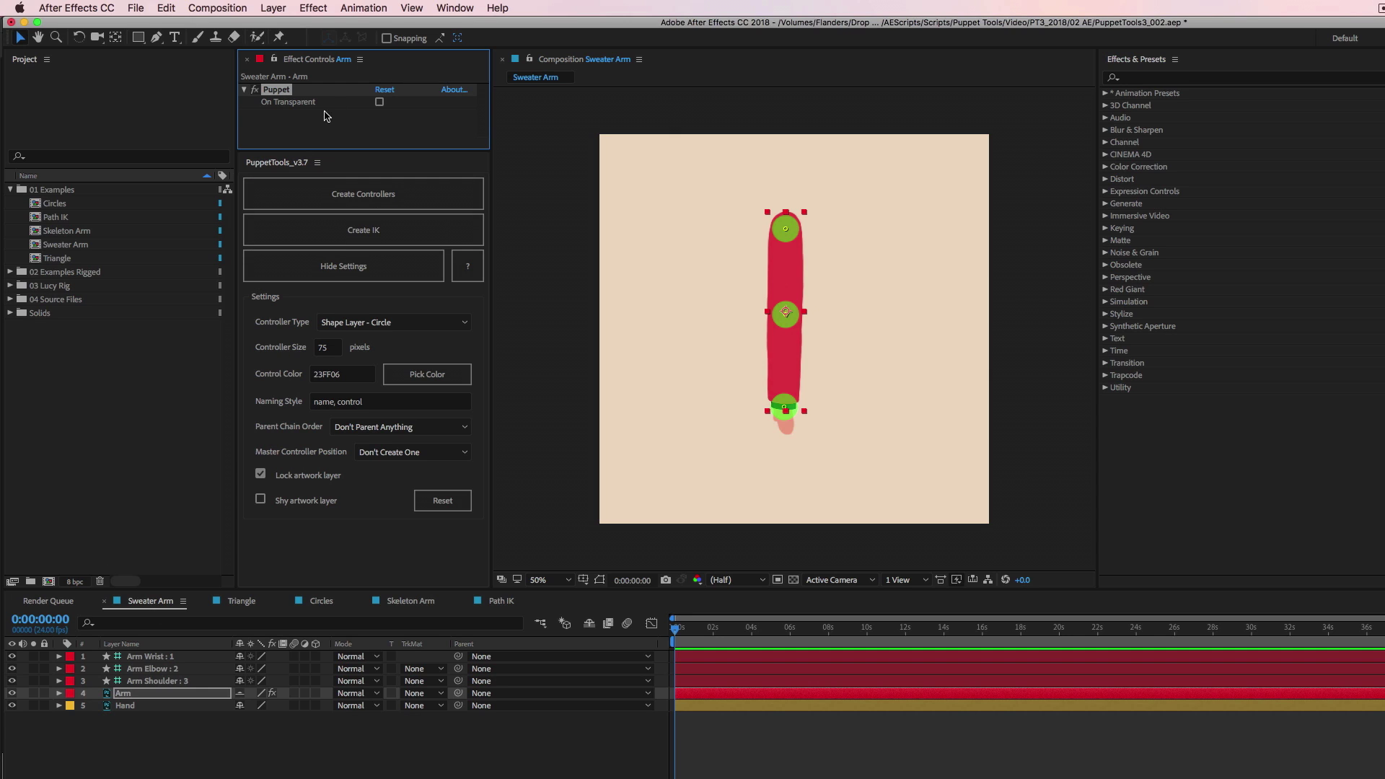
left_click(278, 37)
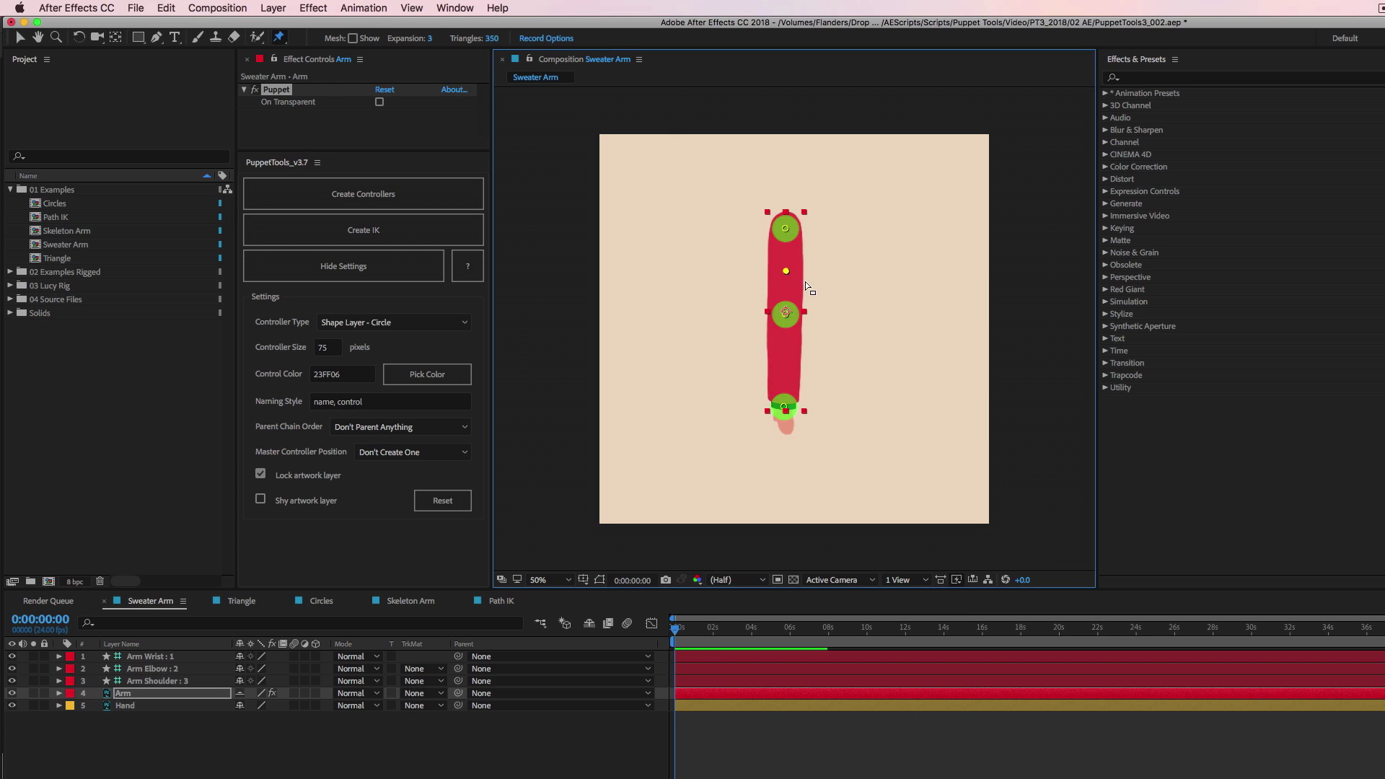
left_click_drag(787, 270, 819, 276)
key("super+z")
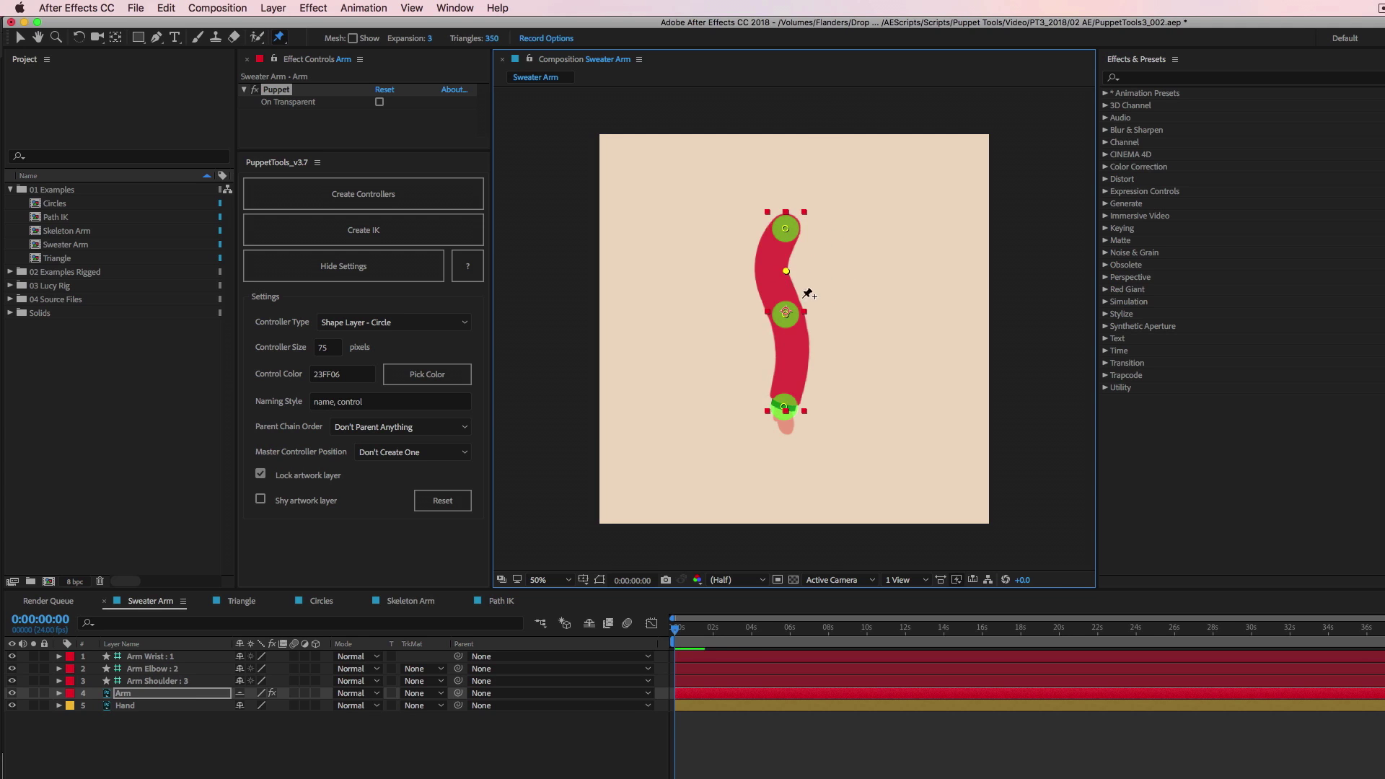
Step: Try creating controllers for all of the Arm layer's puppet pins at once, undoing the creation
left_click(122, 695)
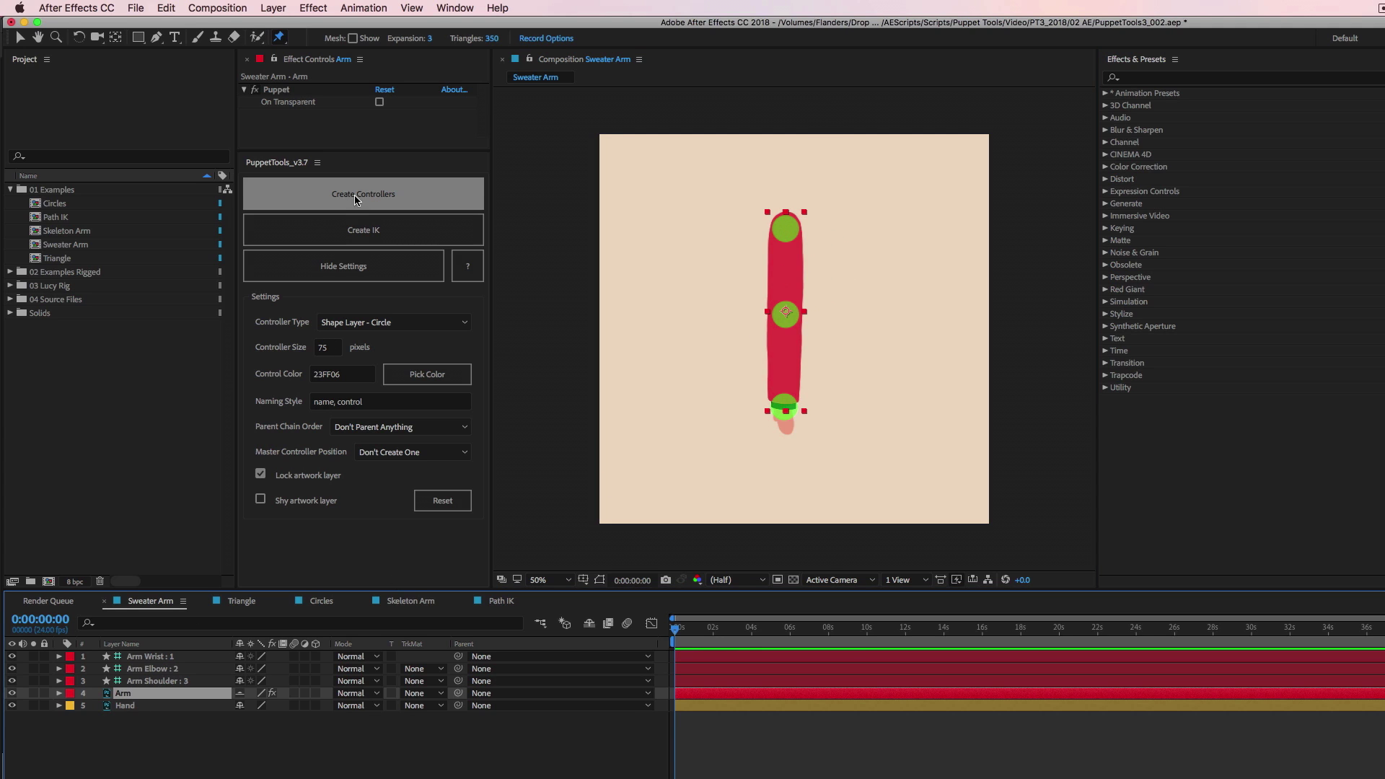
left_click(380, 196)
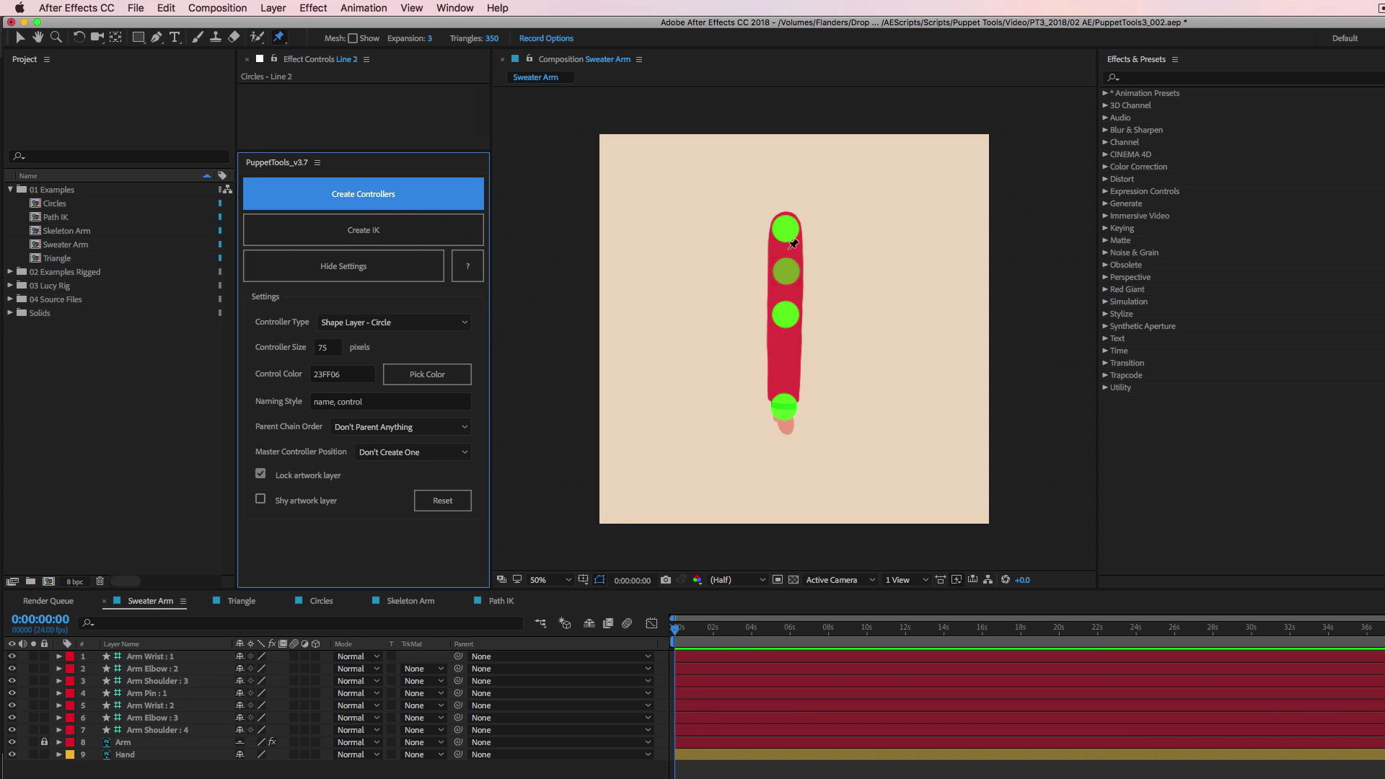
key("super+z")
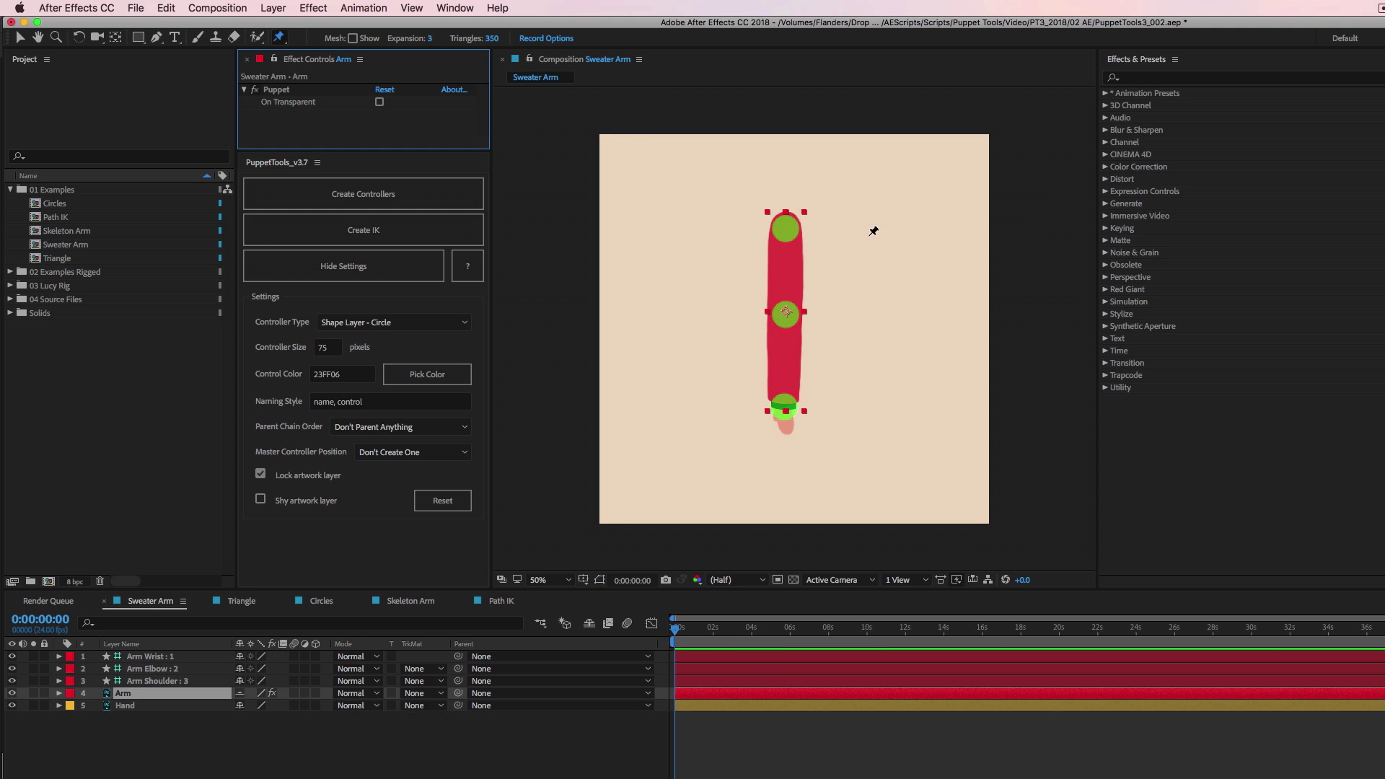
Step: Create a controller only for the Arm layer's new puppet pin between the shoulder and elbow, undoing the creation
left_click(124, 696)
left_click(278, 90)
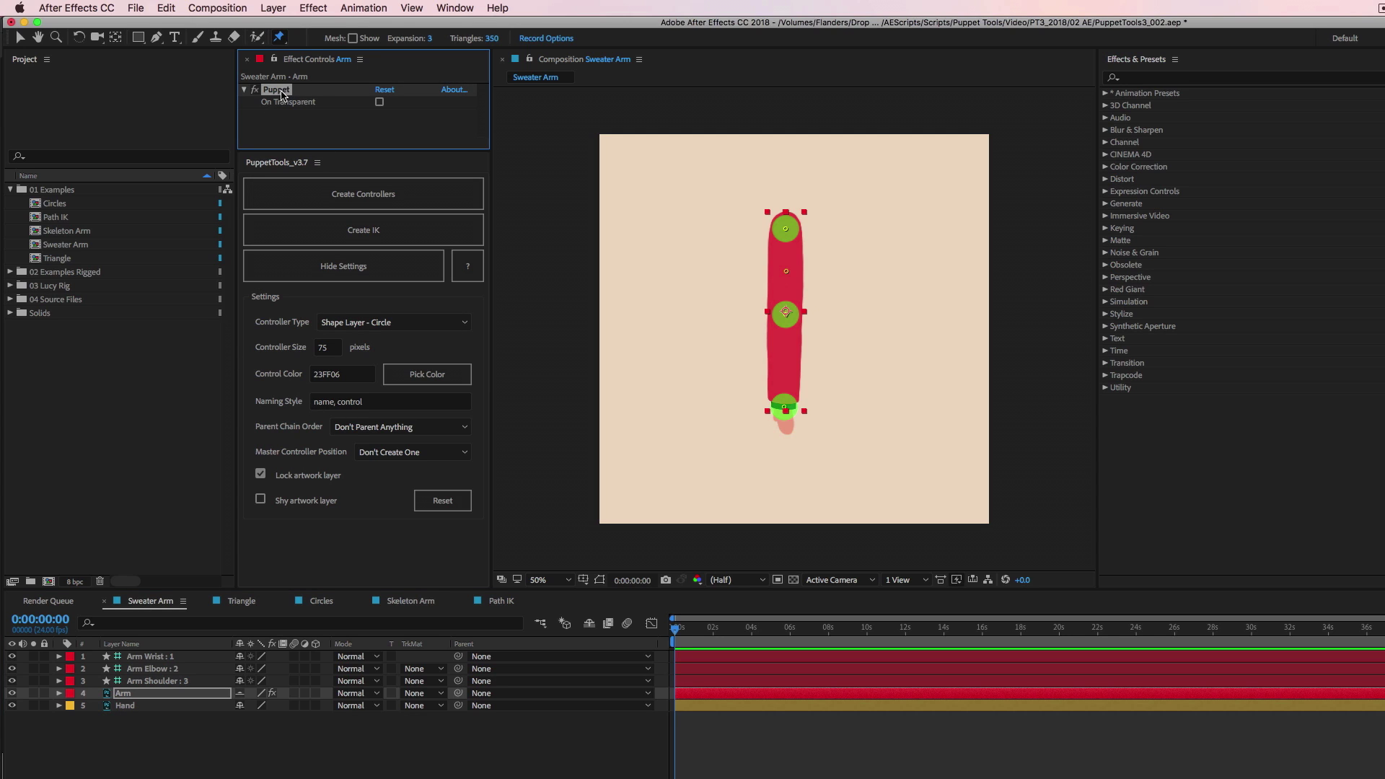
left_click(786, 271)
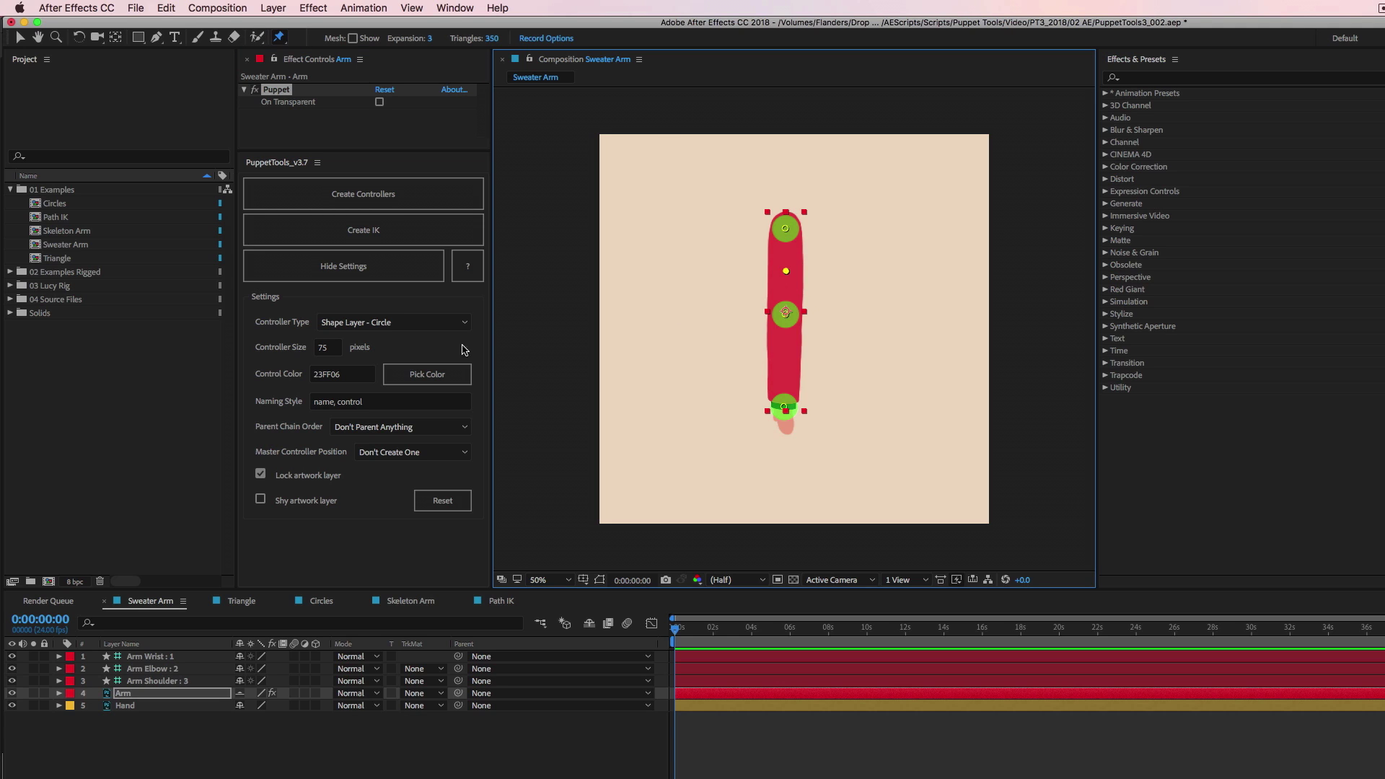
left_click(413, 193)
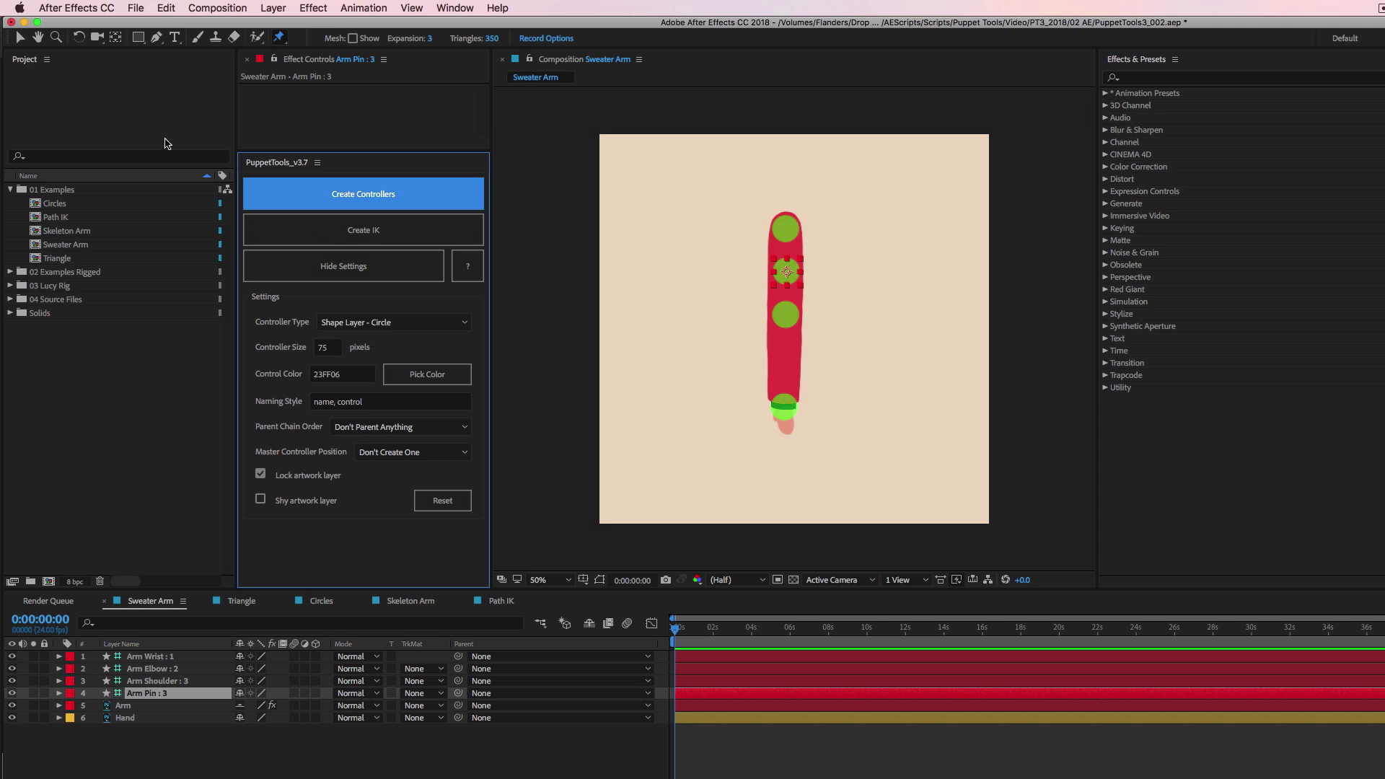
left_click(20, 38)
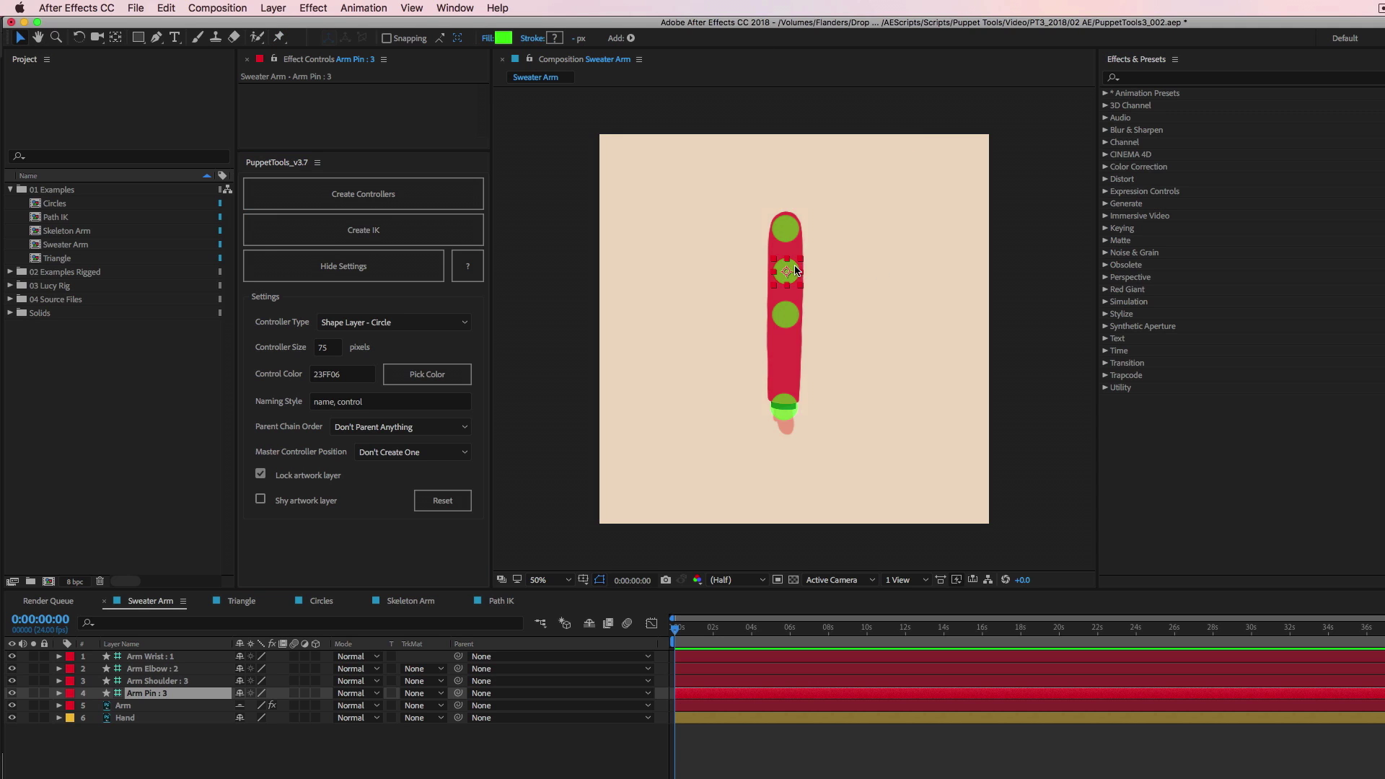
key("super+z")
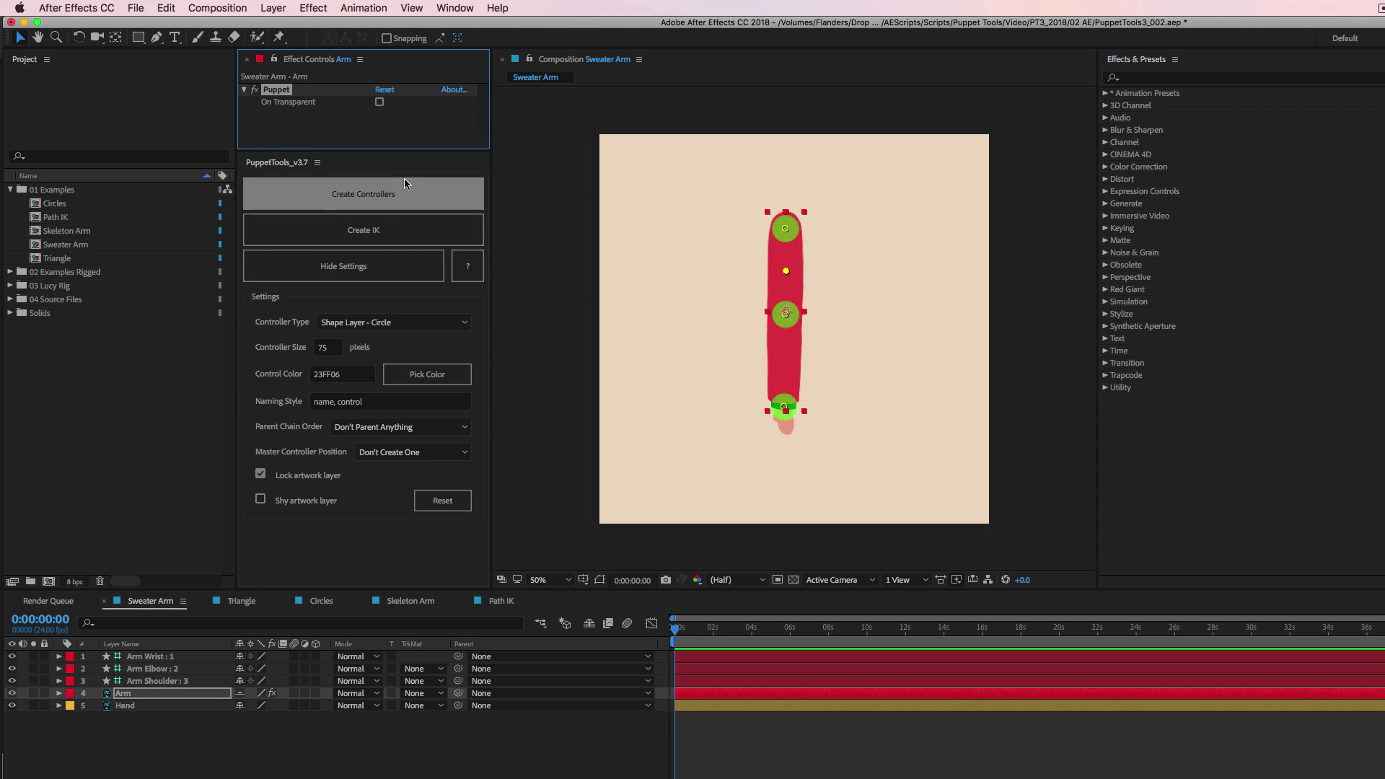
Step: Add a puppet pin between the Arm's elbow and wrist, and create controllers for only the two added pins
left_click(278, 37)
left_click(785, 361)
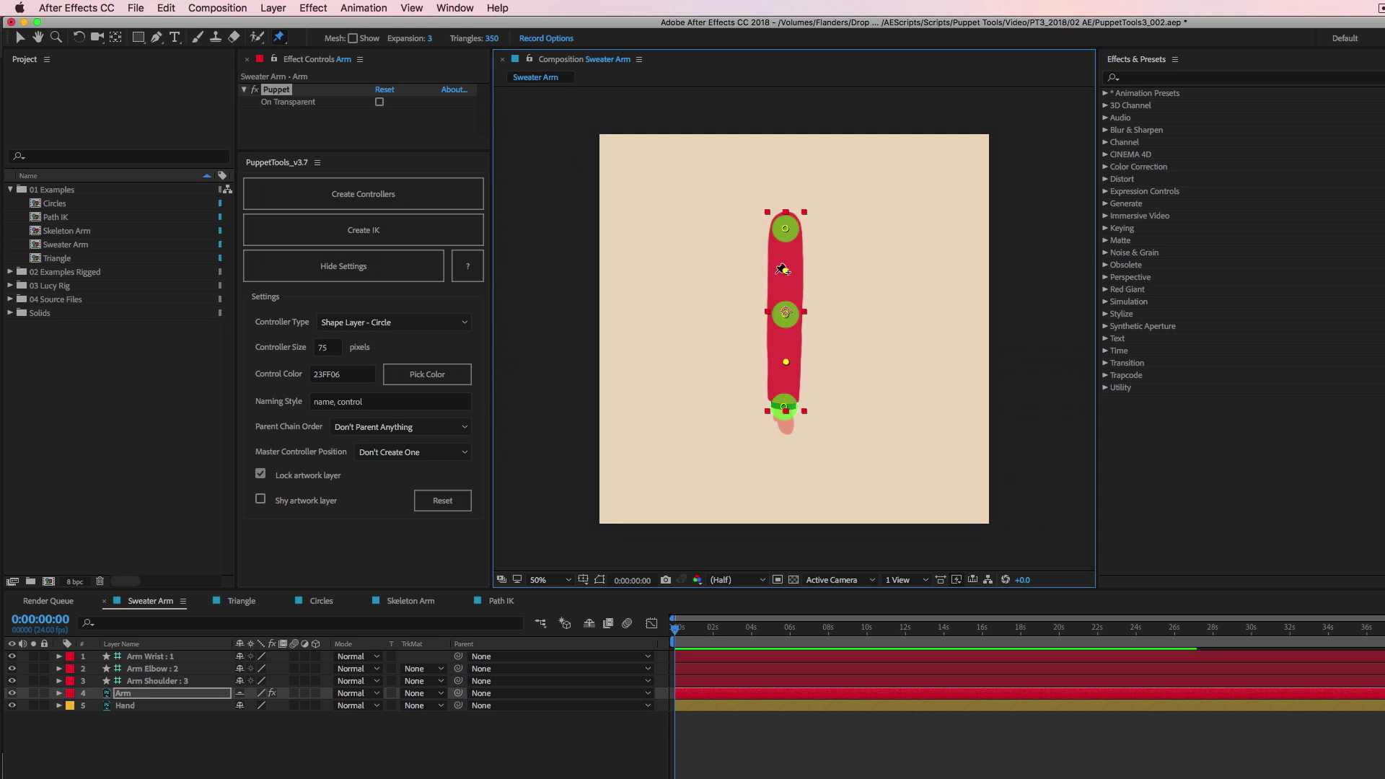
left_click(380, 193)
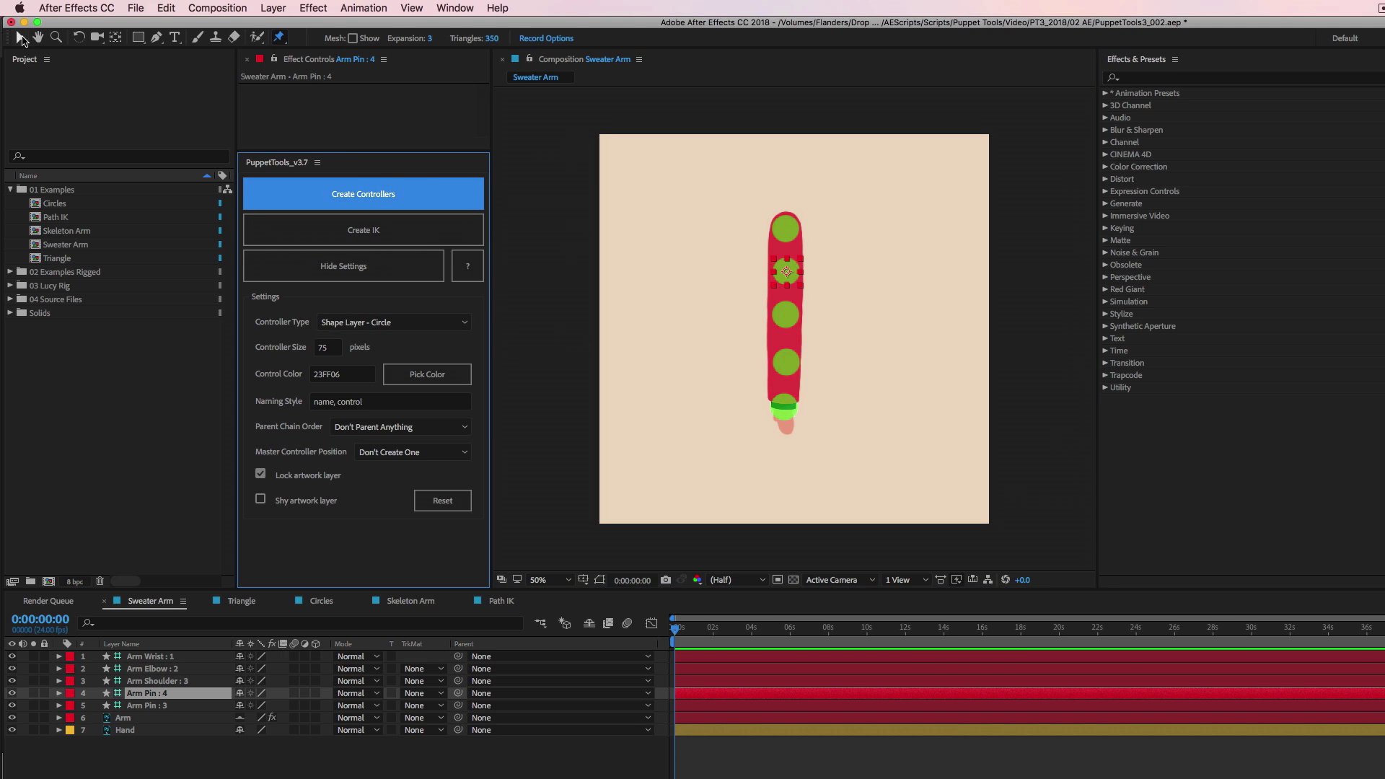
Step: Try moving each of the two new pin controllers to bend the arm, undoing both moves
left_click(22, 40)
left_click(994, 248)
left_click_drag(789, 272, 845, 273)
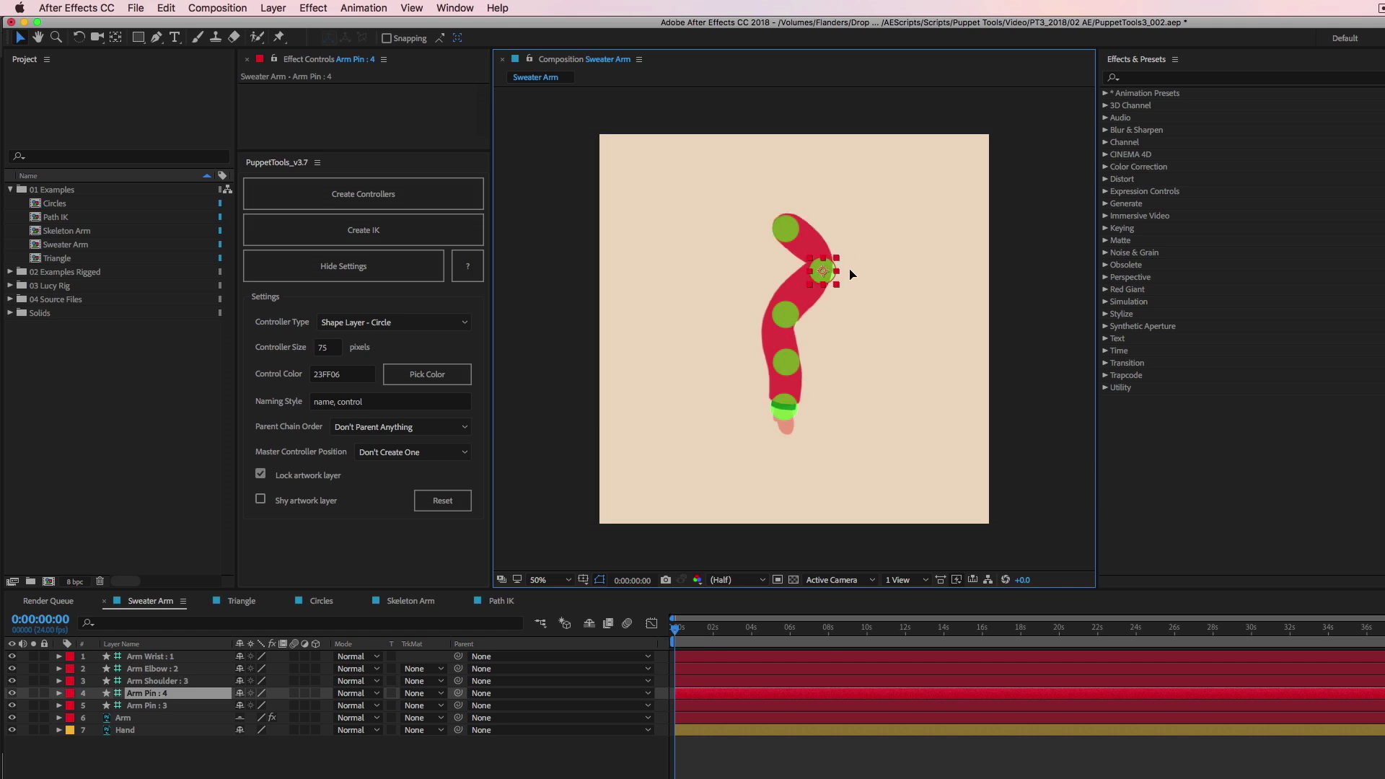
key("super+z")
left_click_drag(790, 357, 822, 371)
key("super+z")
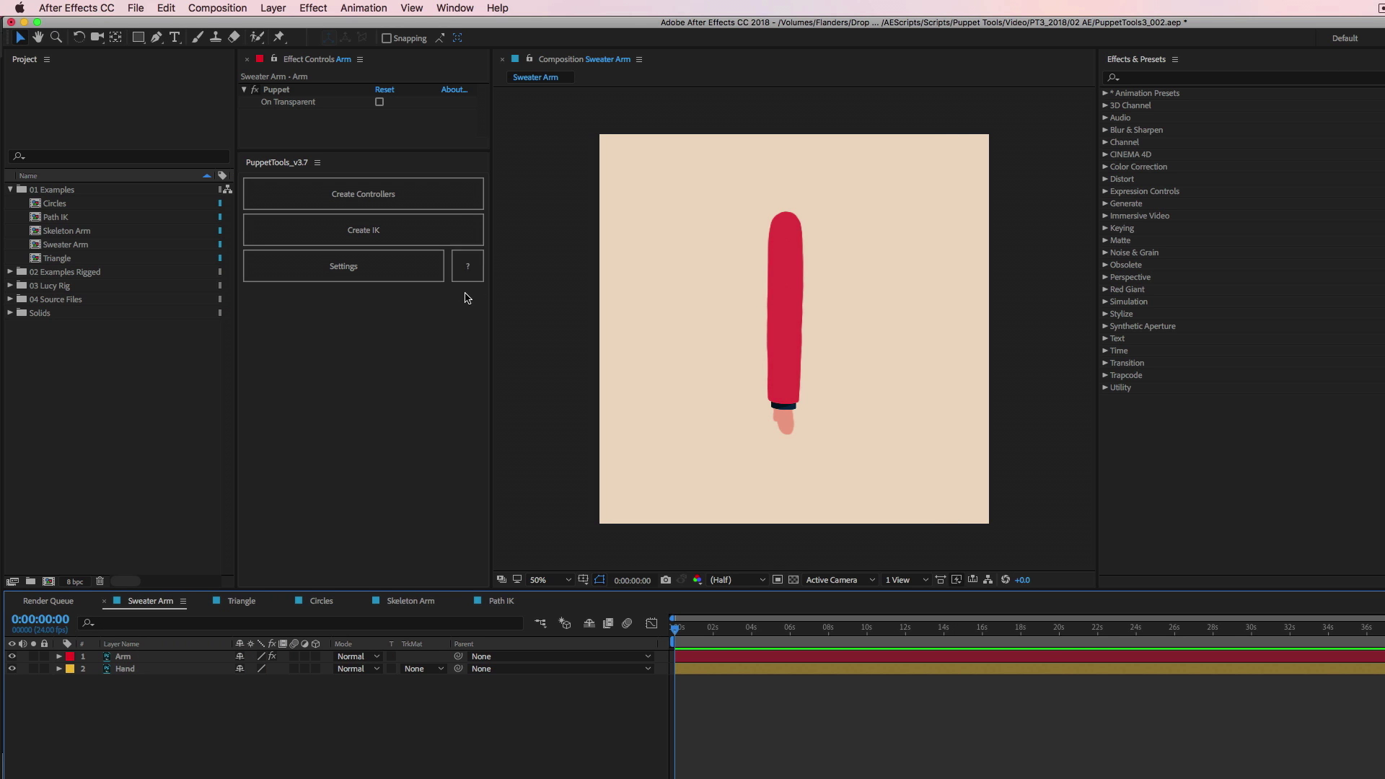
Step: Open the PuppetTools help, examine its notes on Create Controllers, Create IK and Settings, and close it
left_click(469, 267)
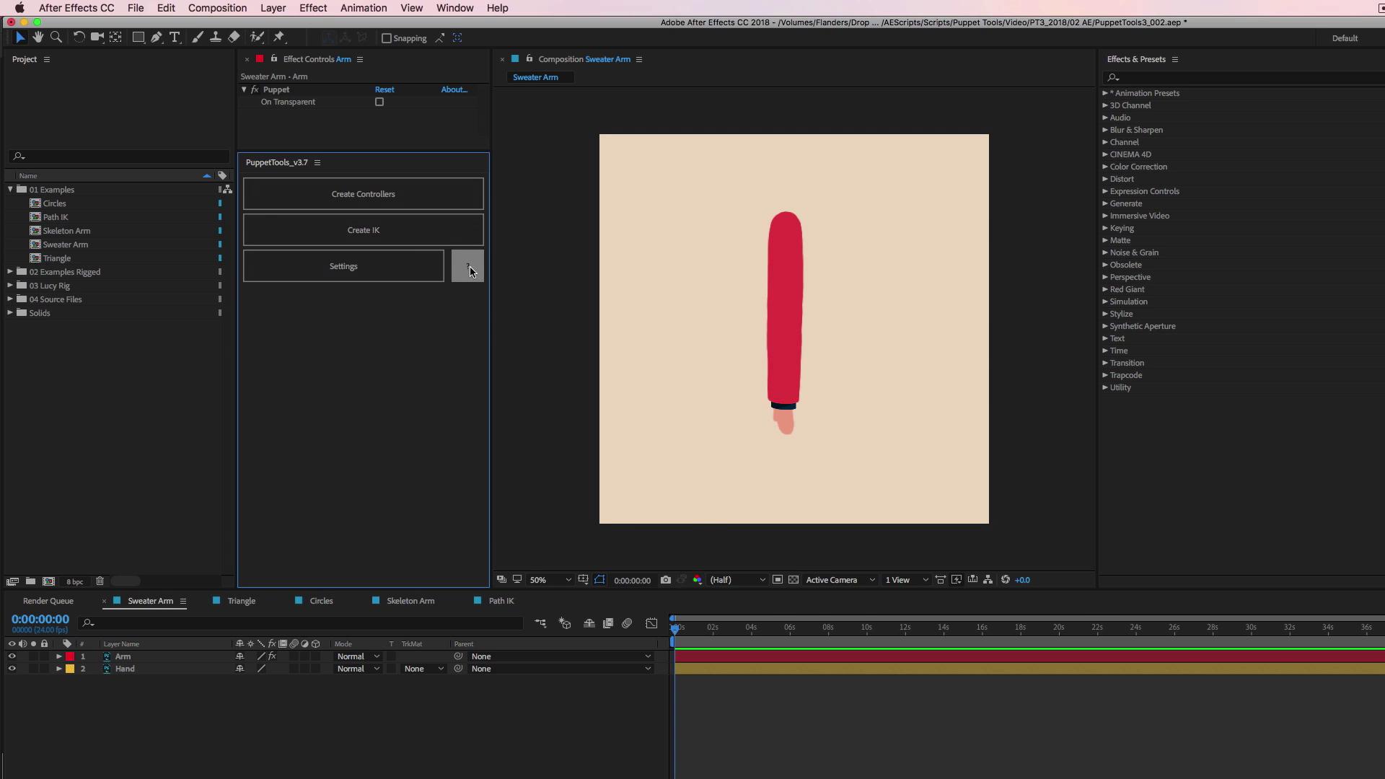
left_click_drag(1011, 197, 894, 121)
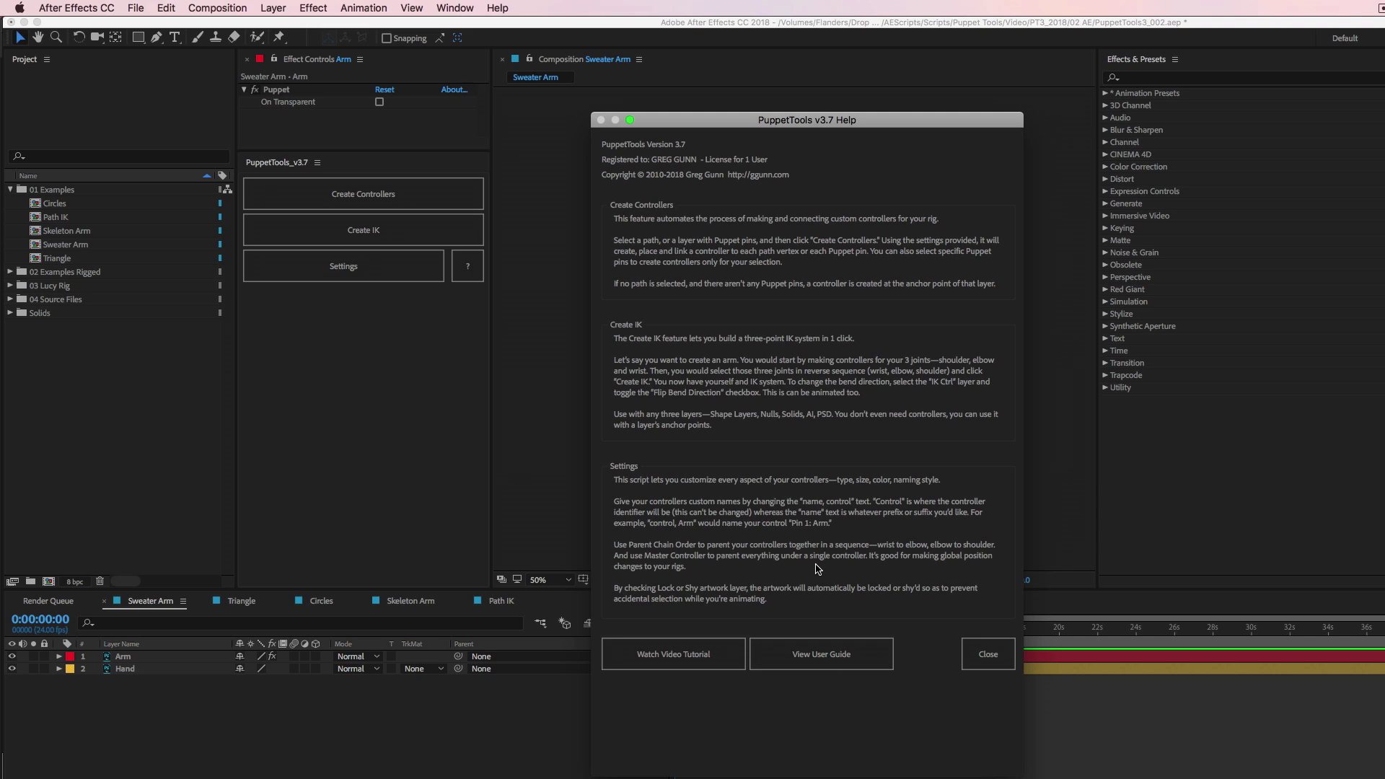
left_click(989, 655)
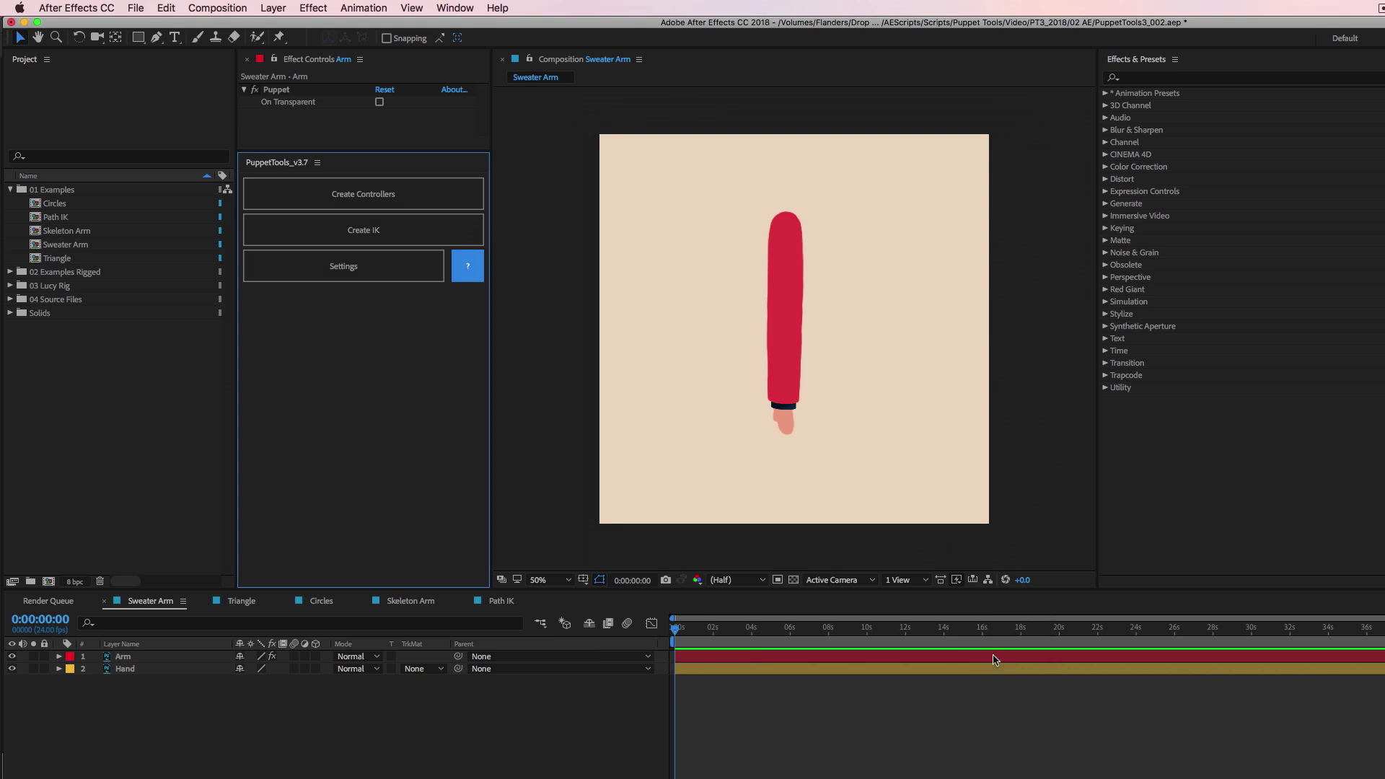